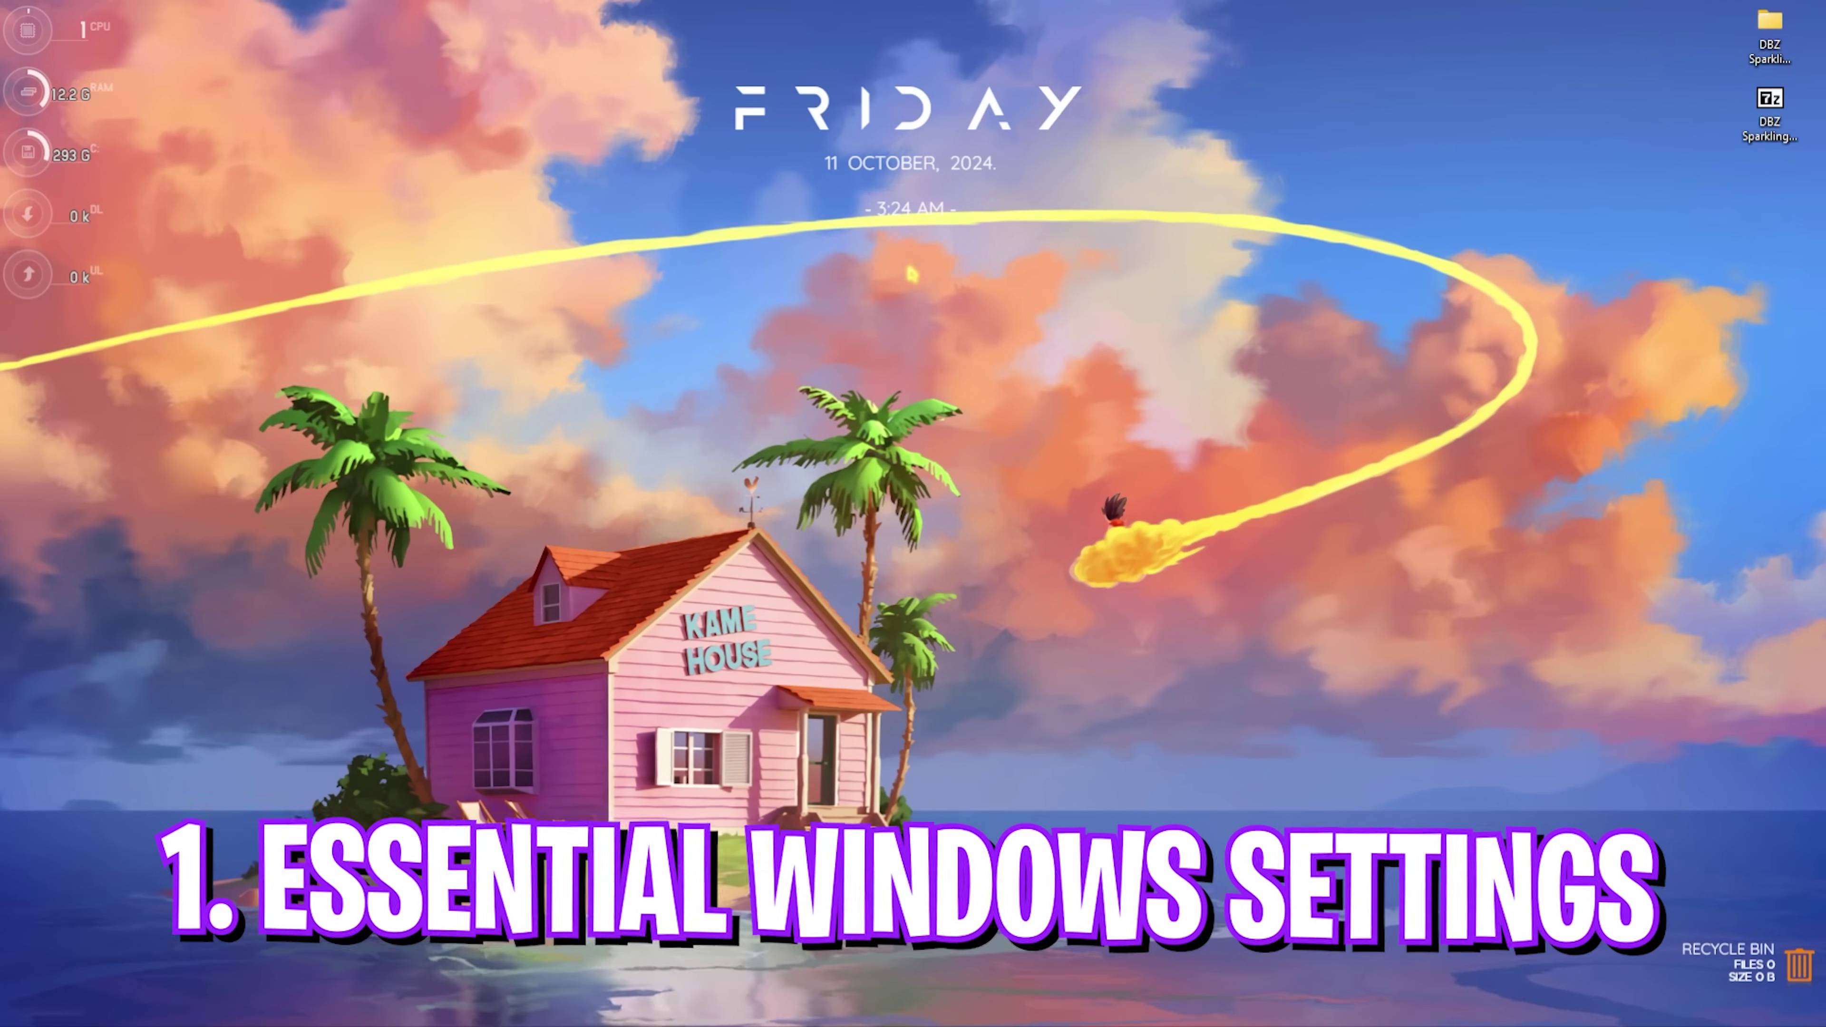
Launch Settings from search and check that Game Bar controller access is off
key("super")
type("settings")
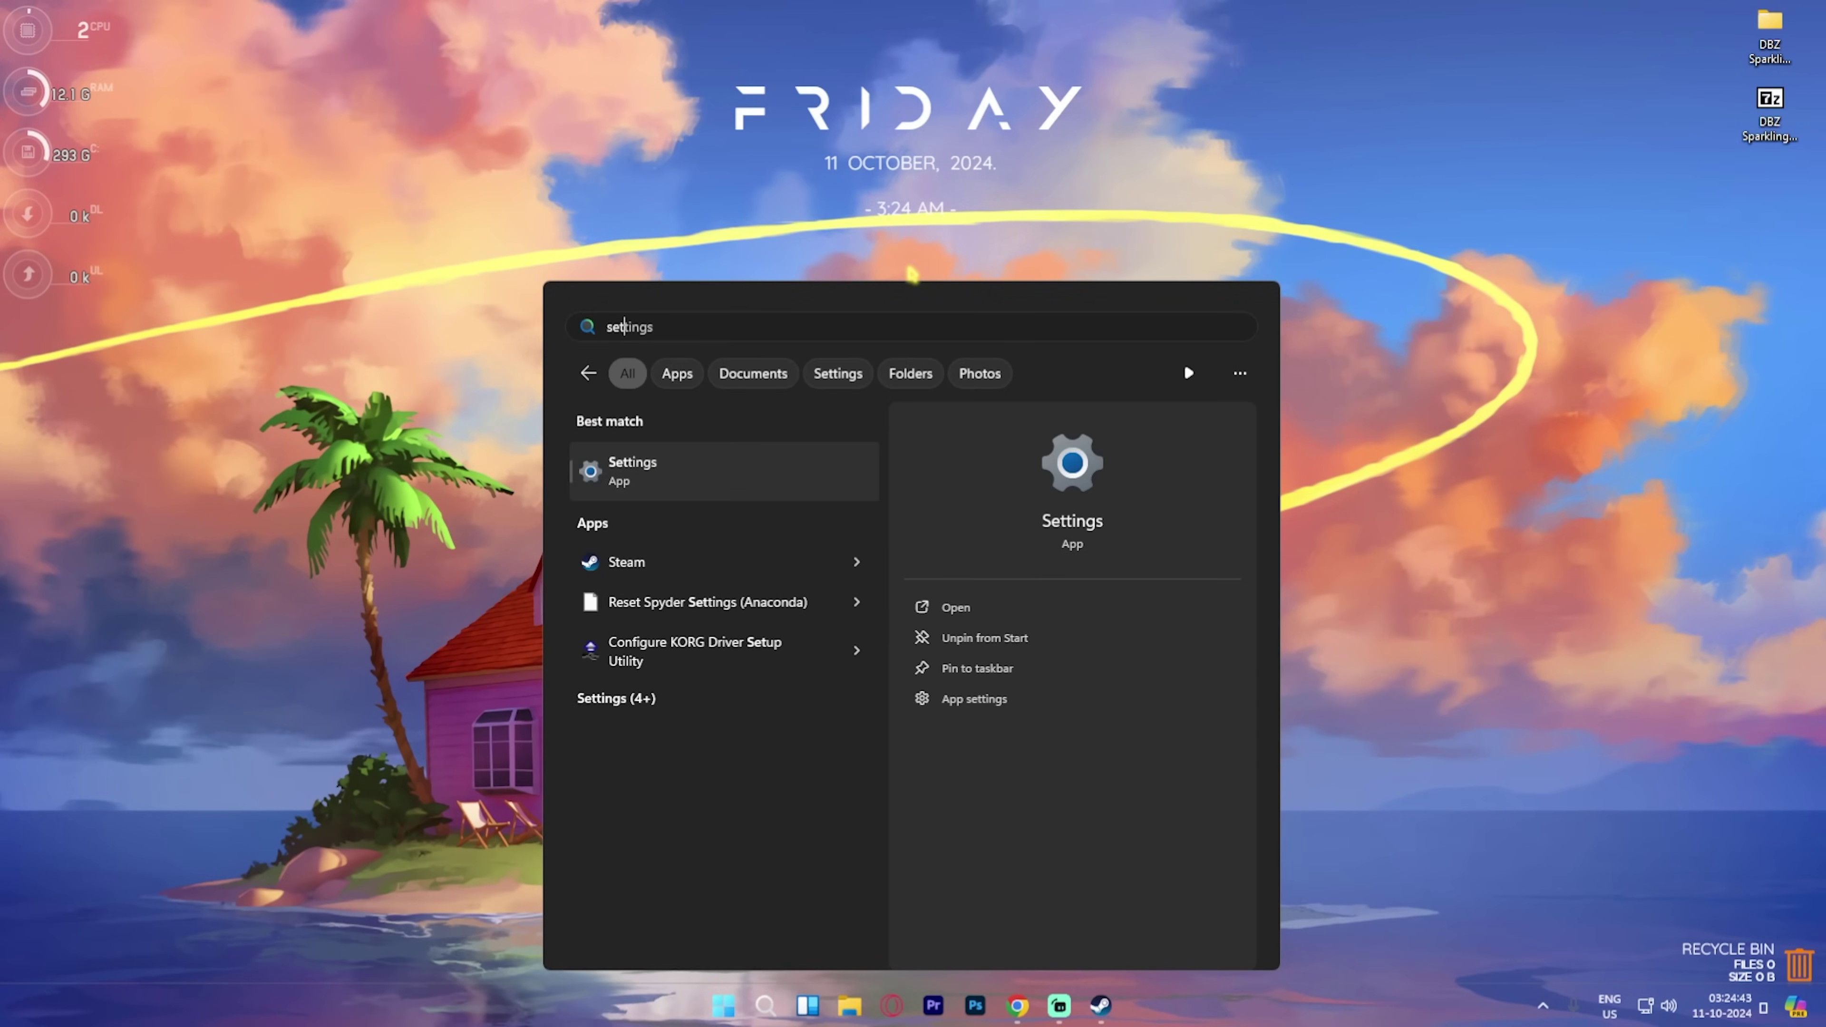
key("Return")
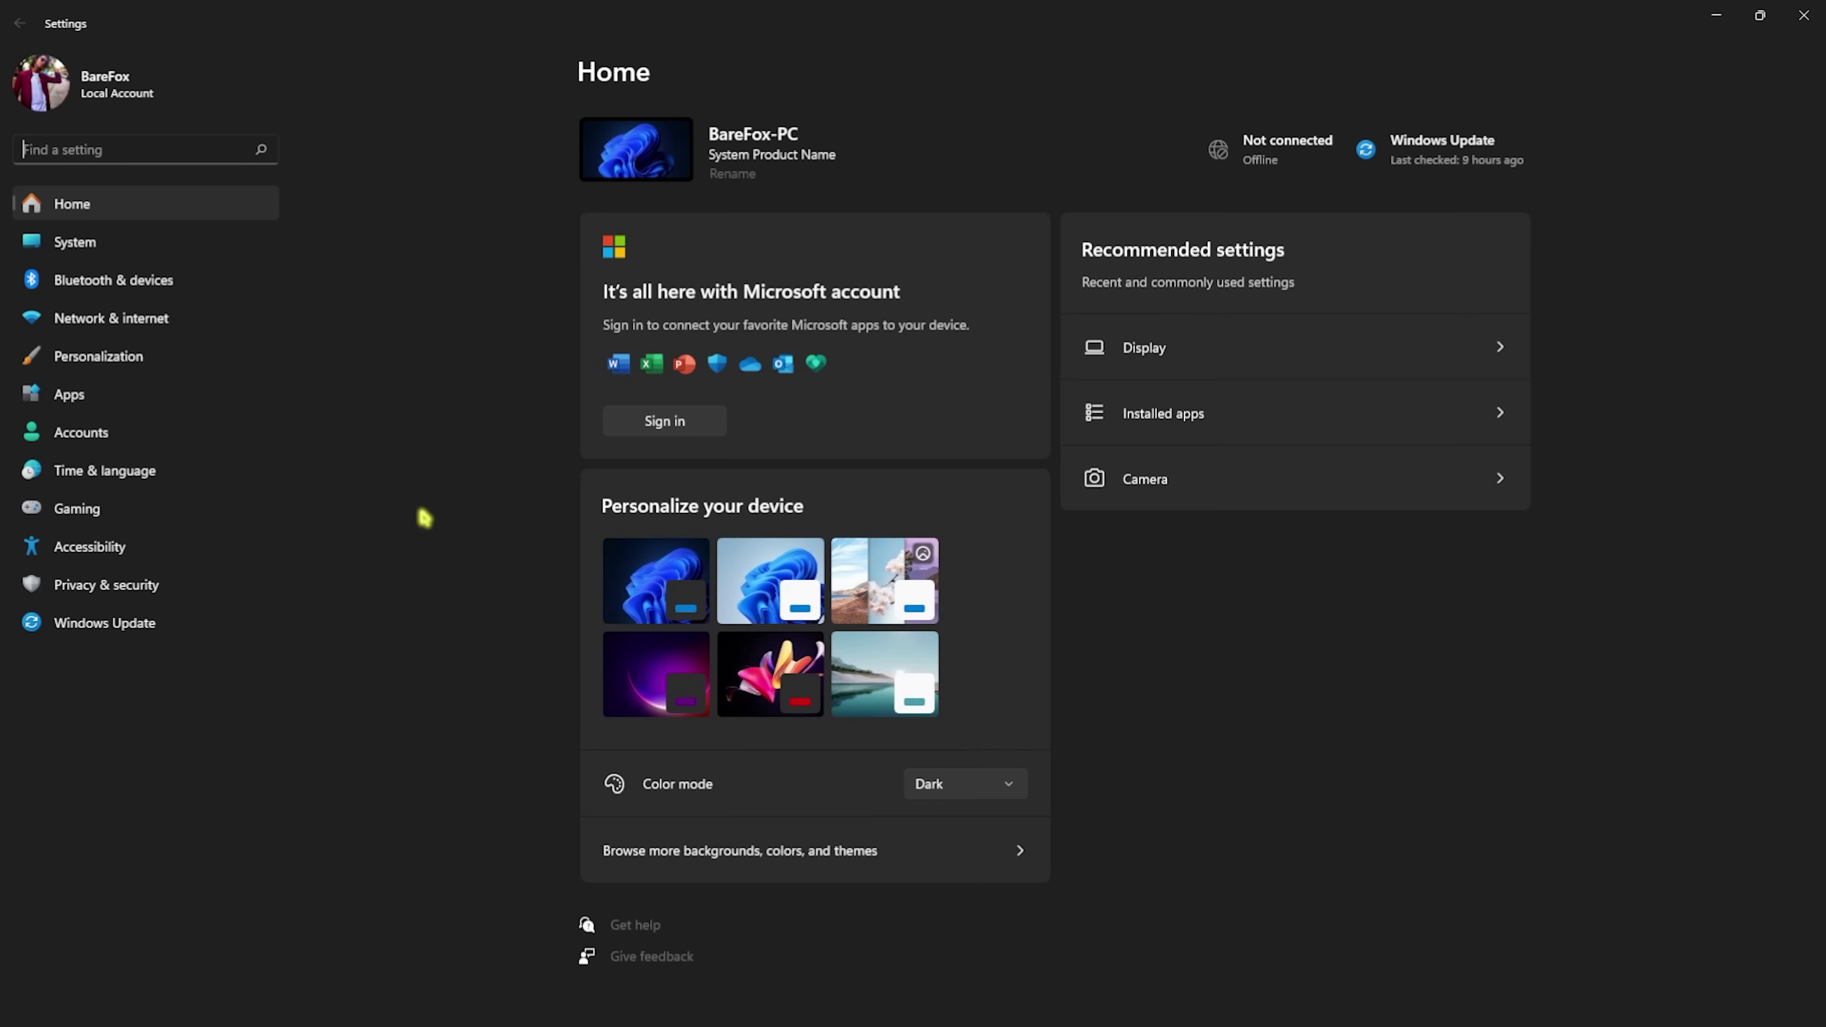
left_click(252, 507)
left_click(723, 142)
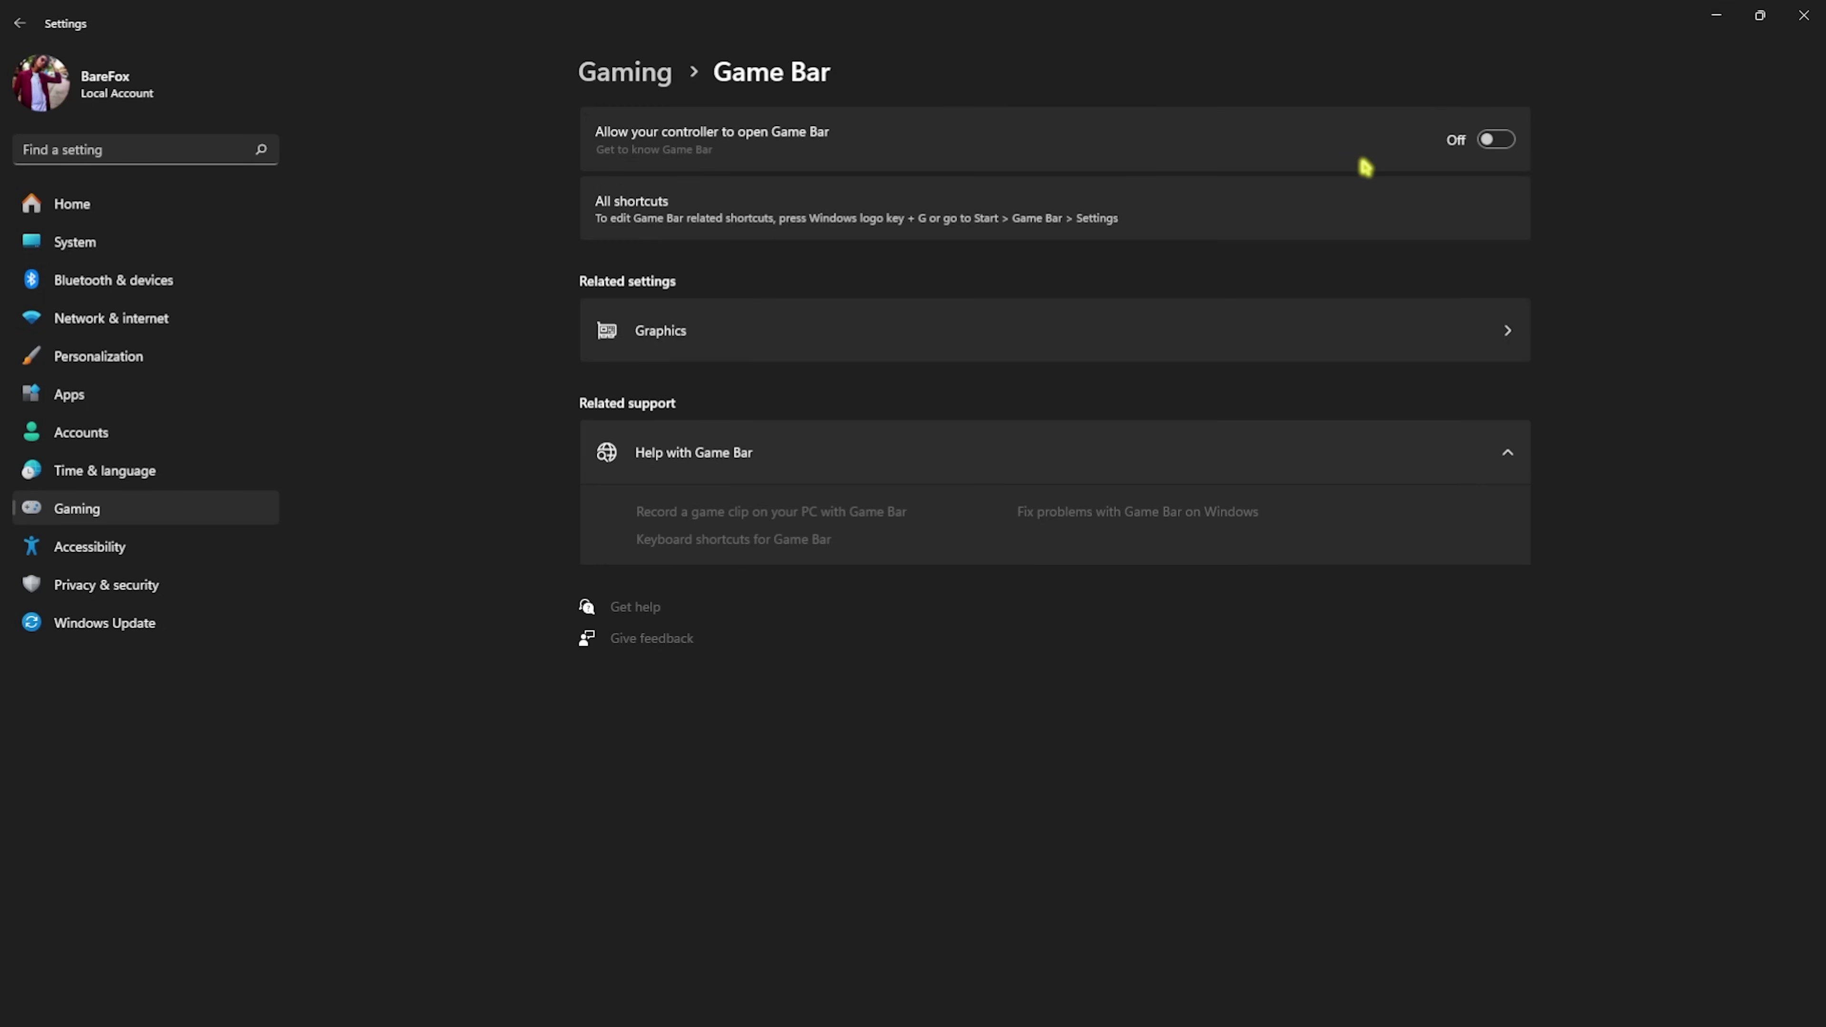
Confirm Game Mode is on, then go to its related Graphics settings
left_click(624, 72)
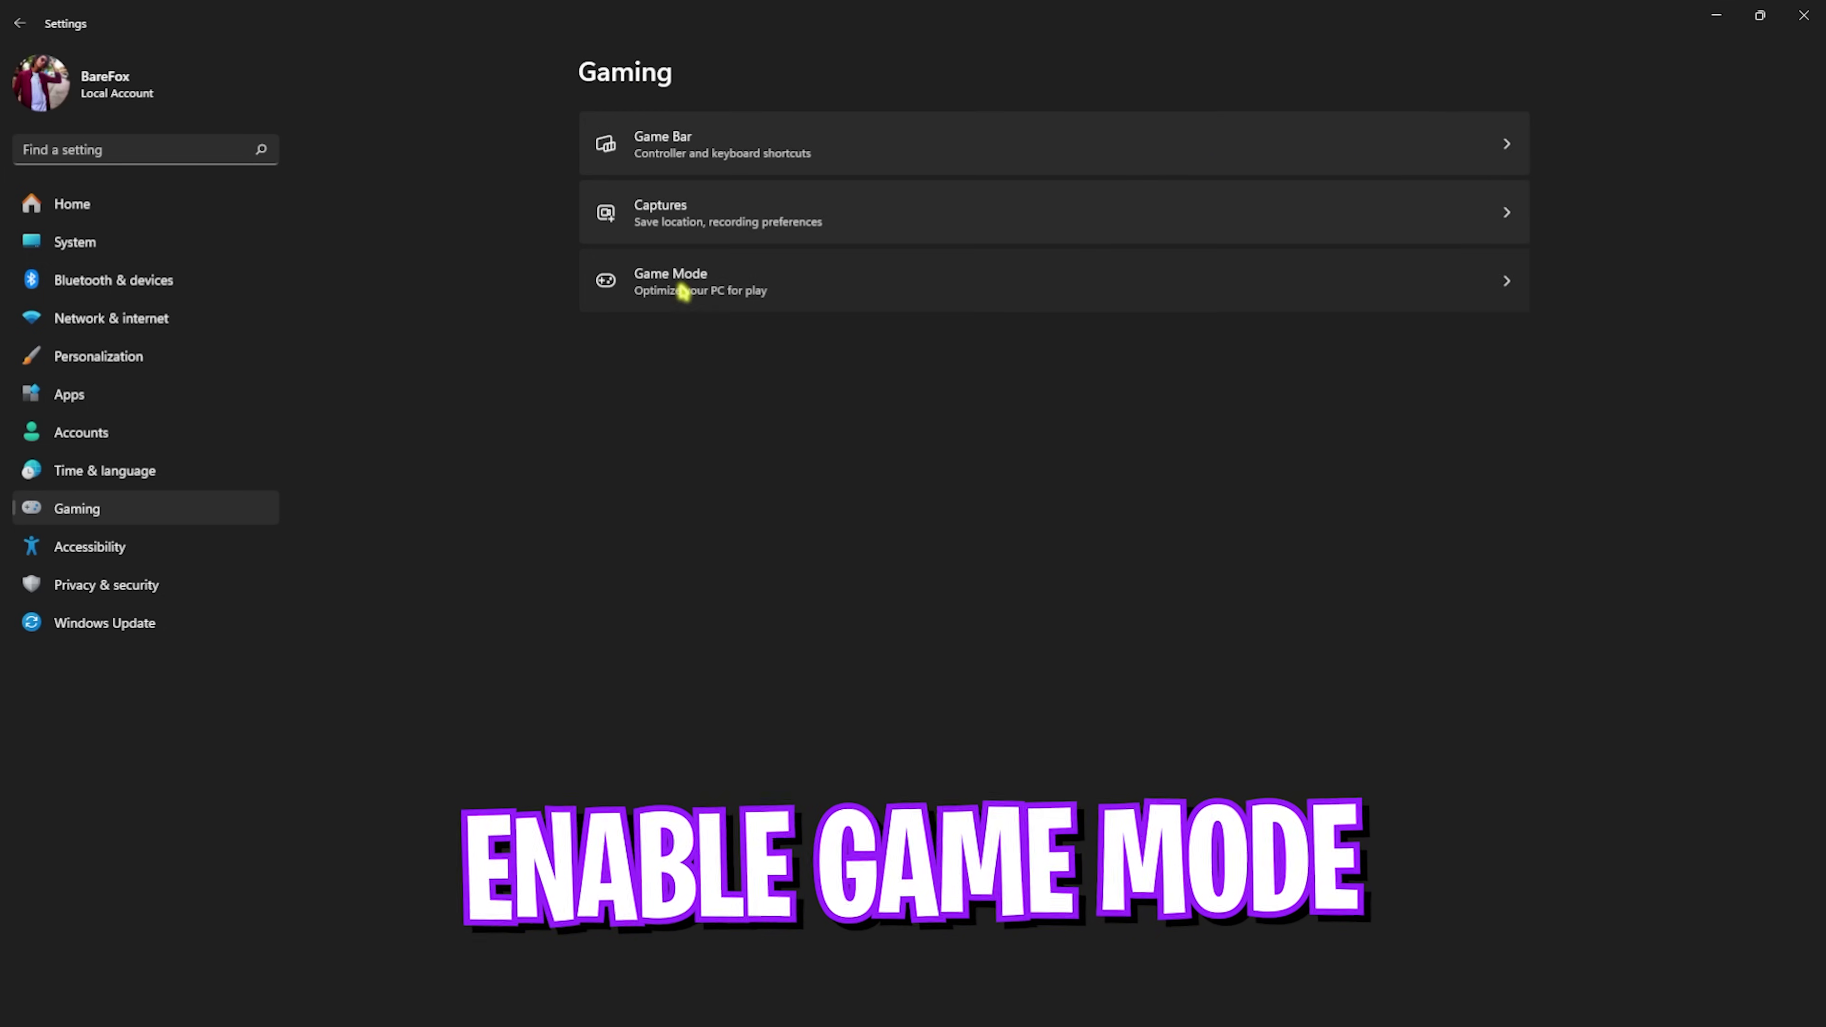
left_click(644, 284)
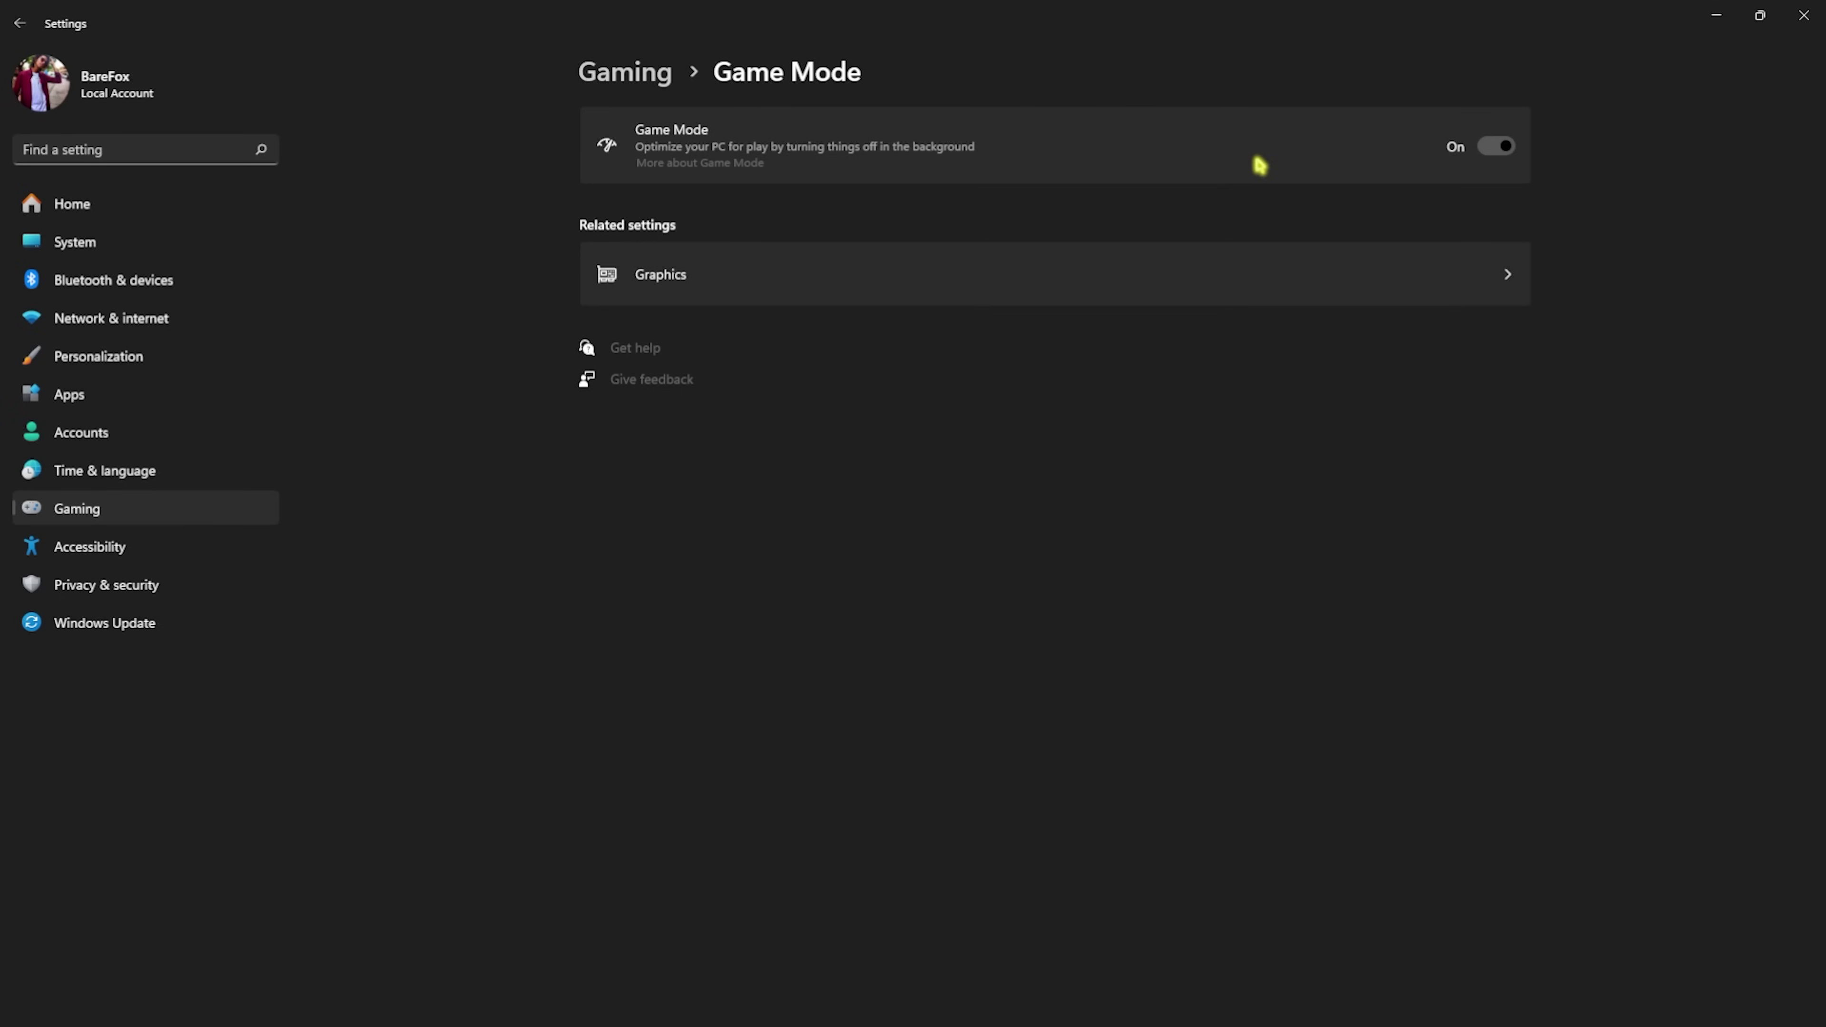
left_click(739, 282)
Review the default graphics settings, then add SparkingZERO.exe to the per-app graphics list
left_click(657, 168)
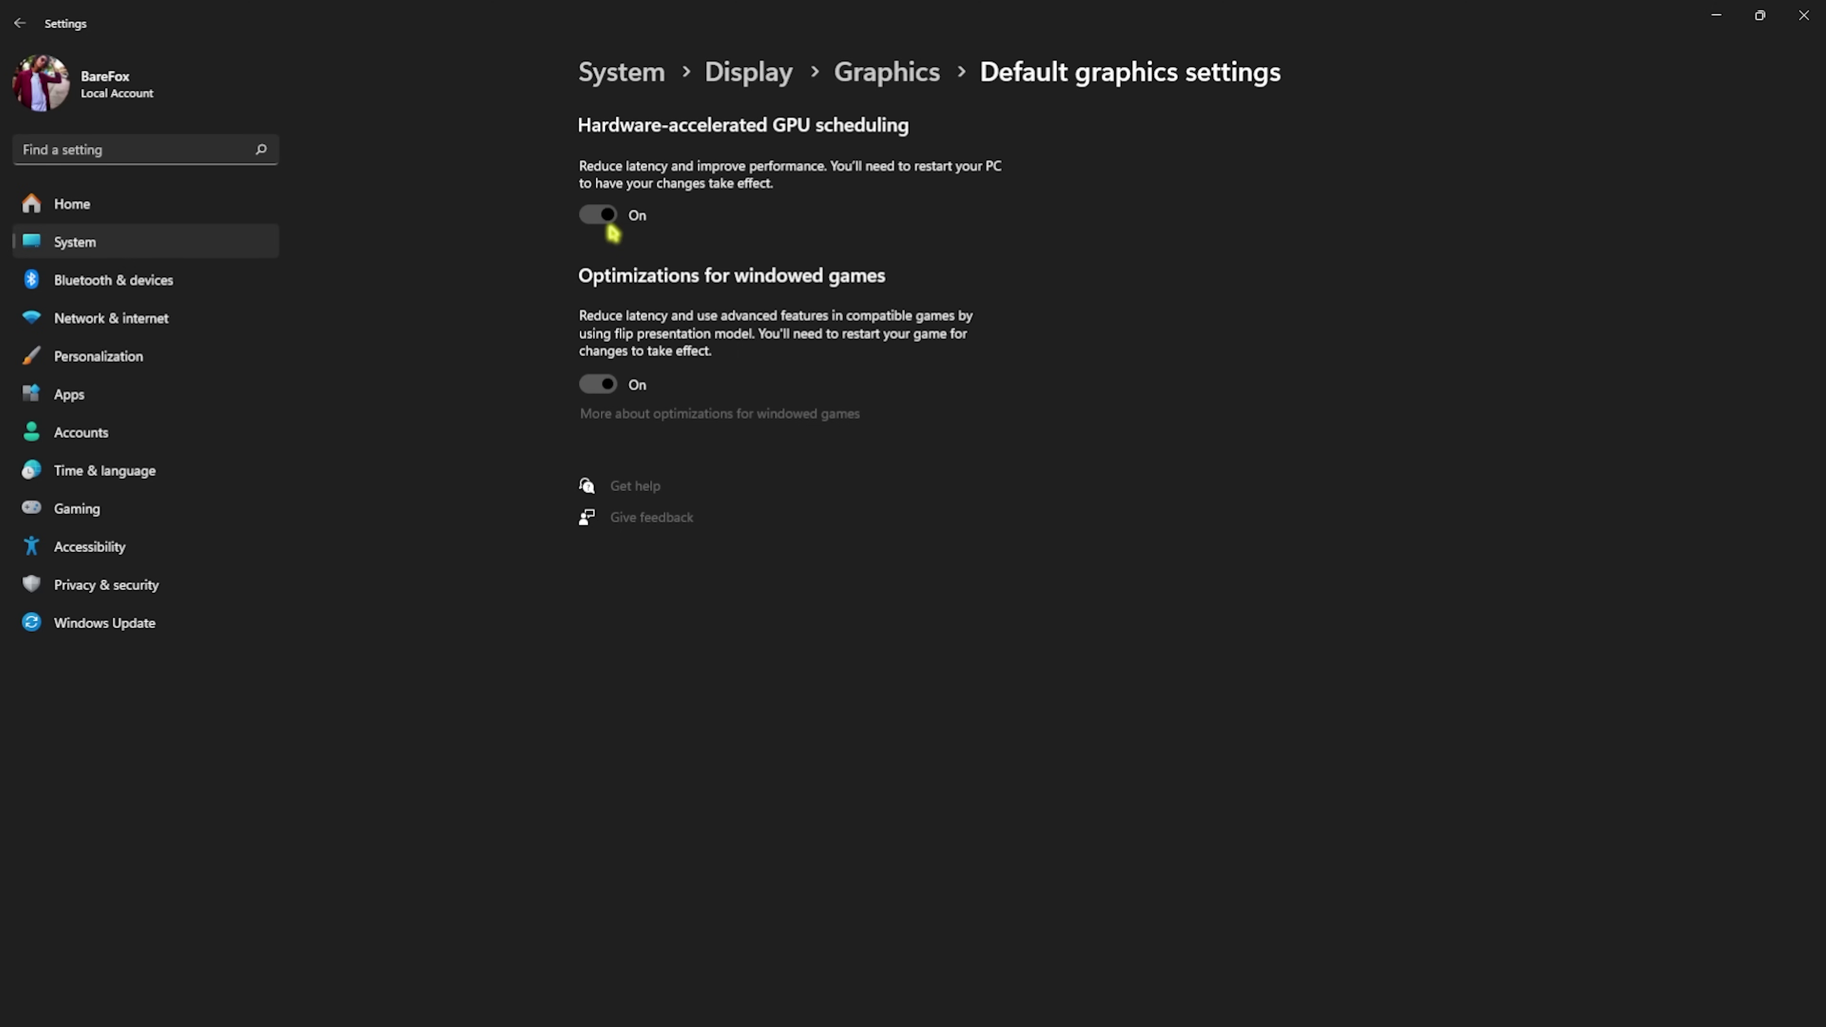
left_click(898, 87)
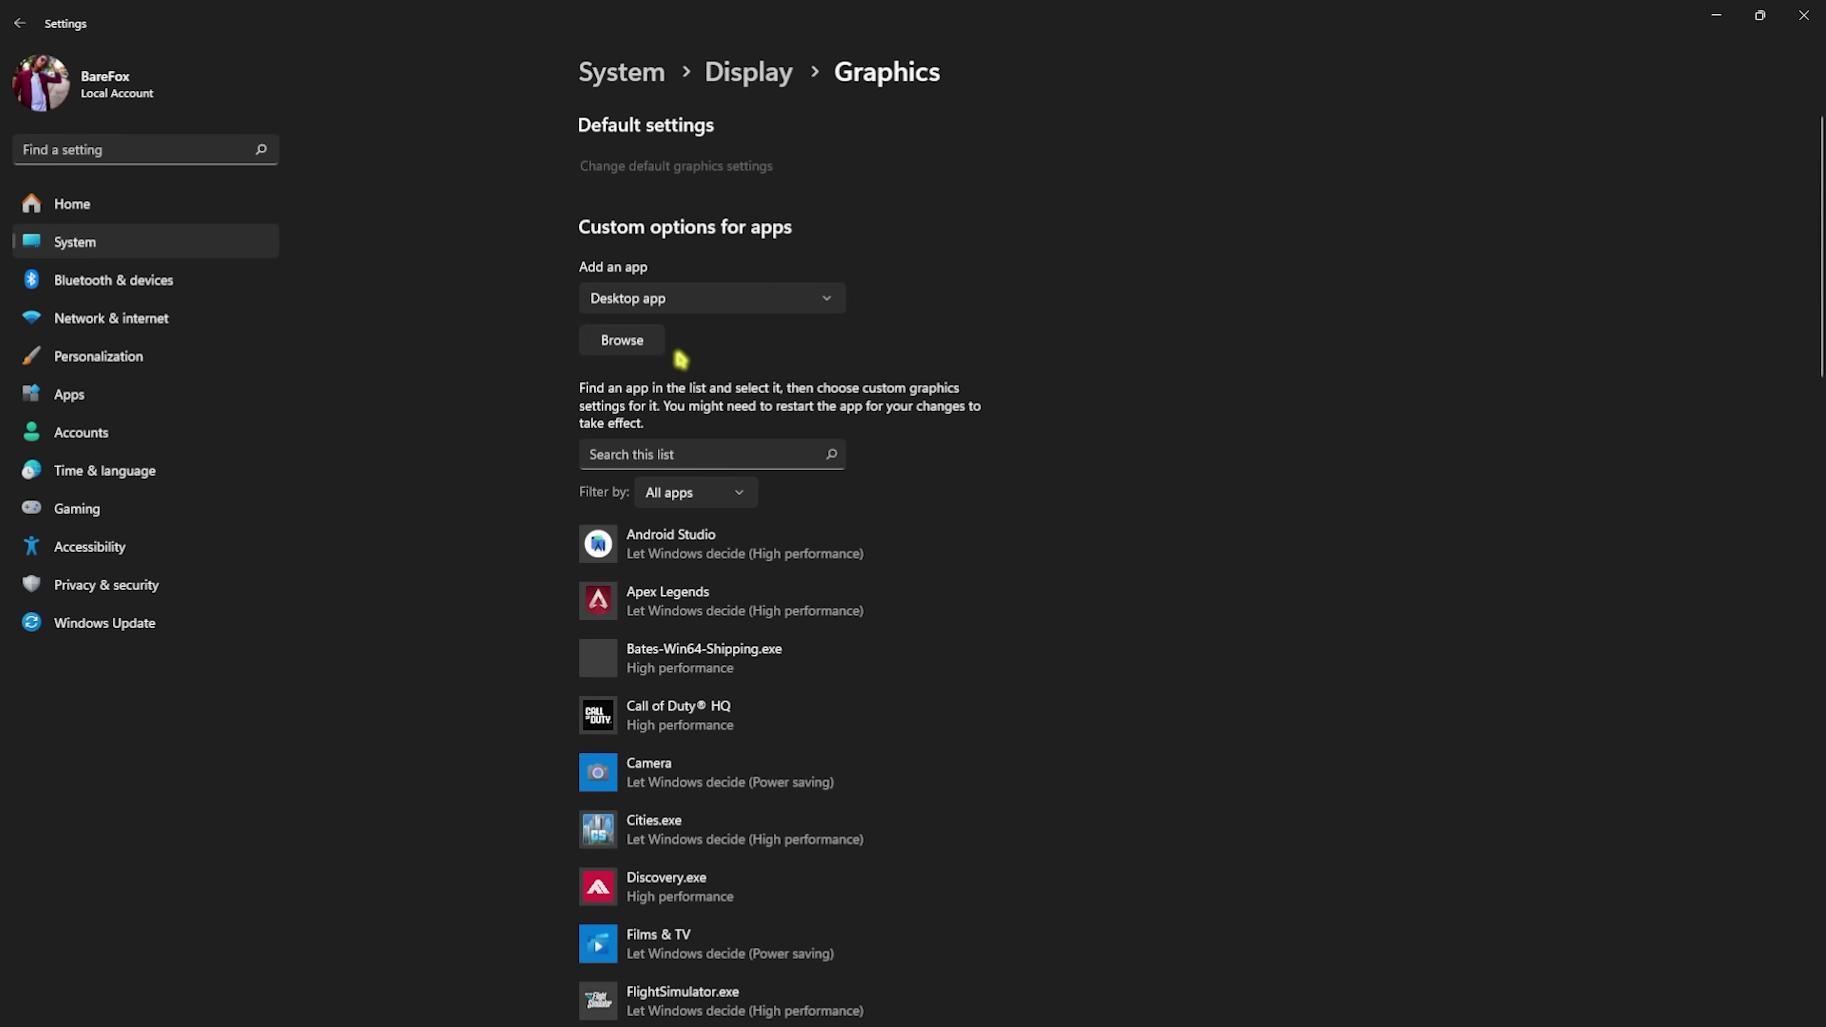
left_click(621, 340)
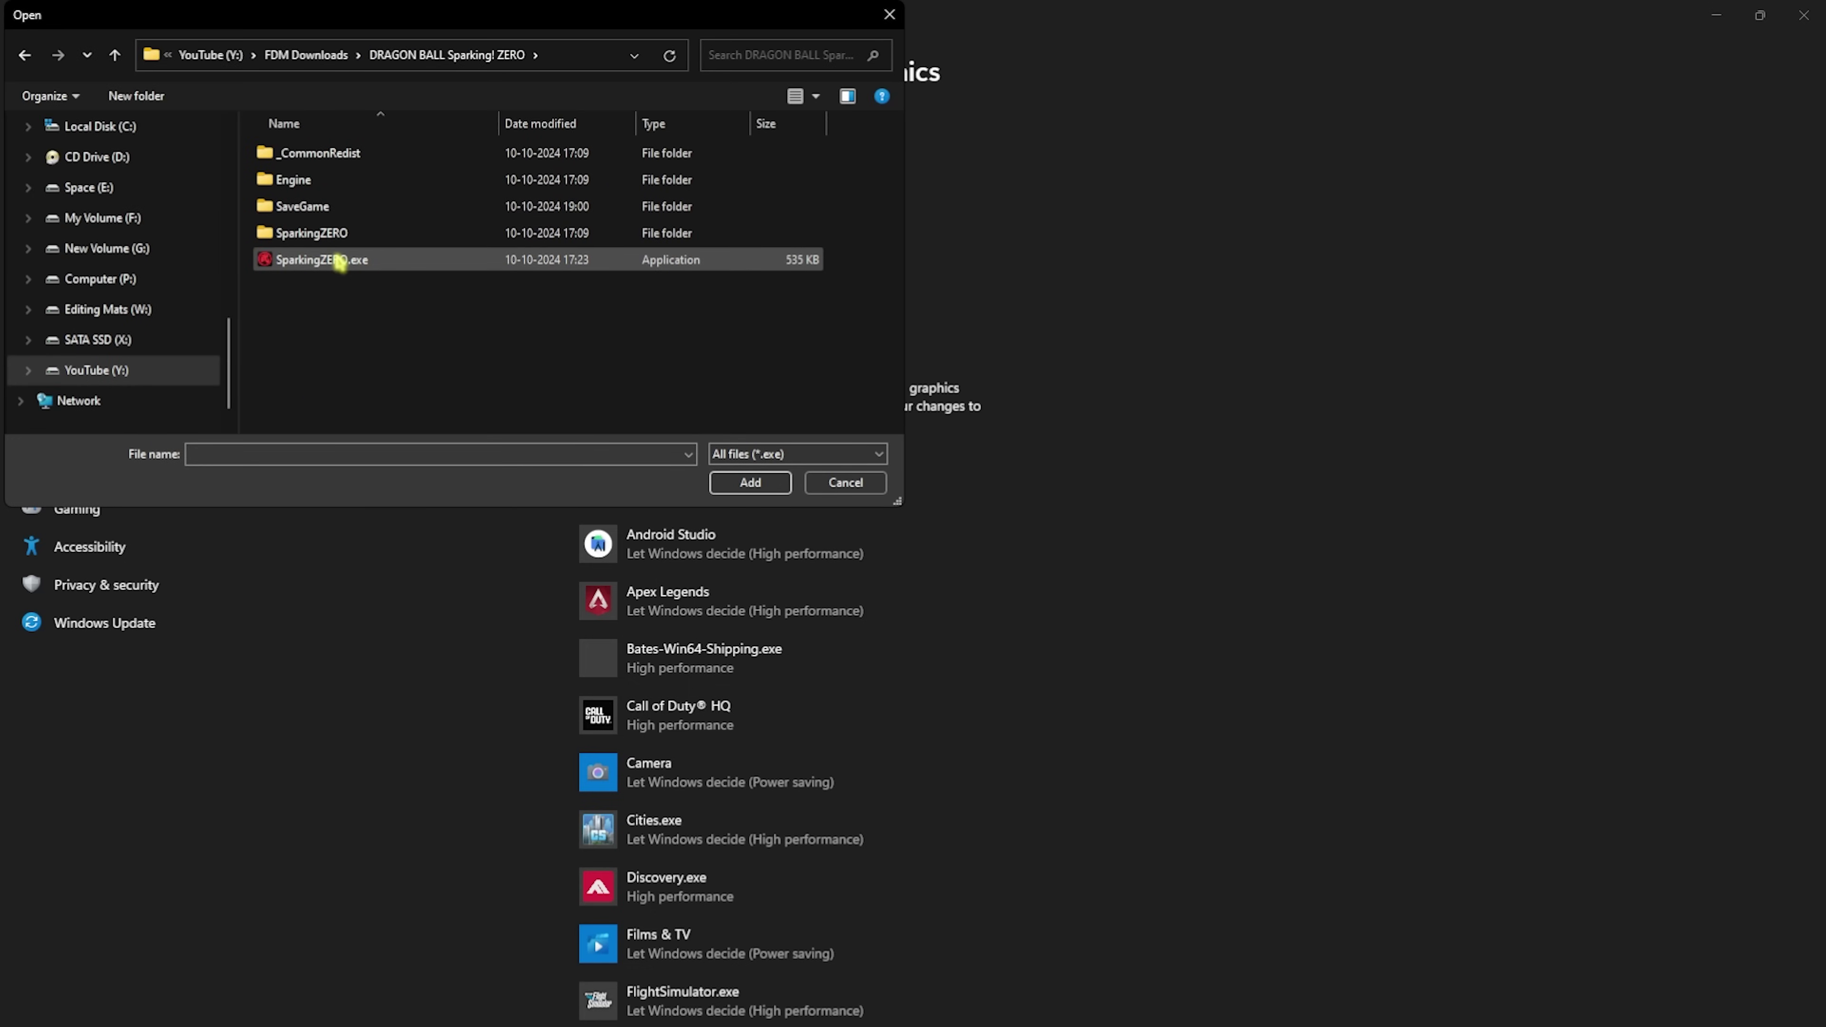
left_click(339, 260)
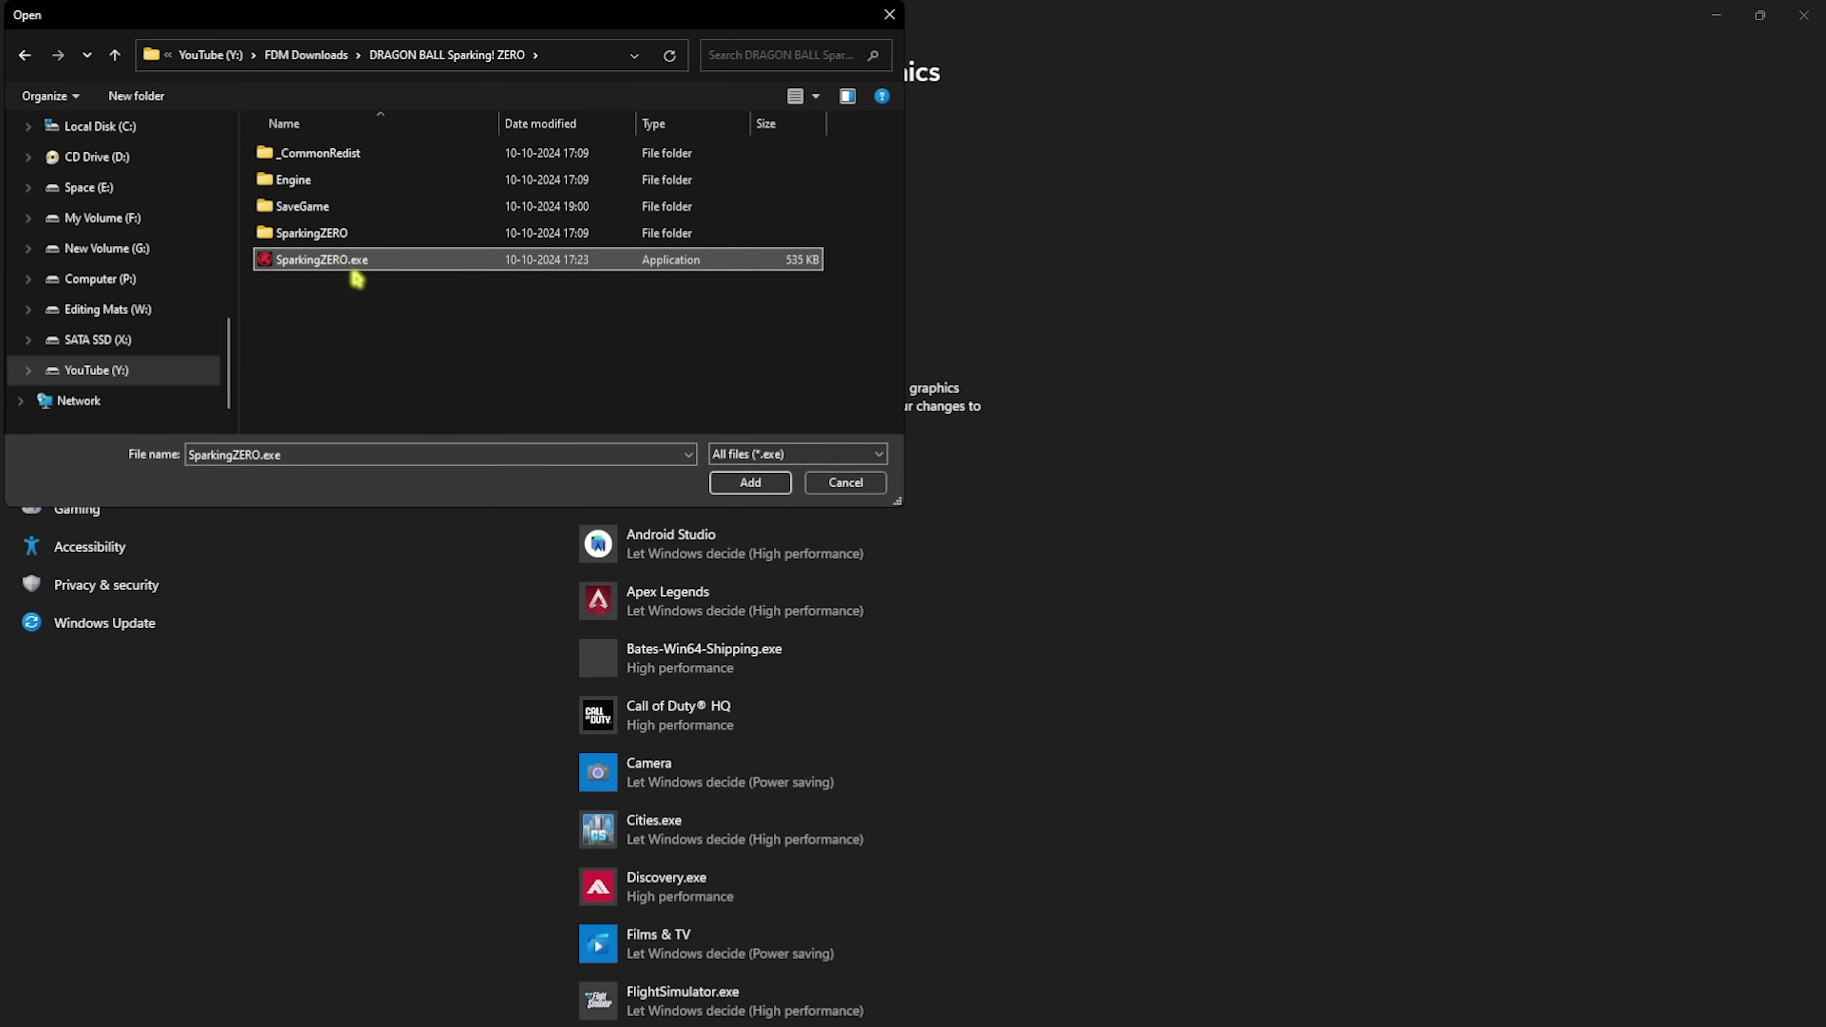
left_click(759, 489)
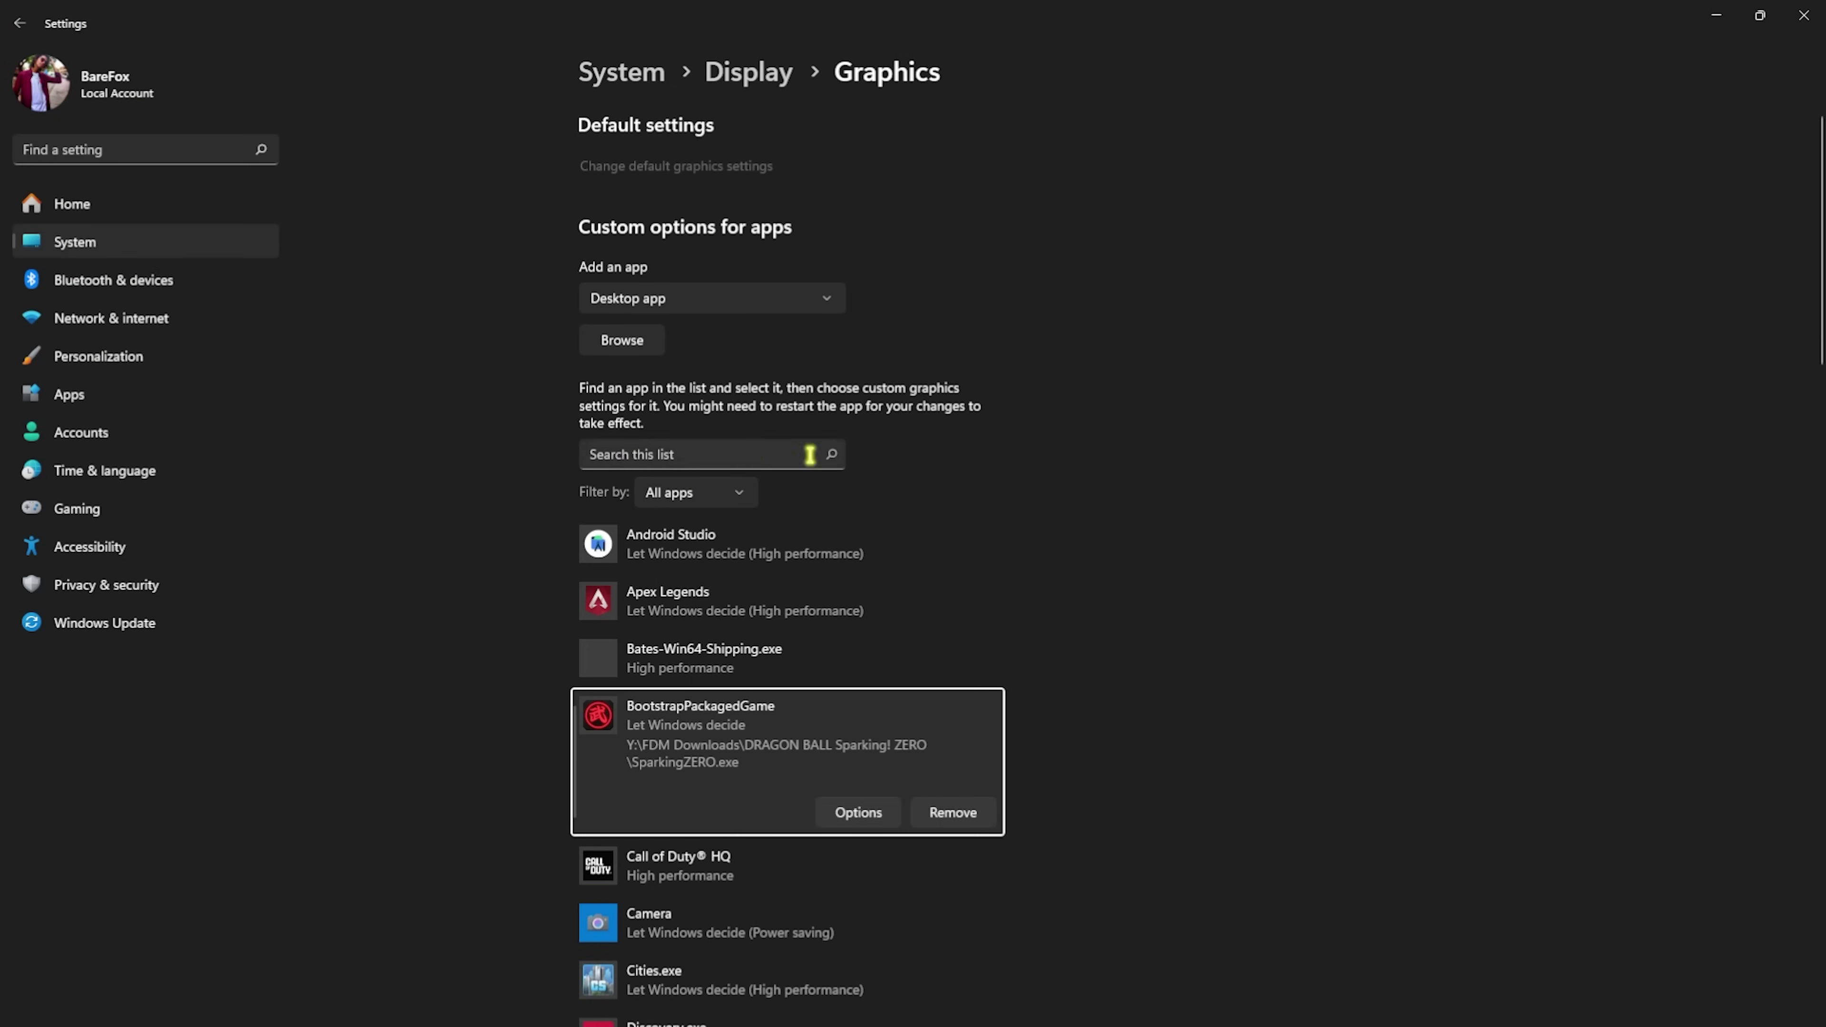
Set SparkingZERO.exe's graphics preference to High performance and save it
left_click(868, 683)
left_click(790, 497)
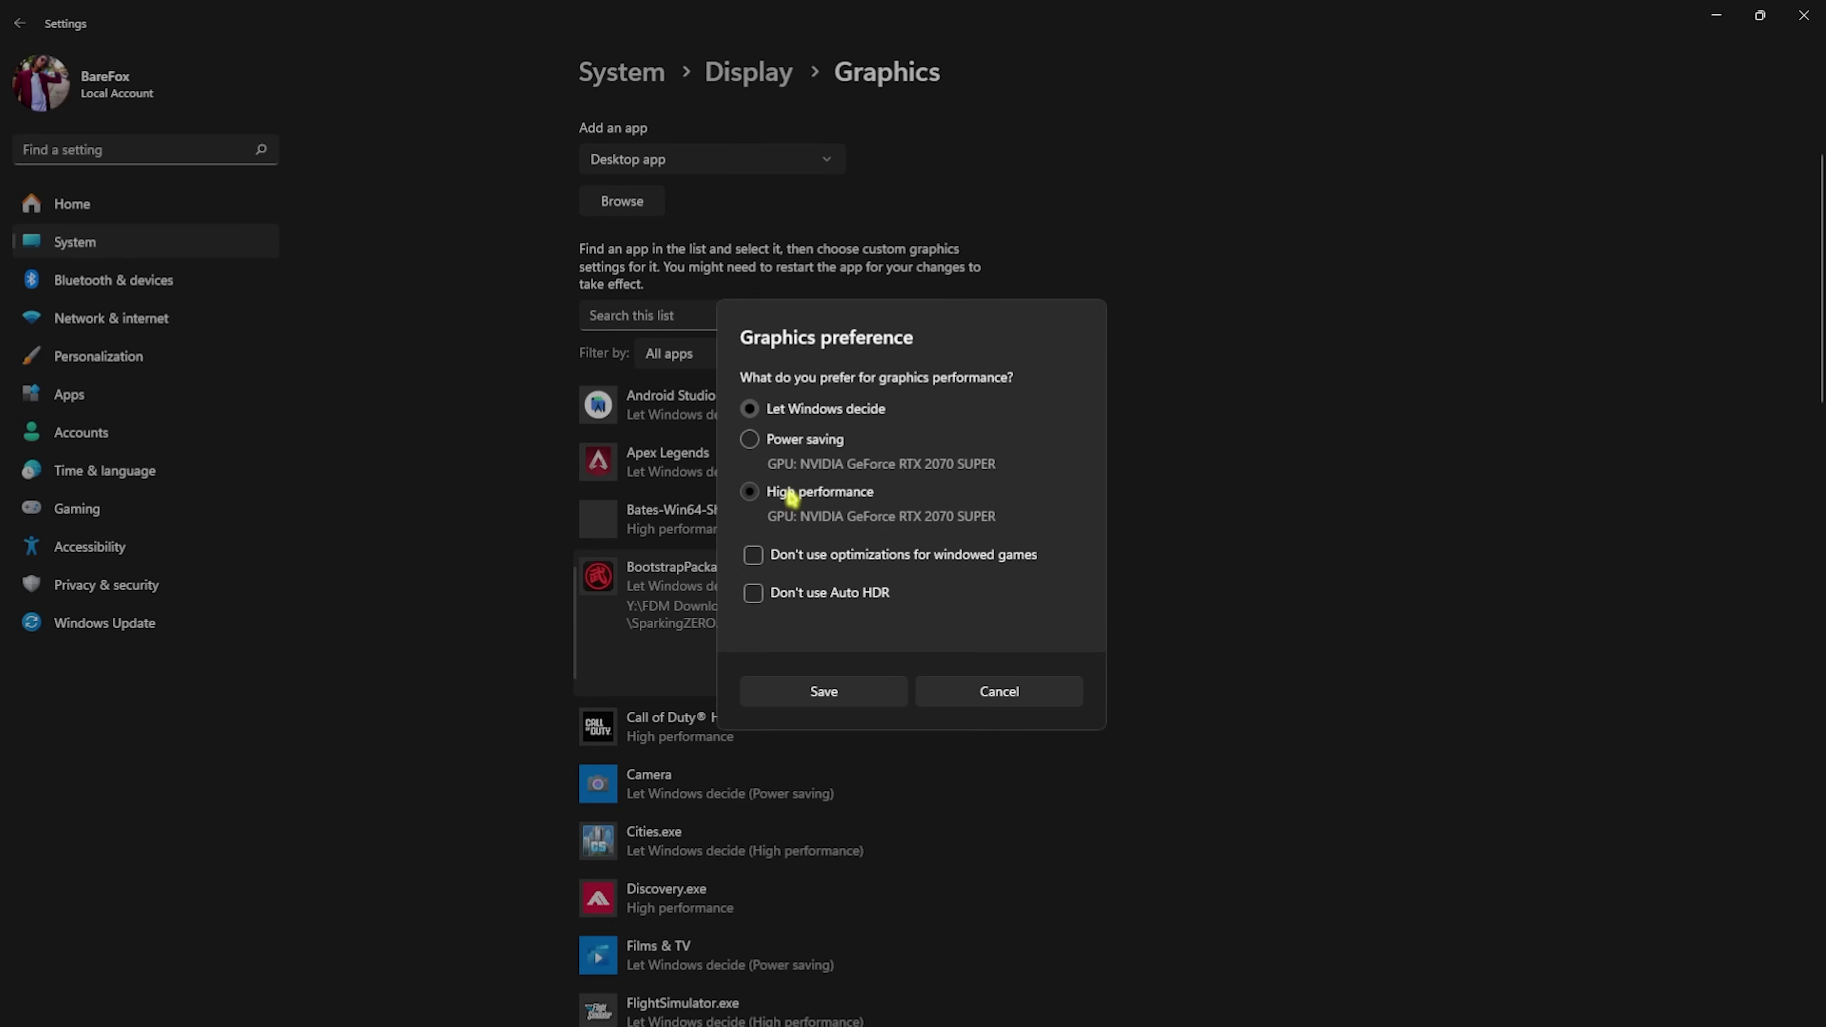
left_click(827, 692)
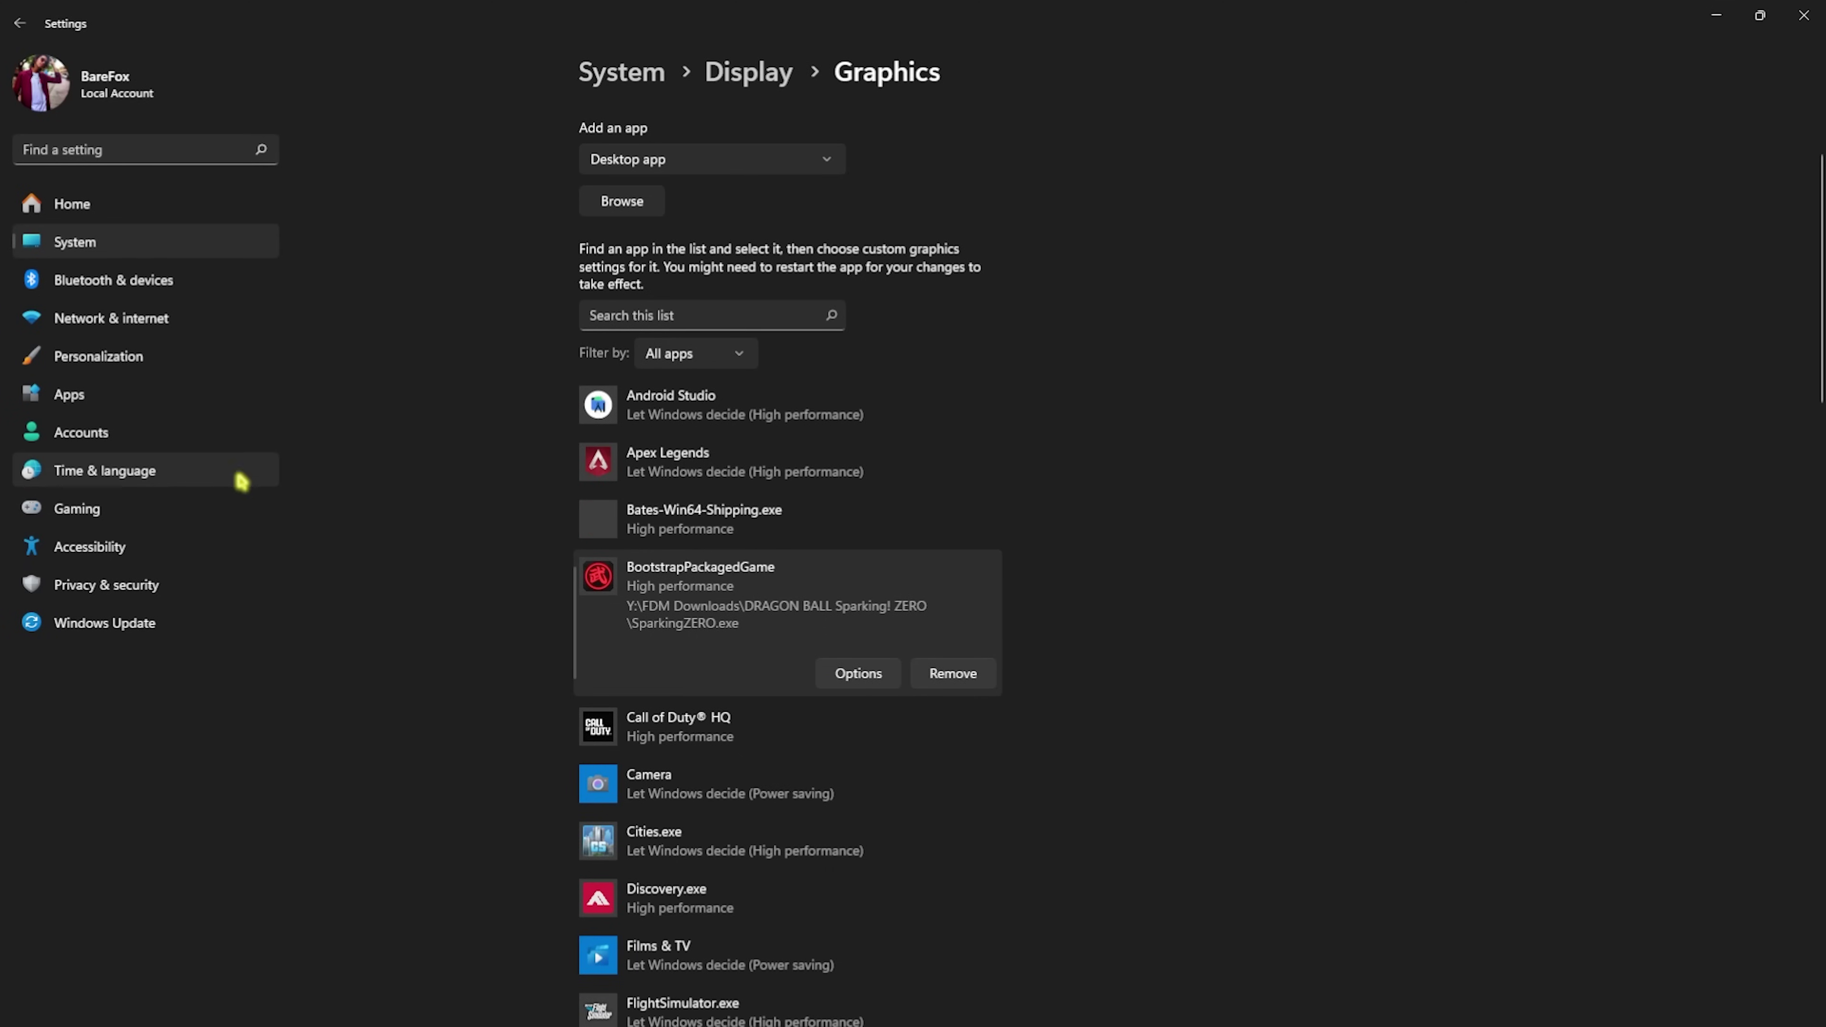
left_click(127, 589)
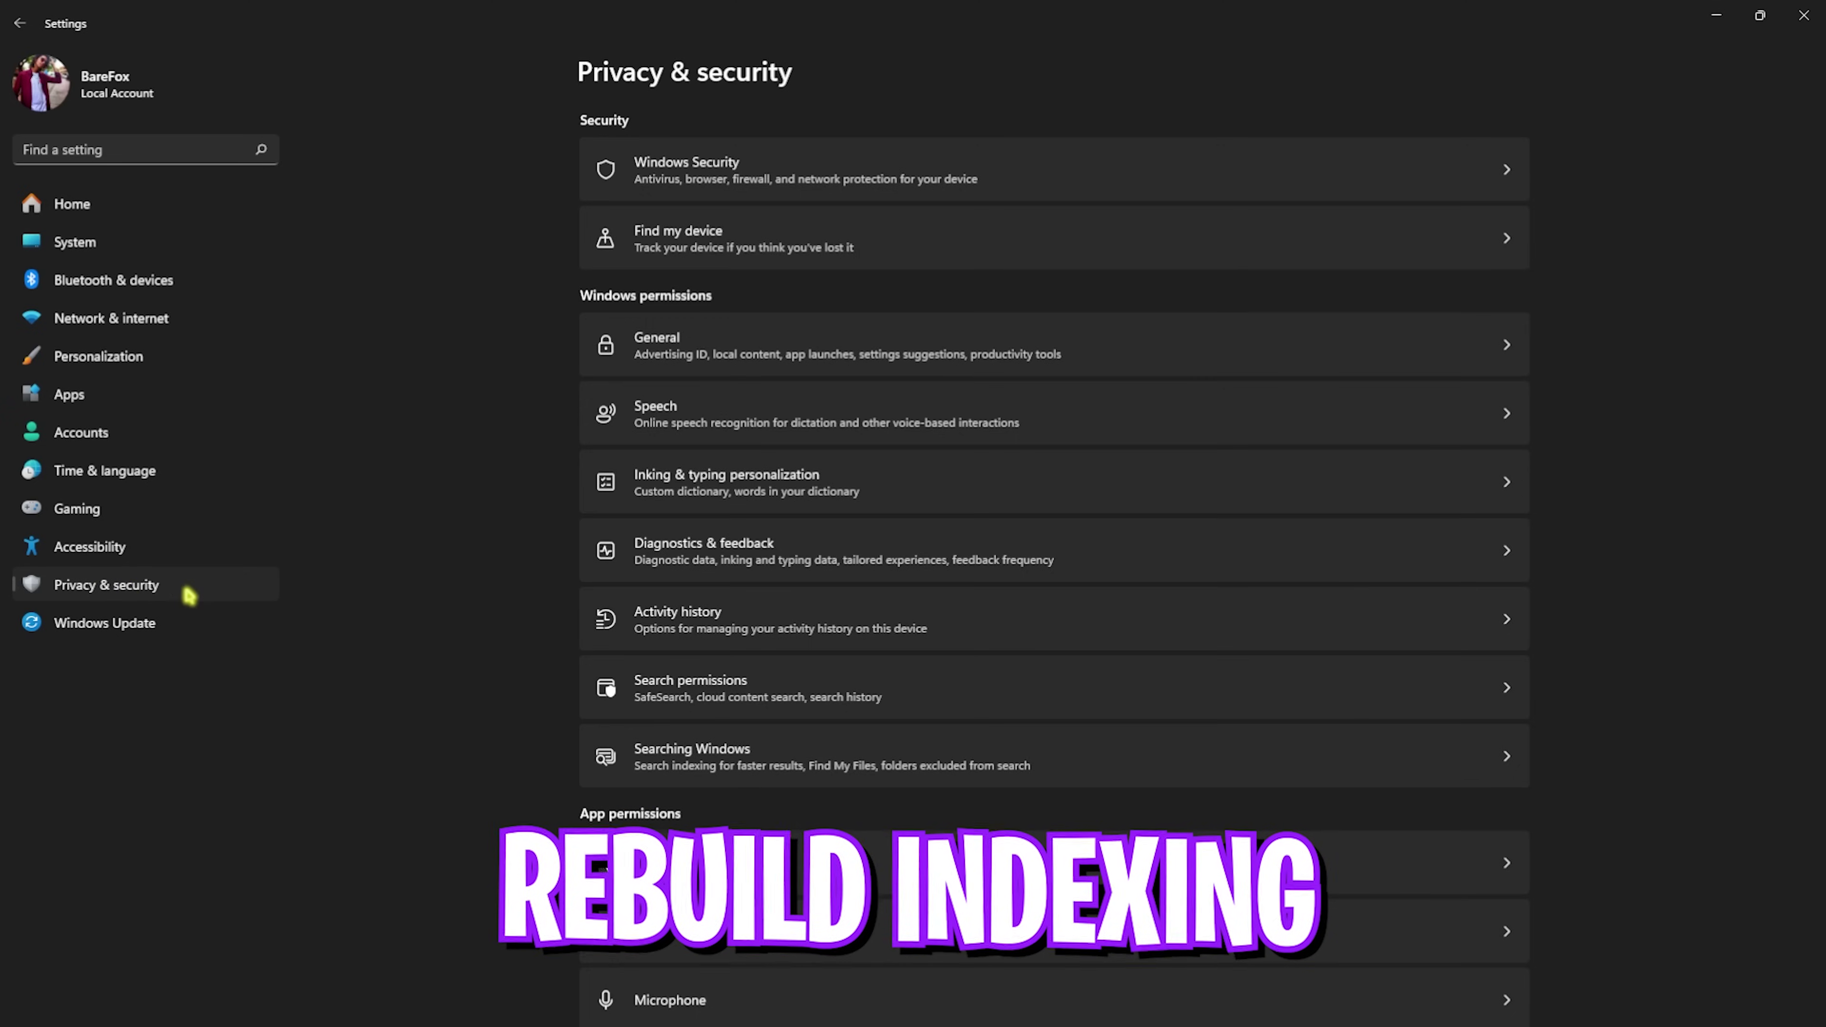
Rebuild the Windows search index from Searching Windows' advanced indexing options
left_click(695, 765)
scroll(632, 611, "down", 10)
left_click(742, 776)
left_click(428, 679)
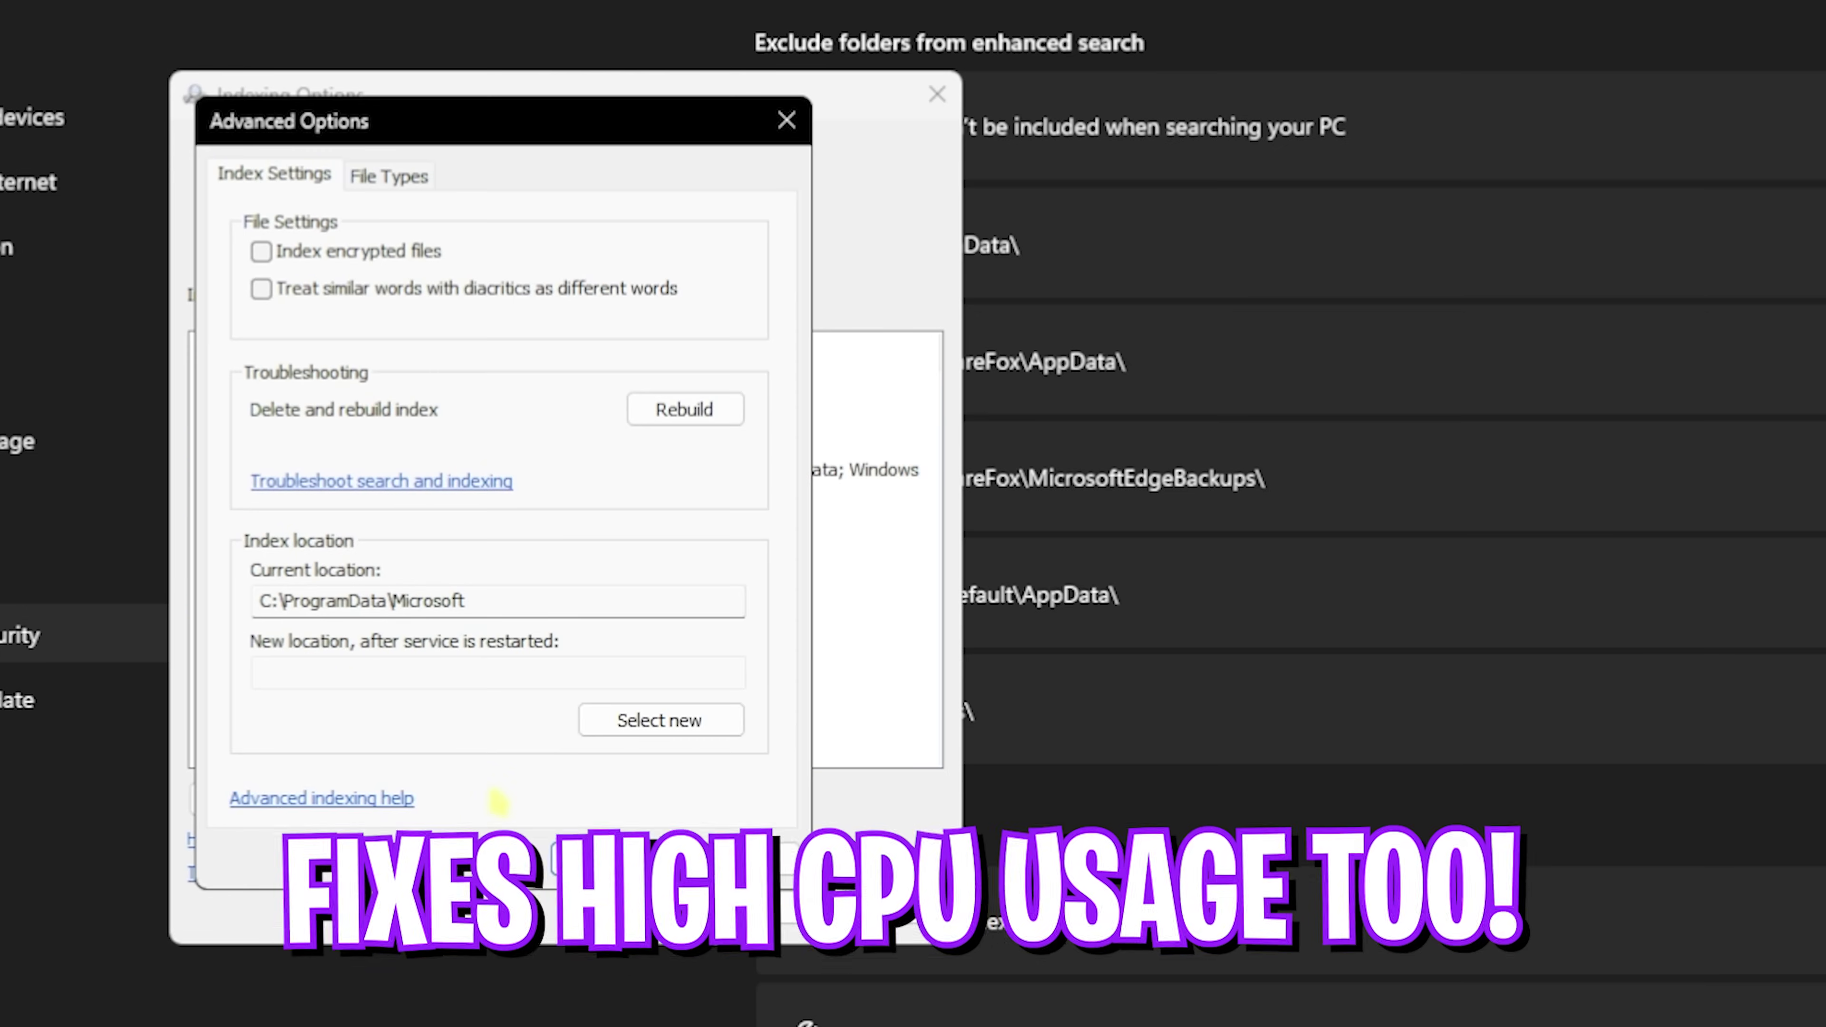
left_click(691, 416)
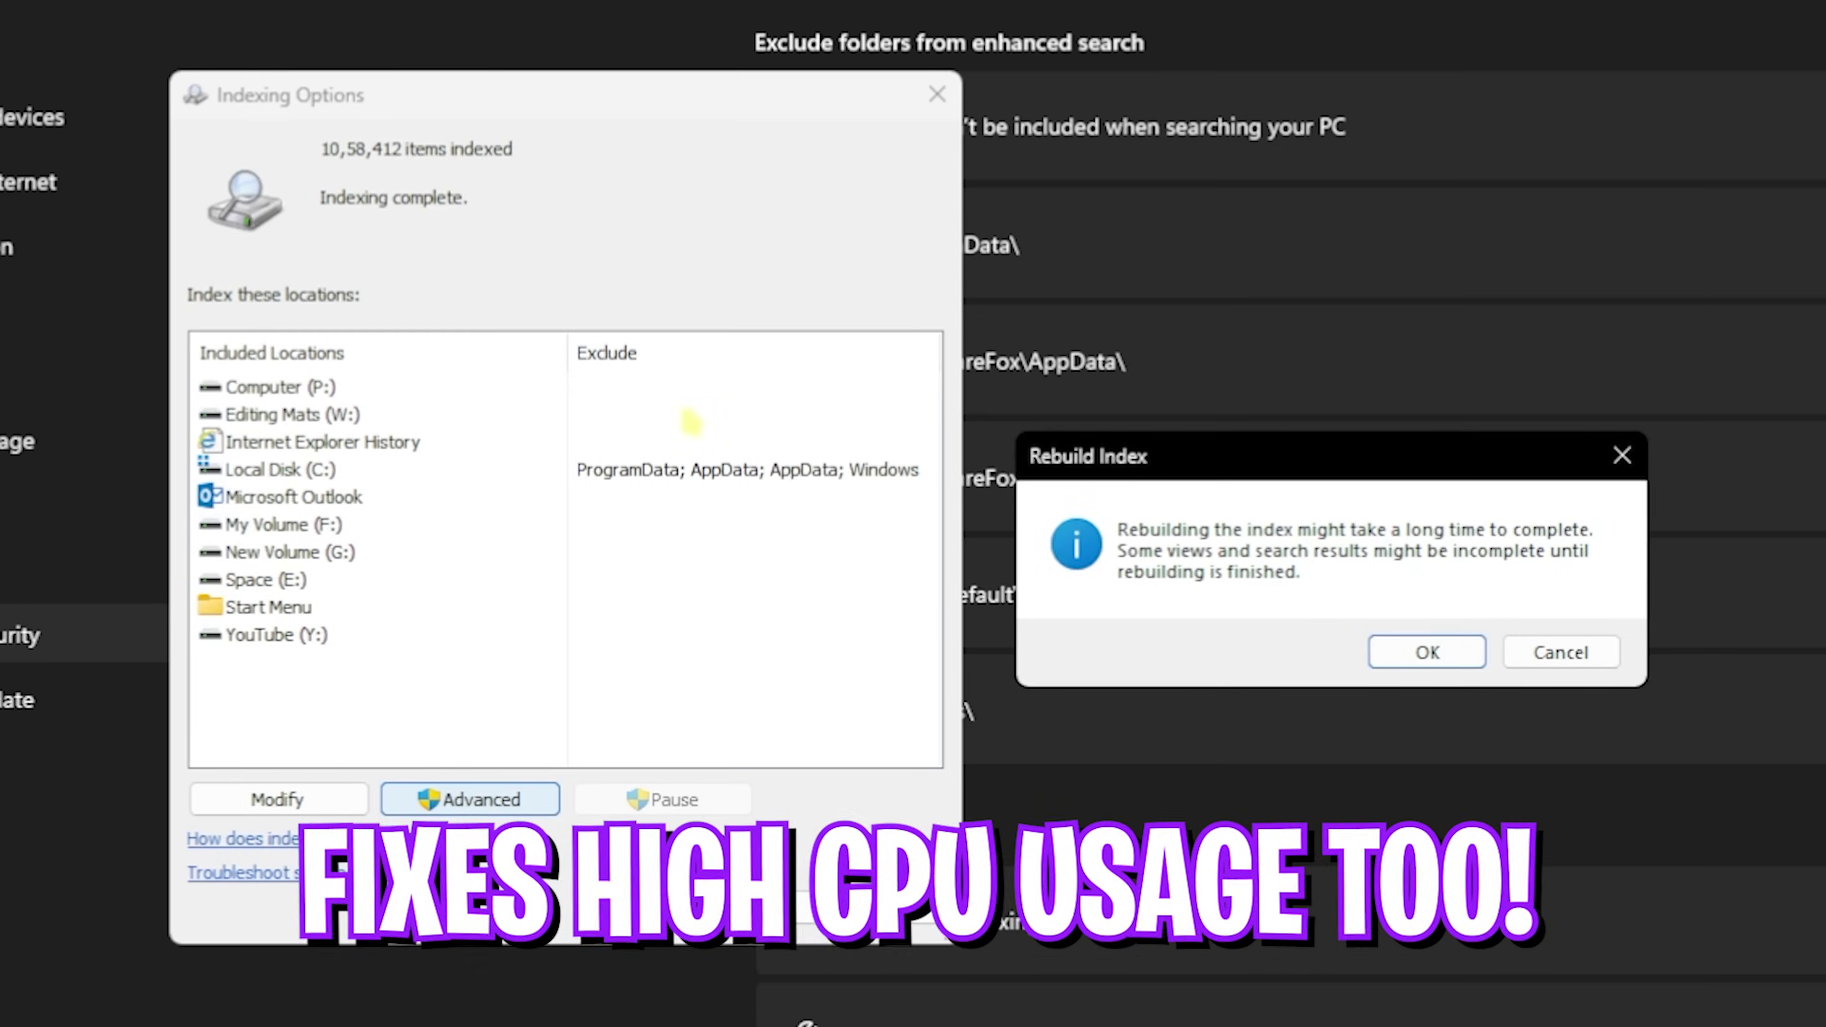
left_click(1419, 649)
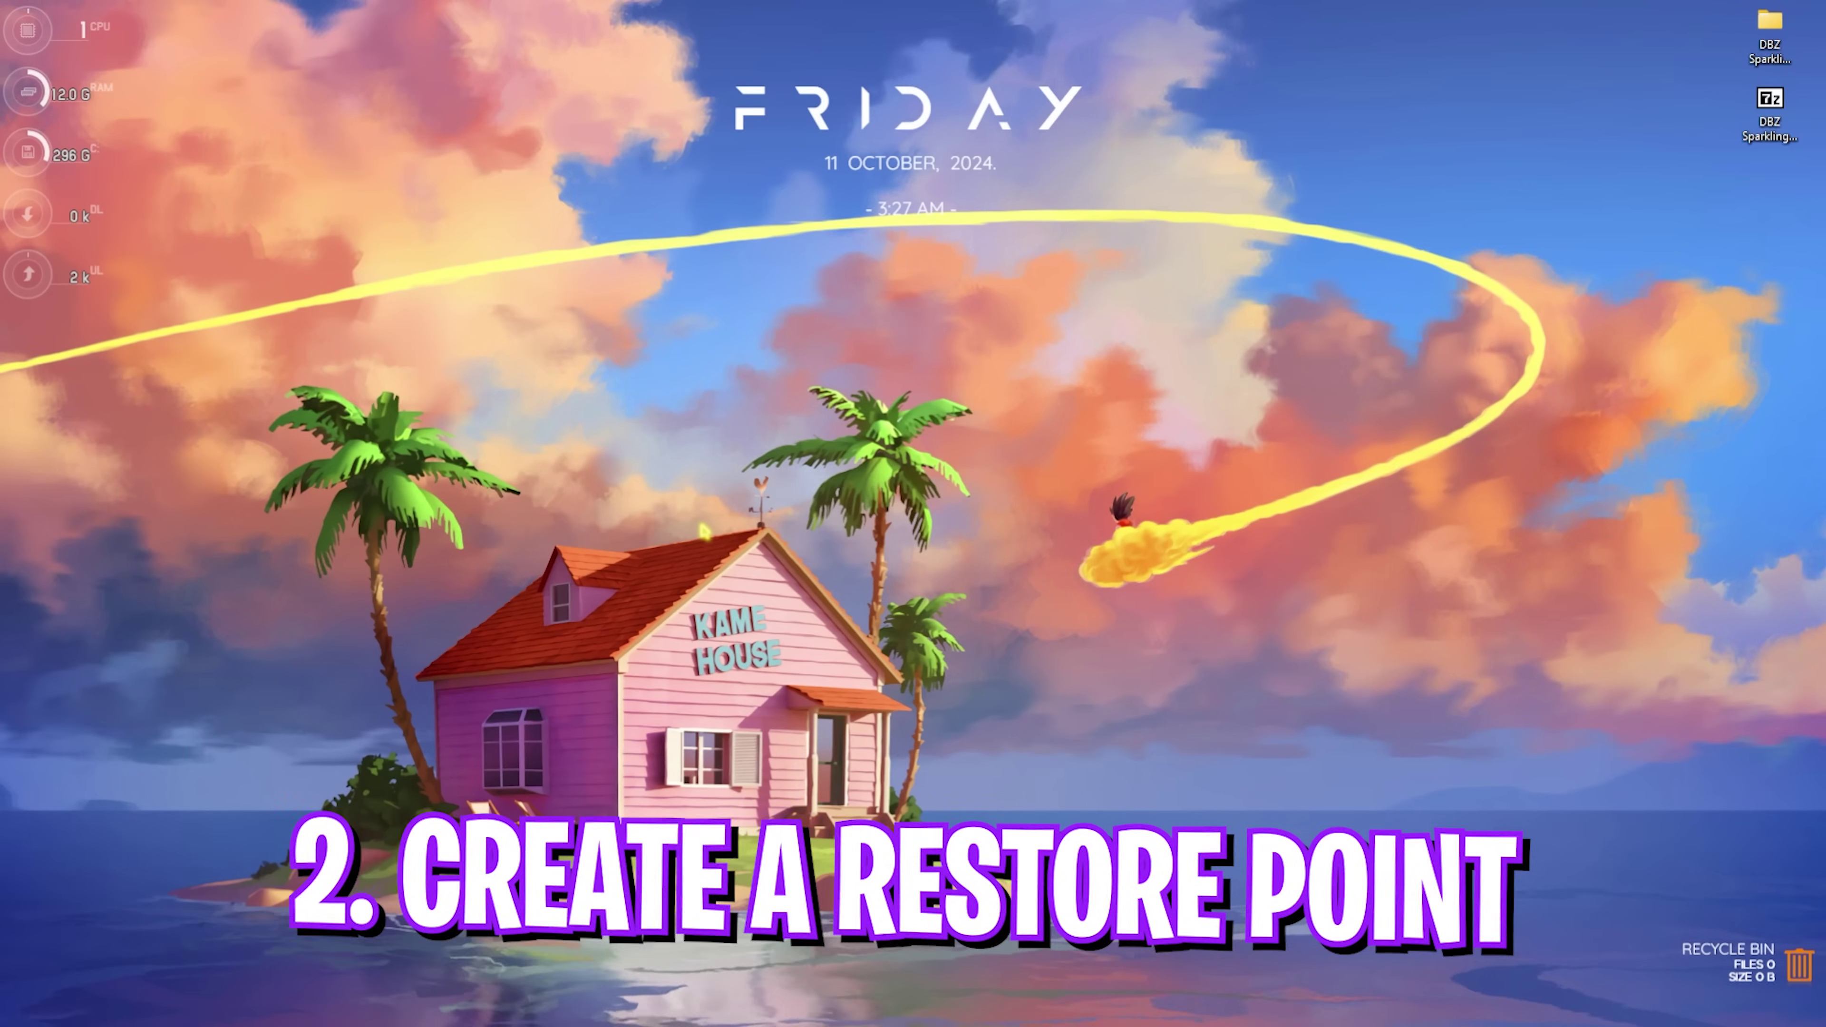
Create a system restore point described 'DB2', then close System Properties
key("super")
type("create a restore point")
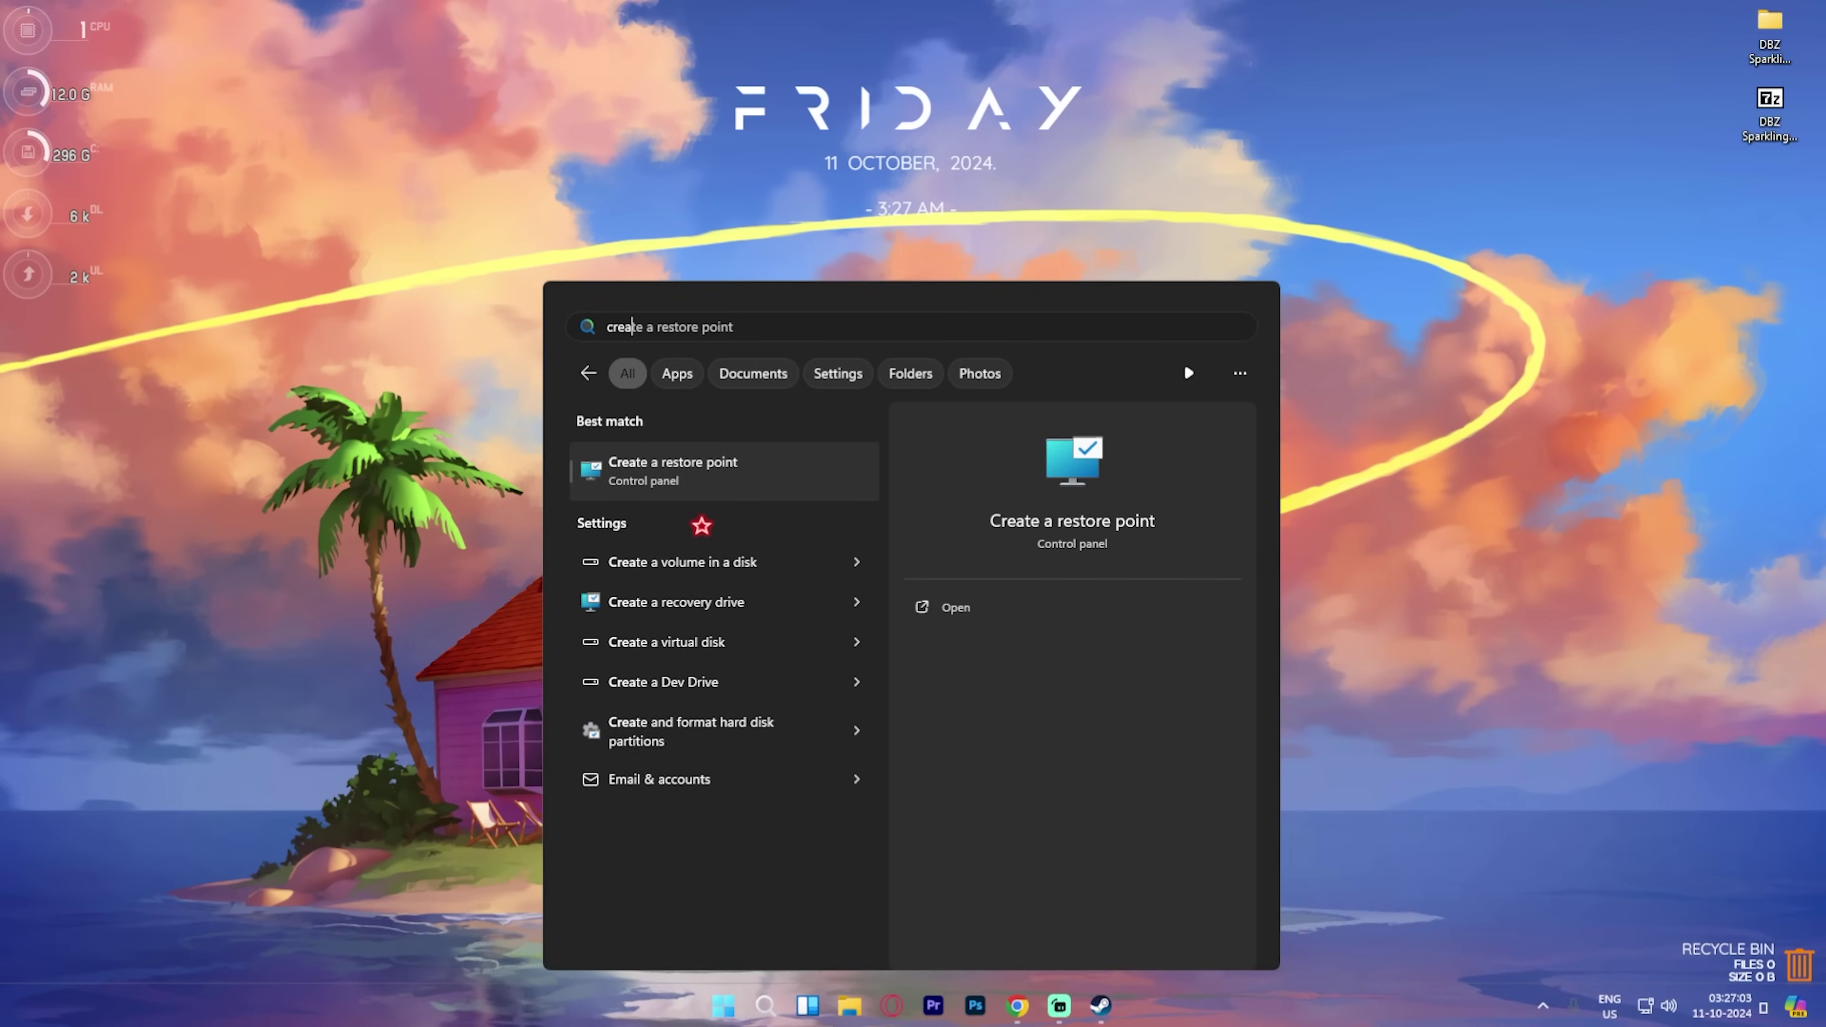
key("Return")
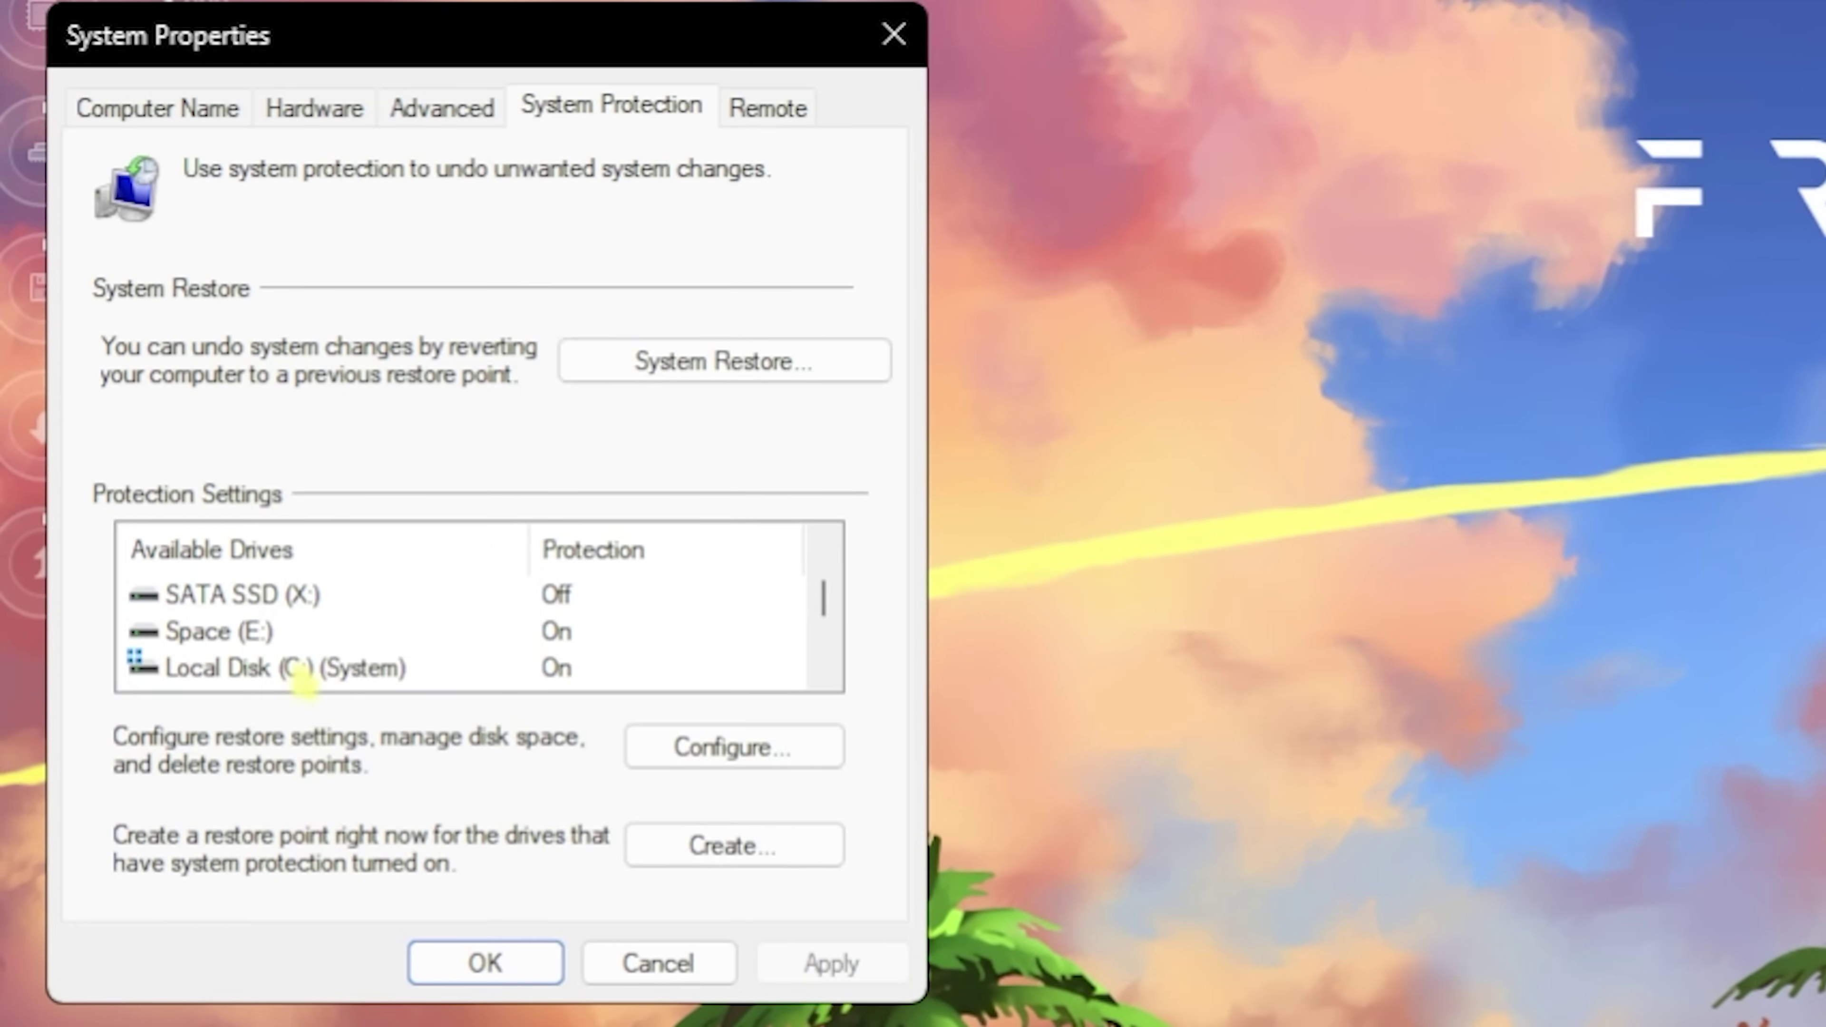
left_click(751, 852)
type("DV")
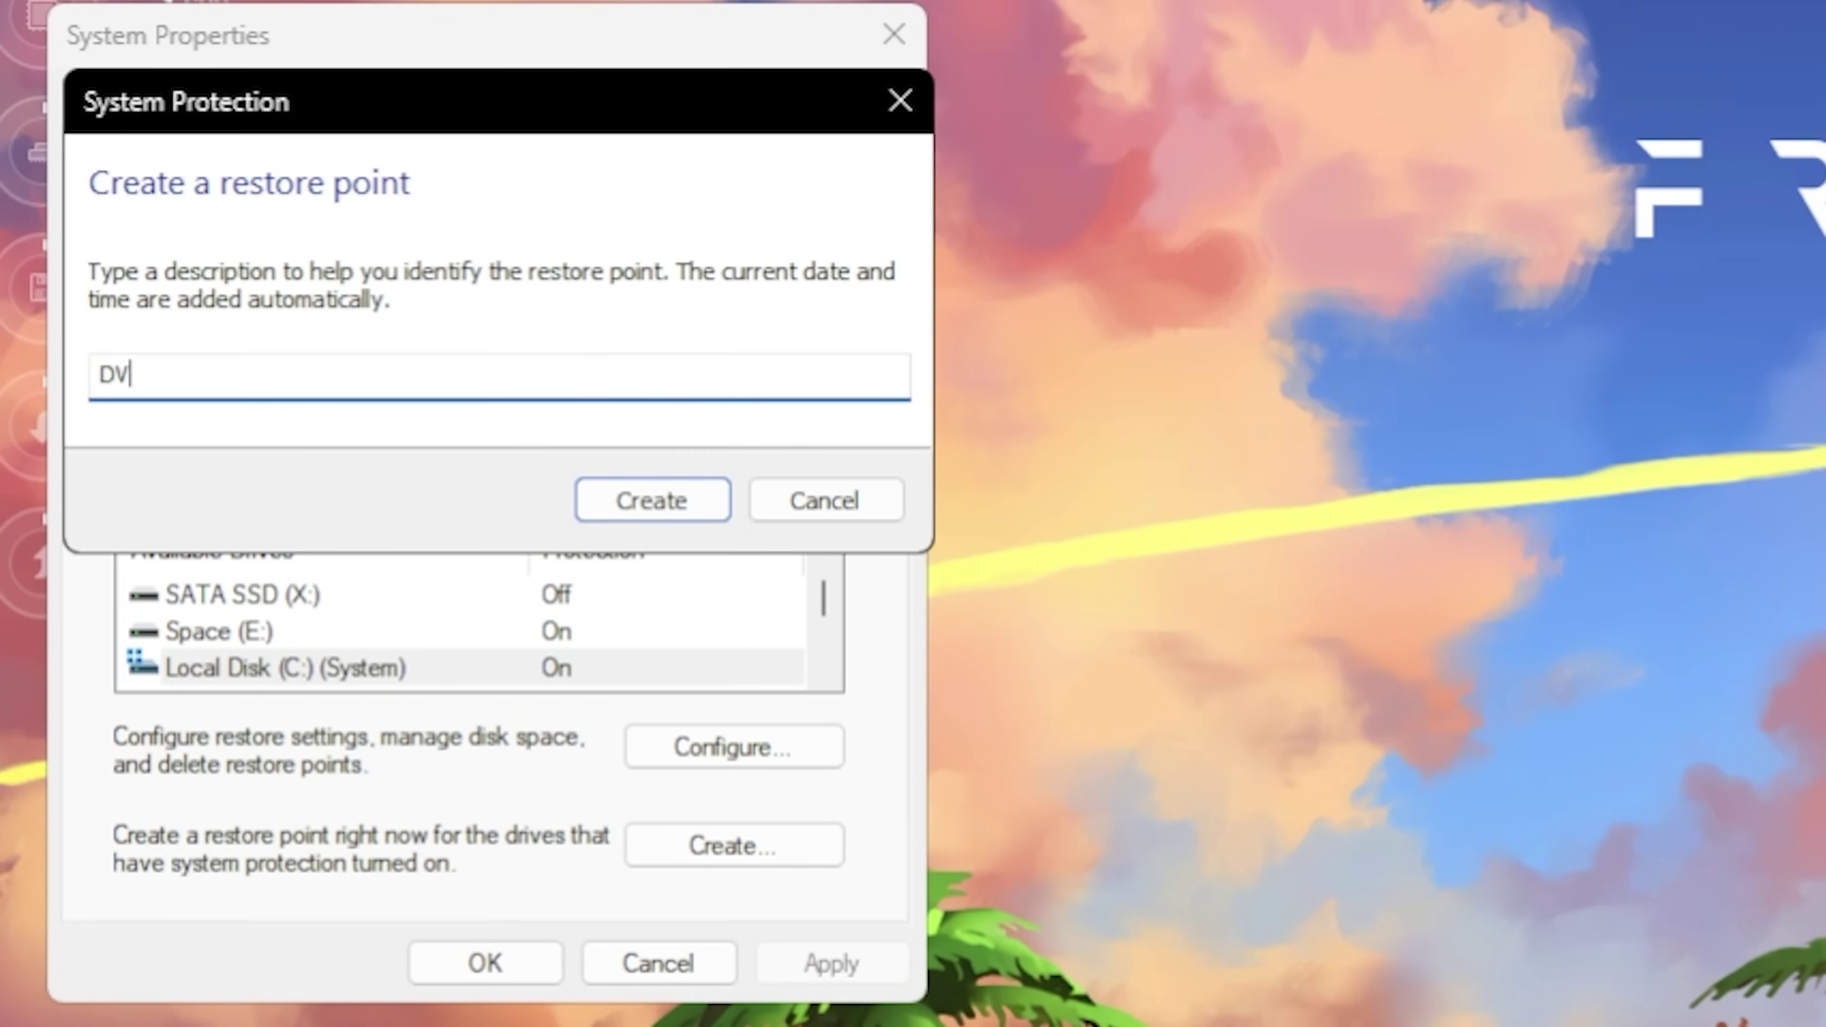
key("BackSpace")
type("B2")
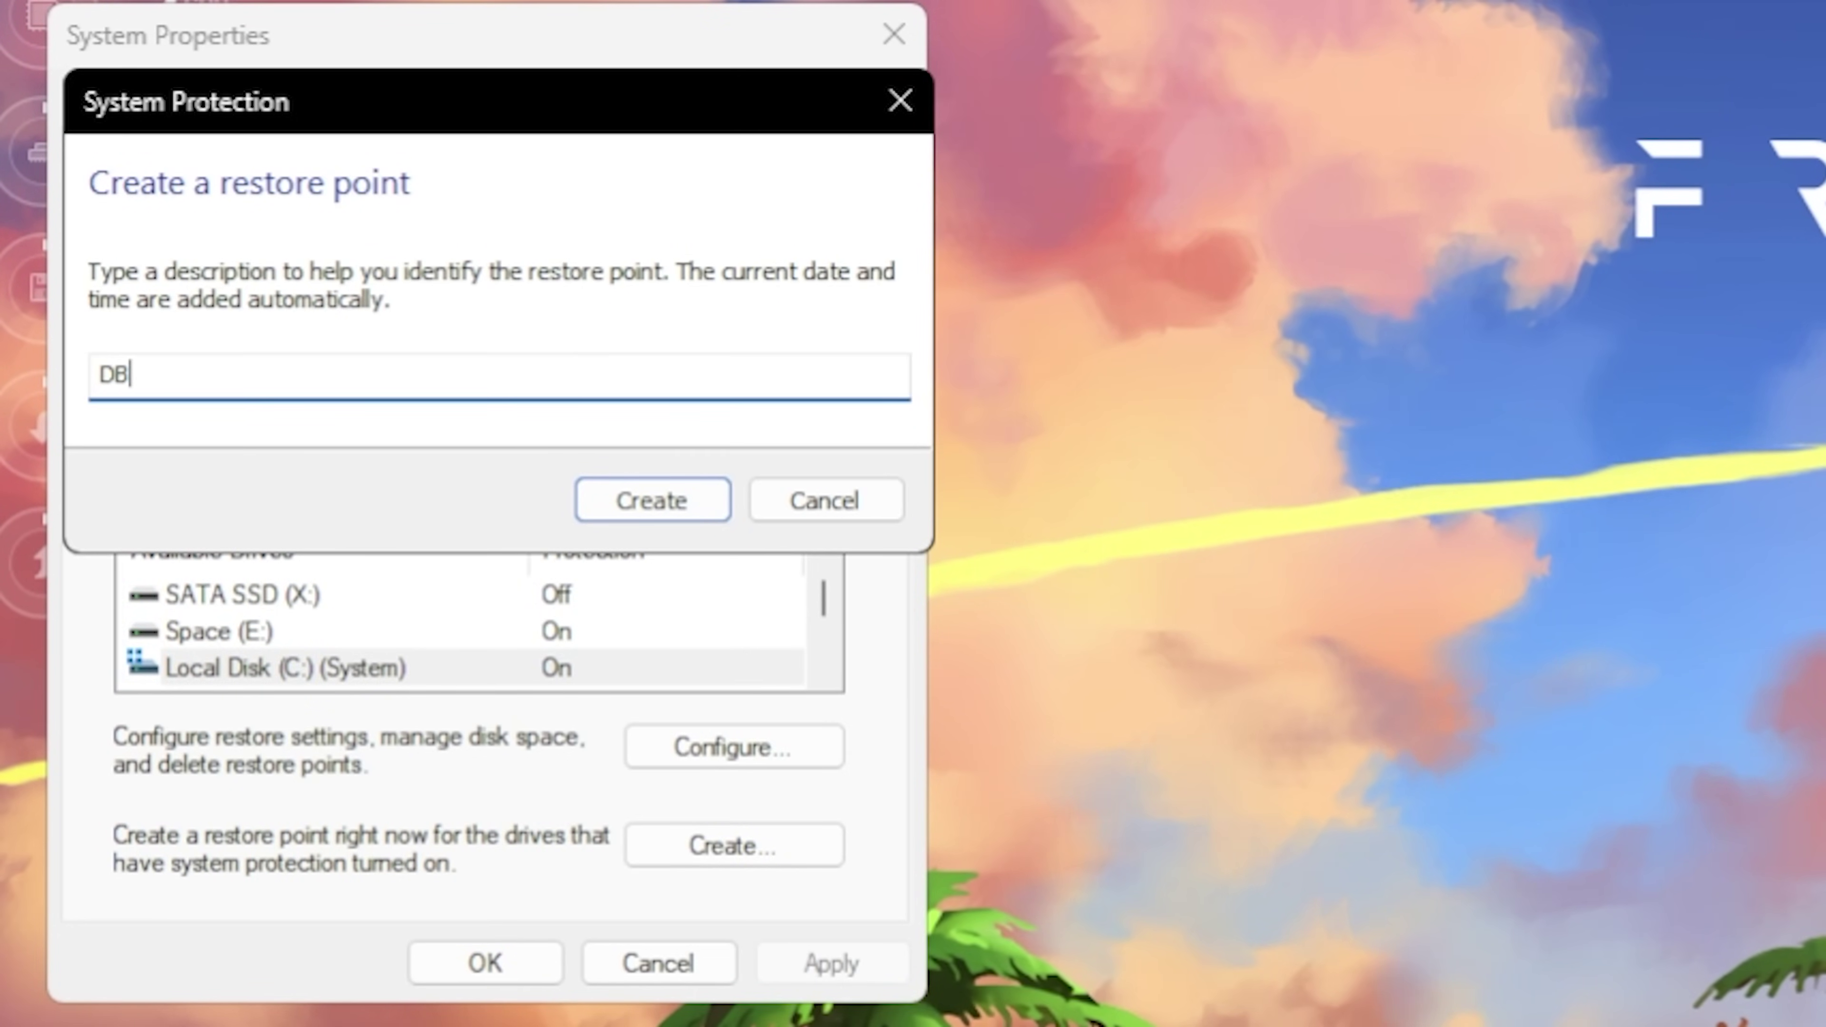
key("Return")
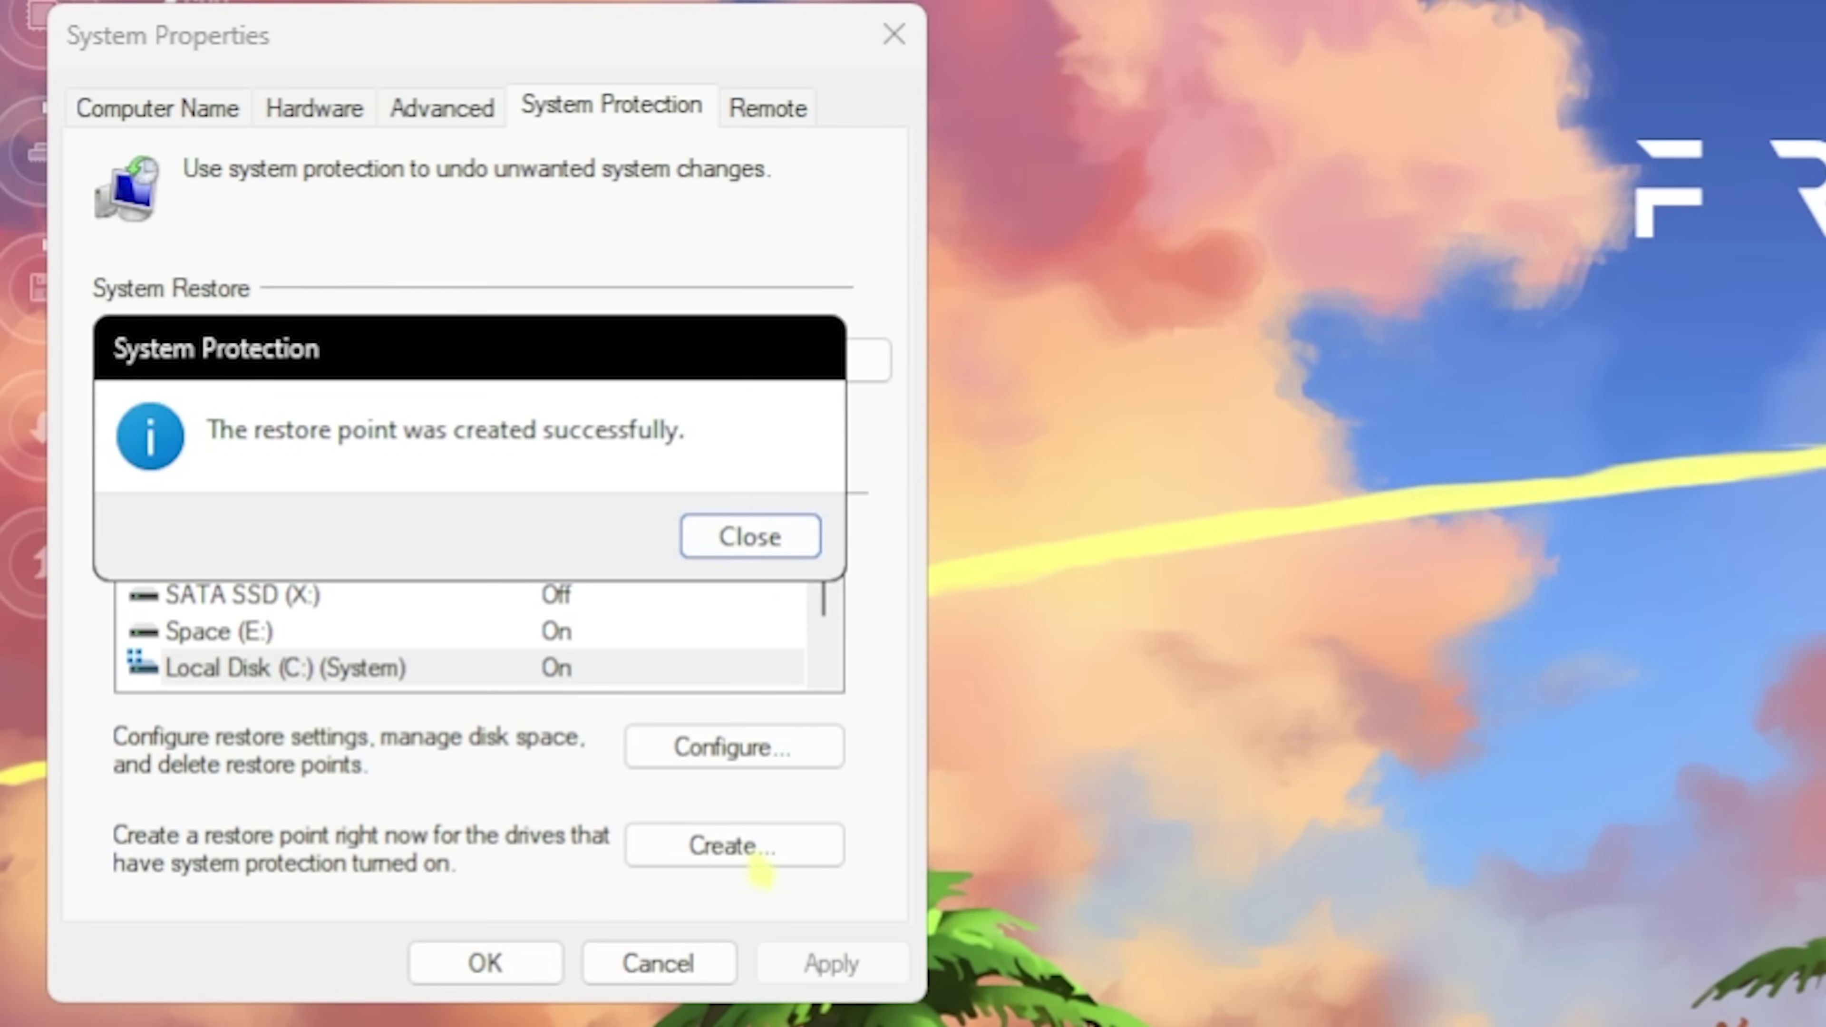
left_click(750, 536)
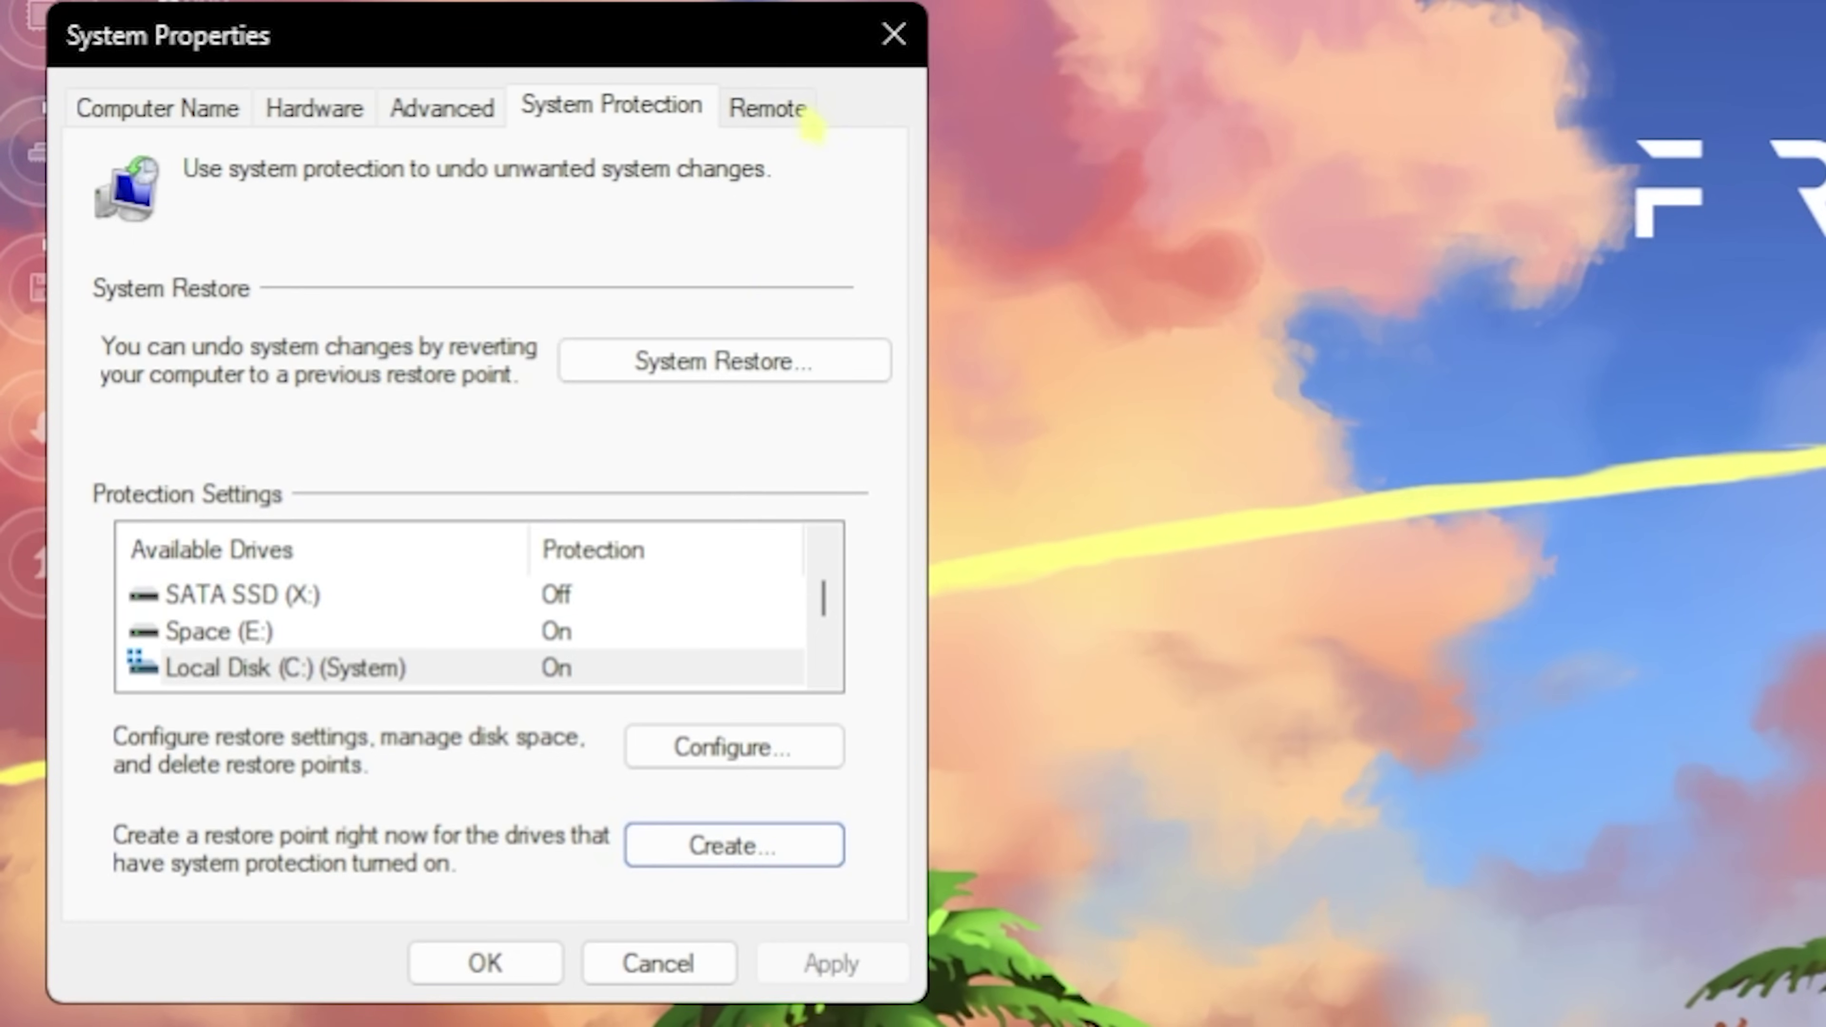
left_click(893, 34)
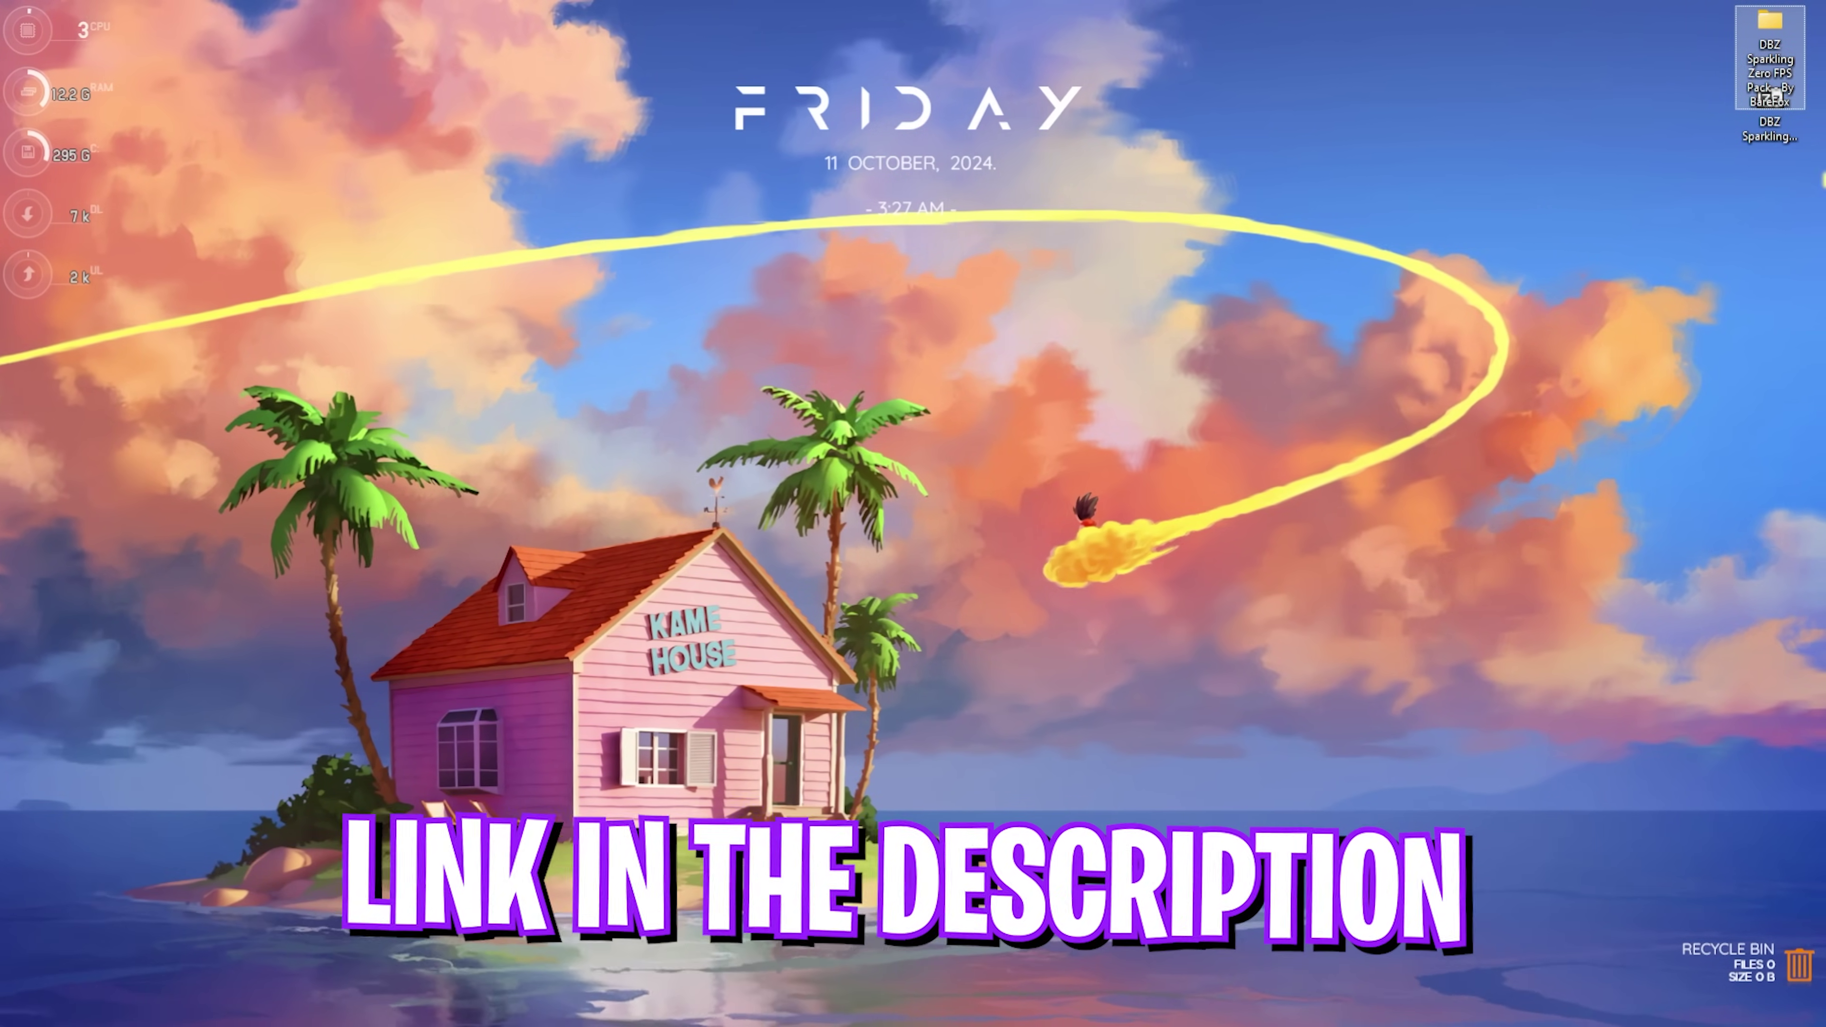
Open the FPS pack's 1 - CPU Priority folder and maximize the Explorer window
left_click(1321, 69)
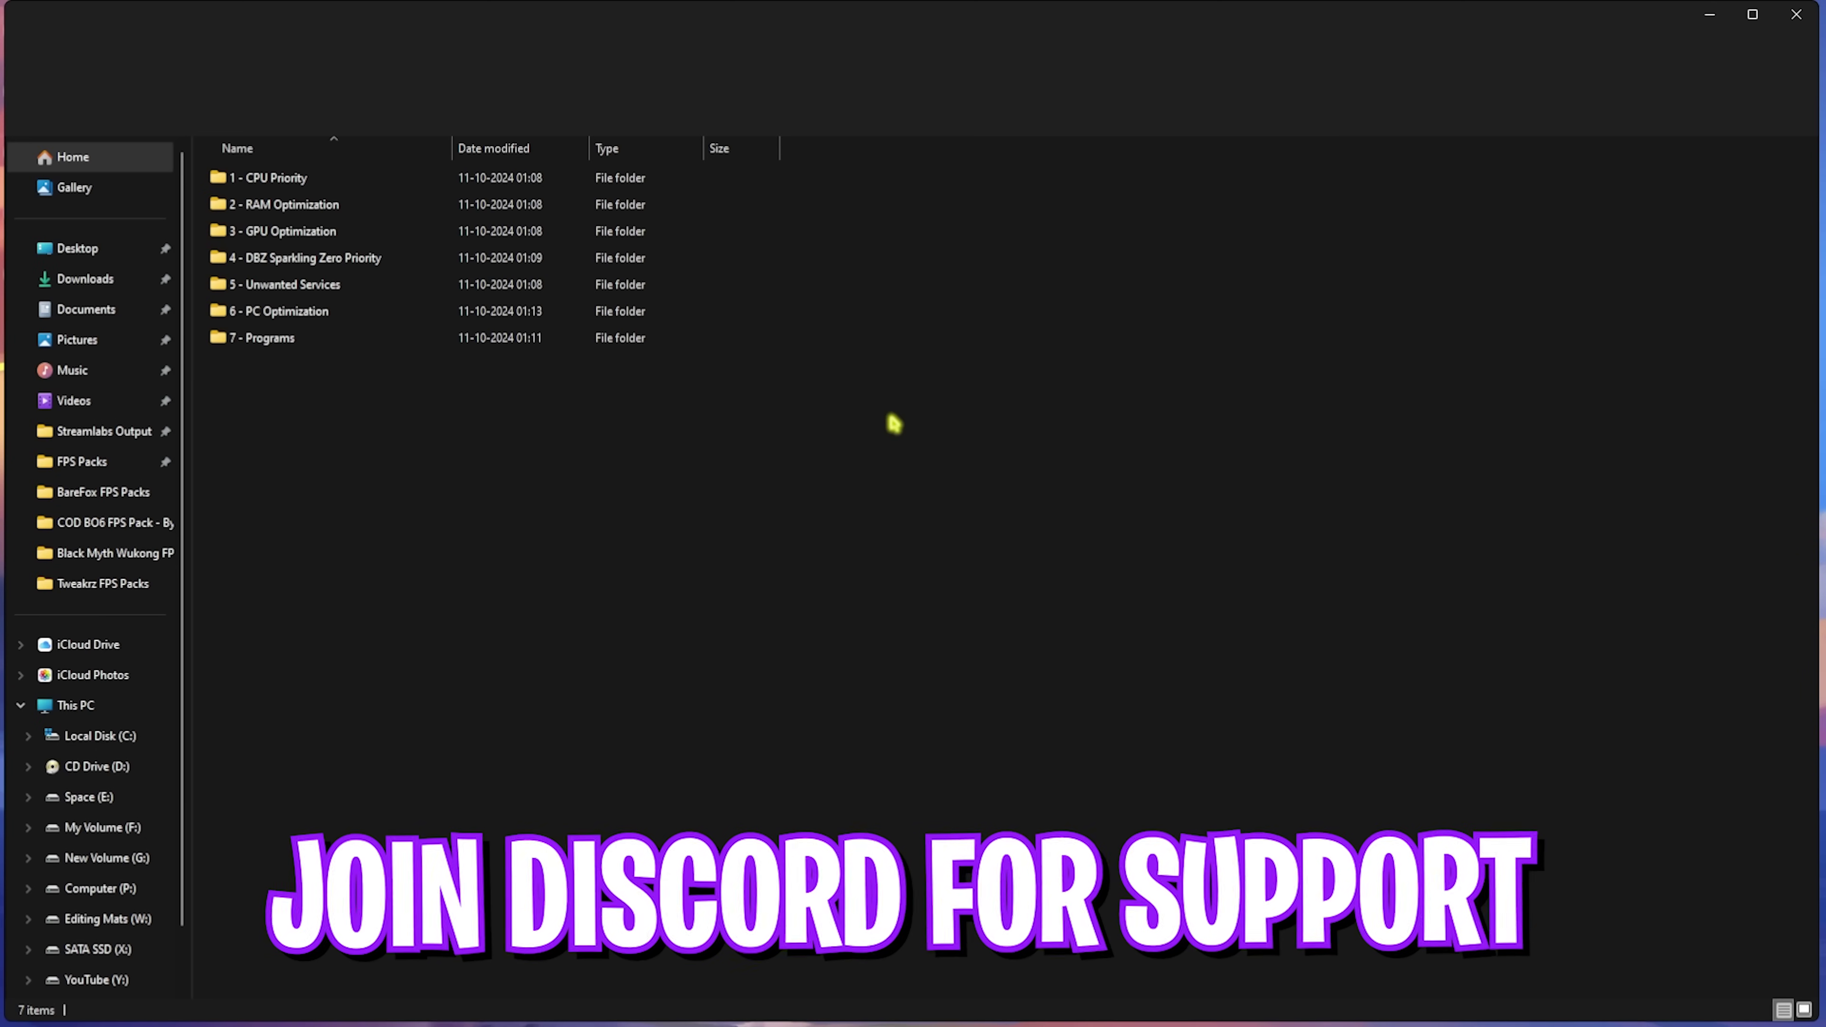
left_click_drag(407, 440, 342, 315)
left_click_drag(302, 186, 304, 184)
left_click(362, 489)
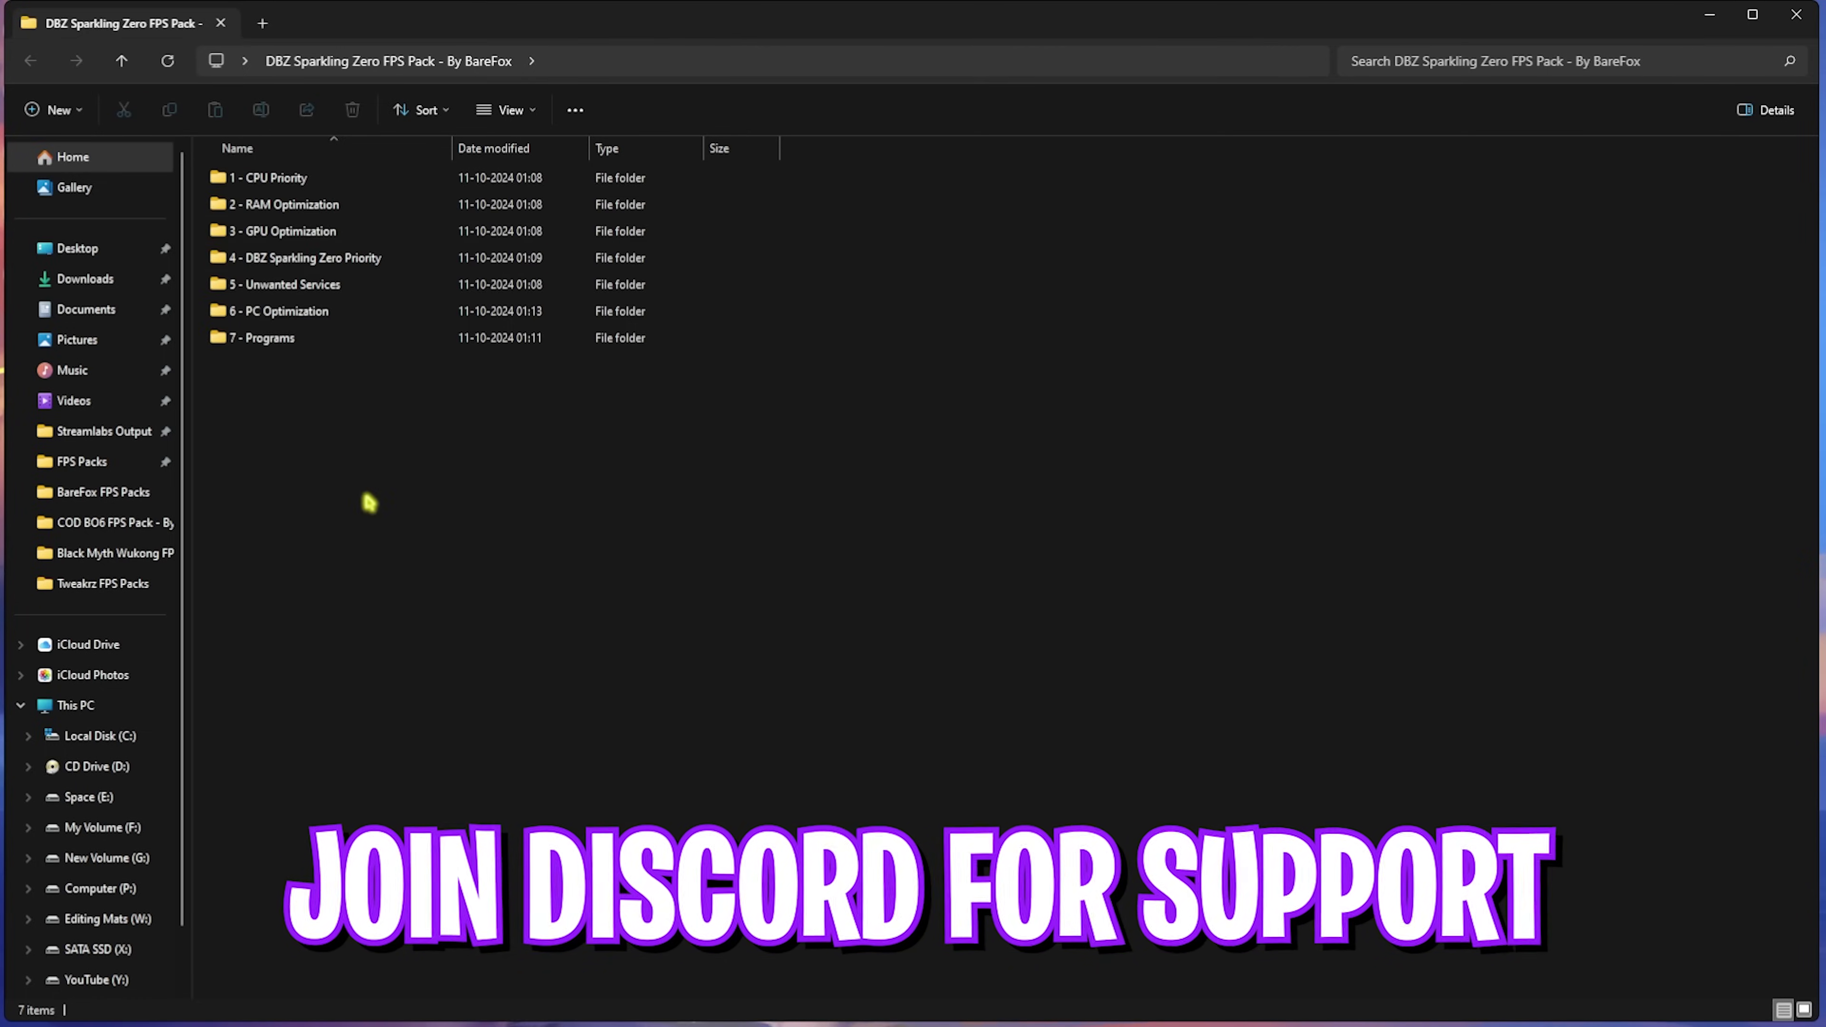
double_click(306, 179)
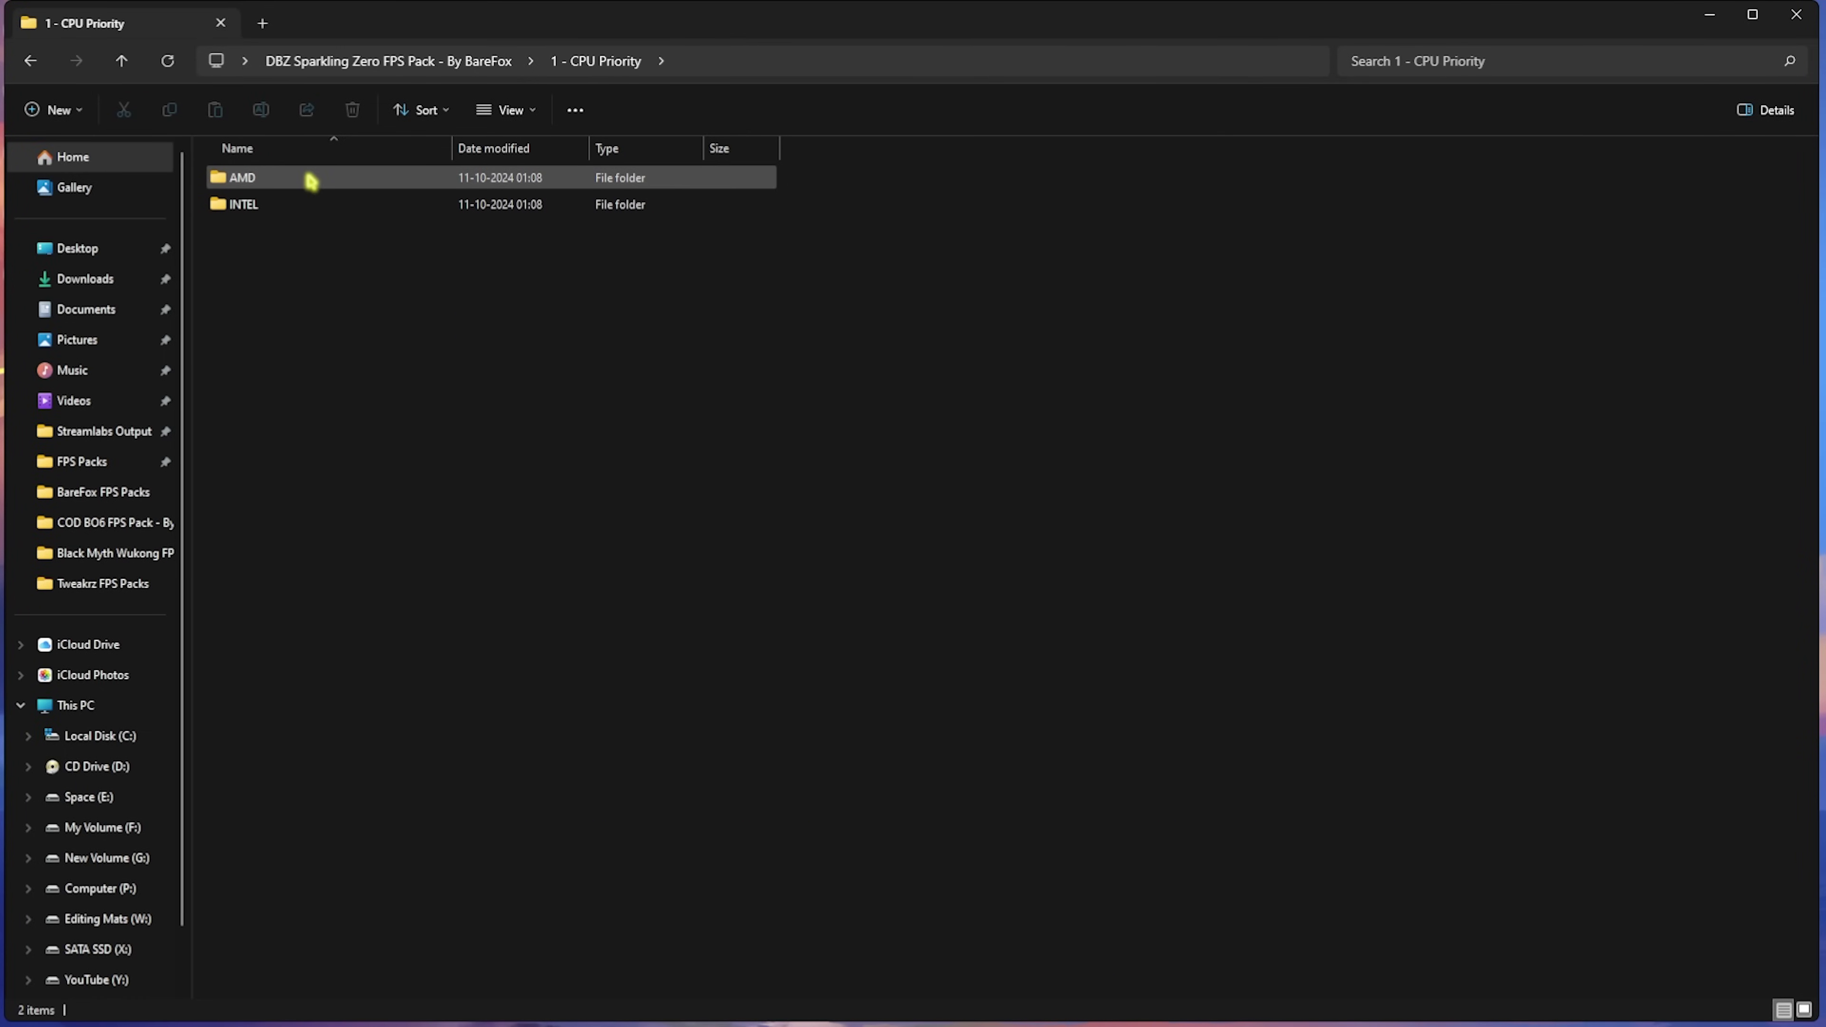
left_click(1747, 20)
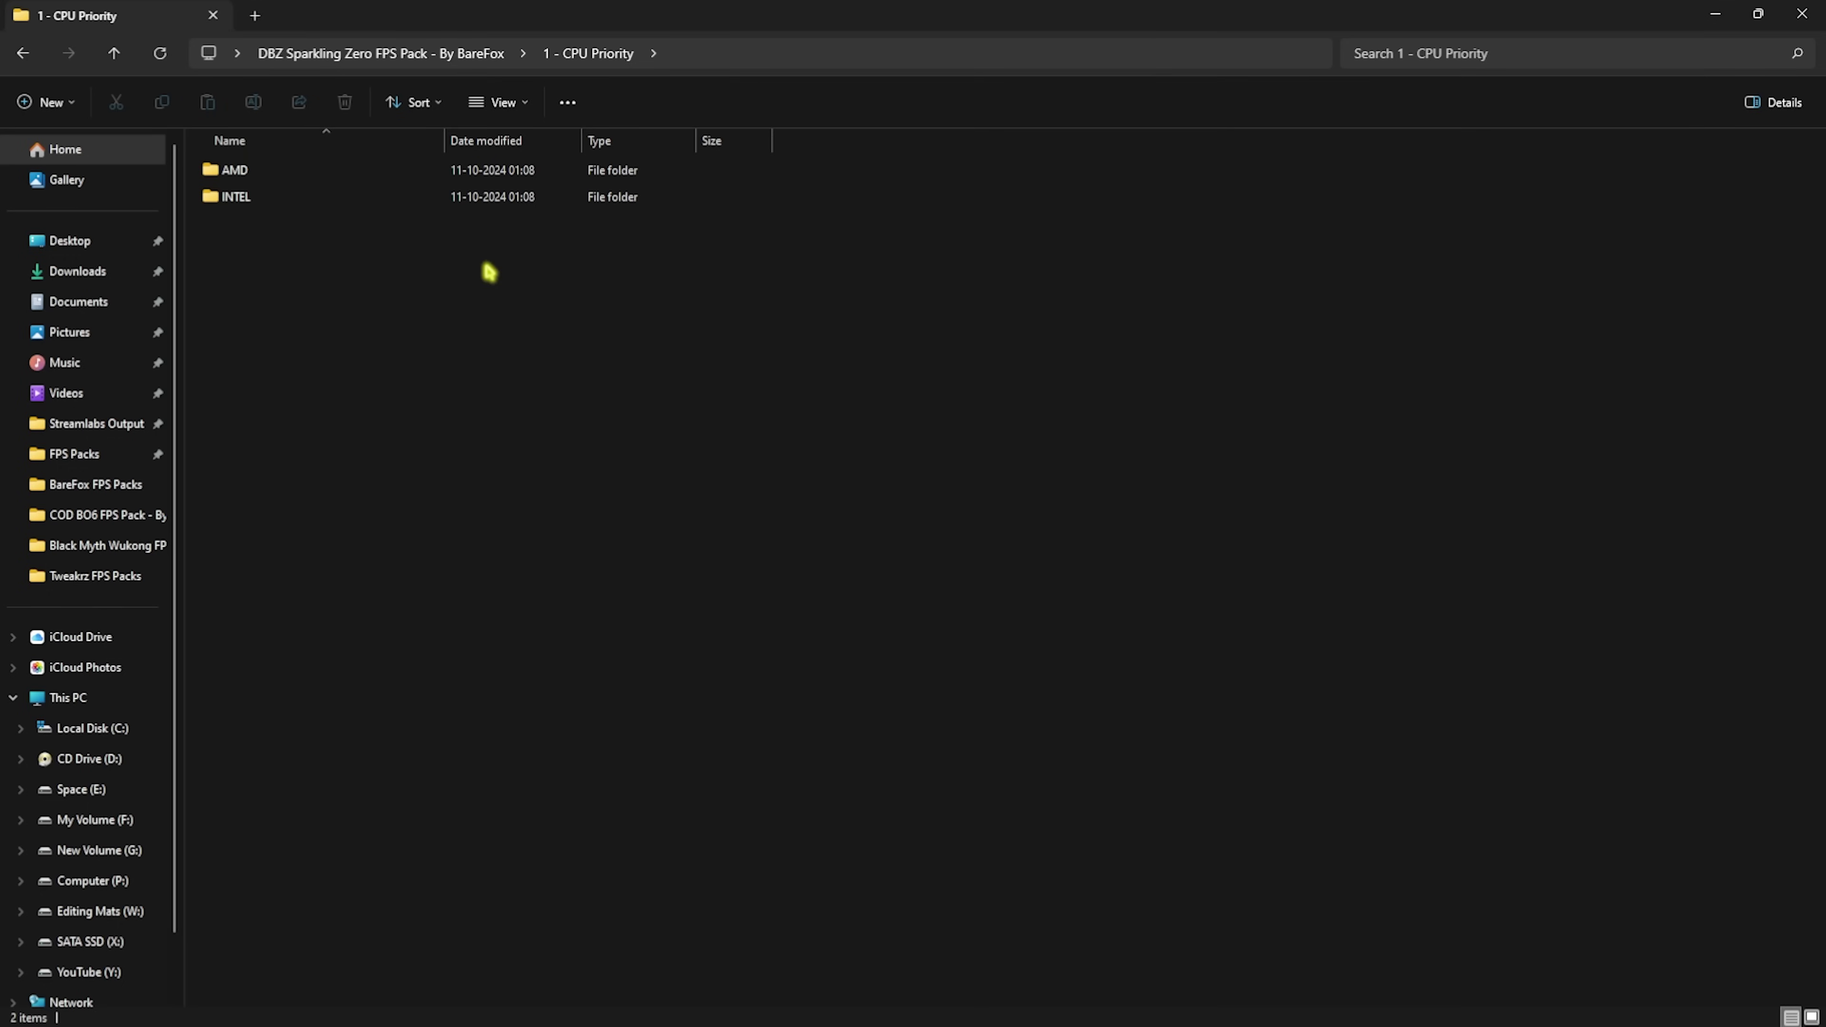
Look through the AMD and INTEL CPU Priority files, then open 2 - RAM Optimization
double_click(273, 177)
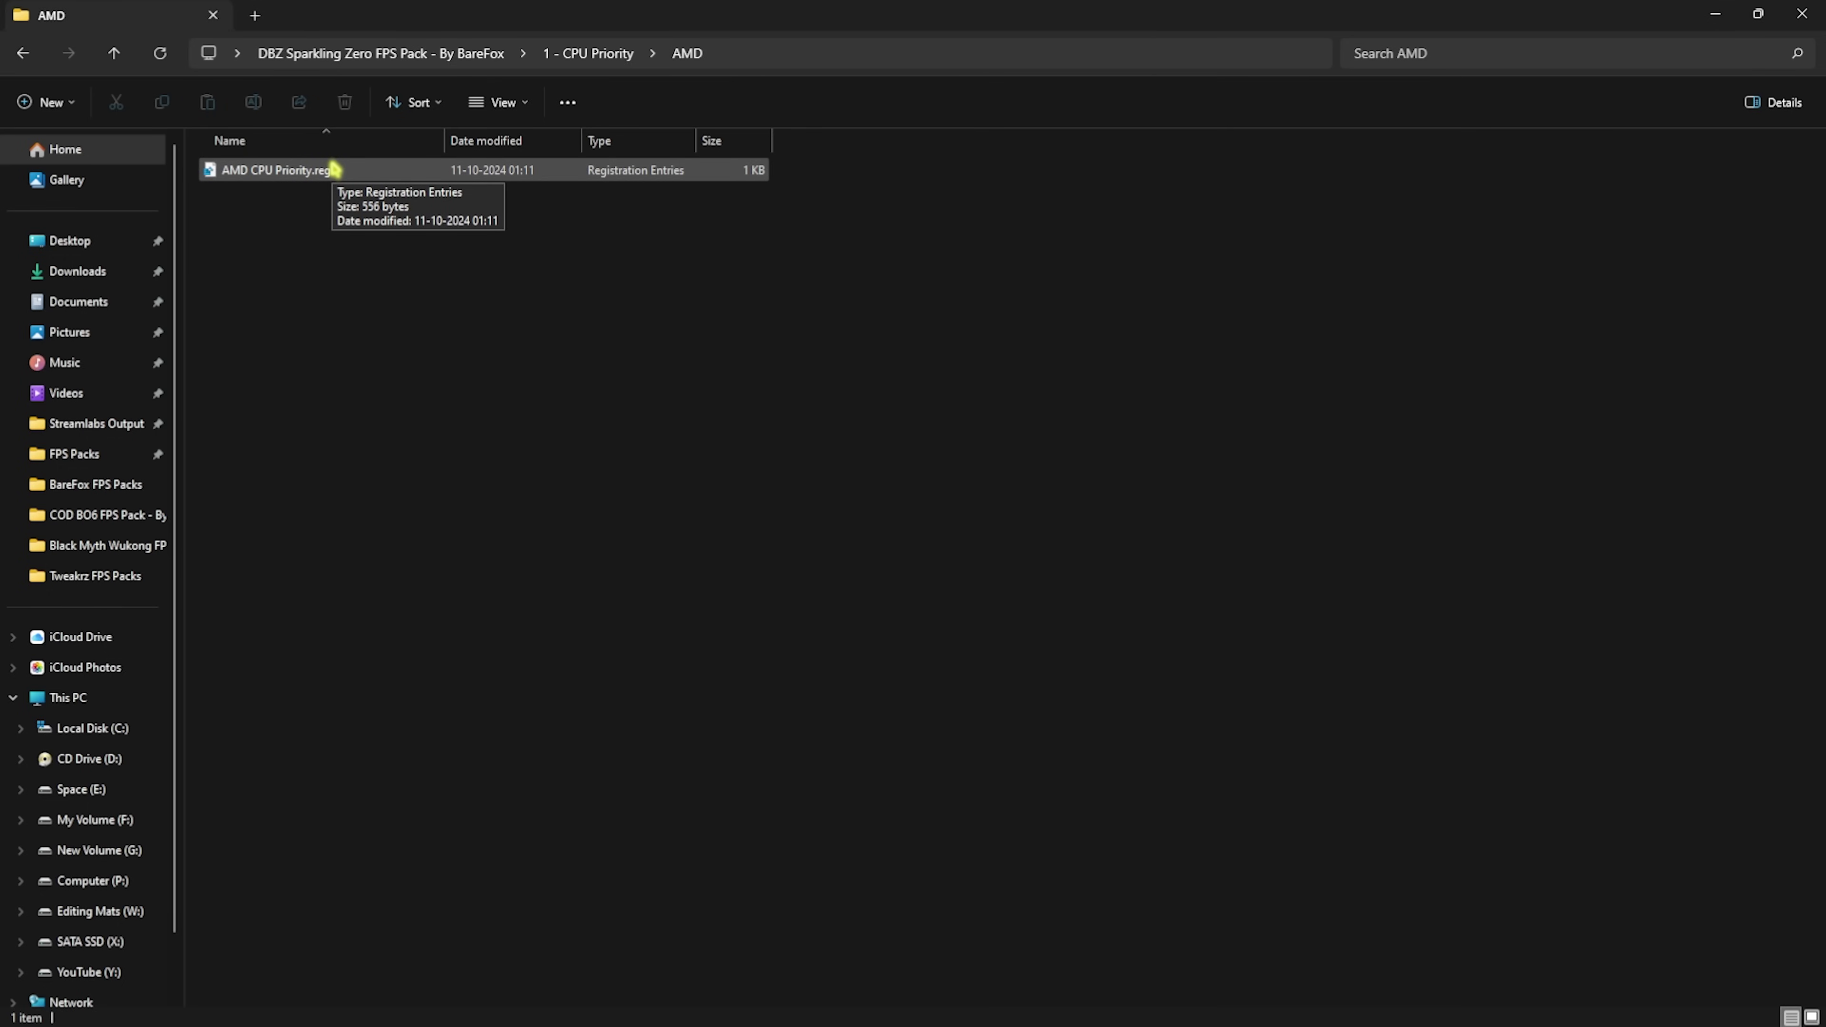
left_click(568, 54)
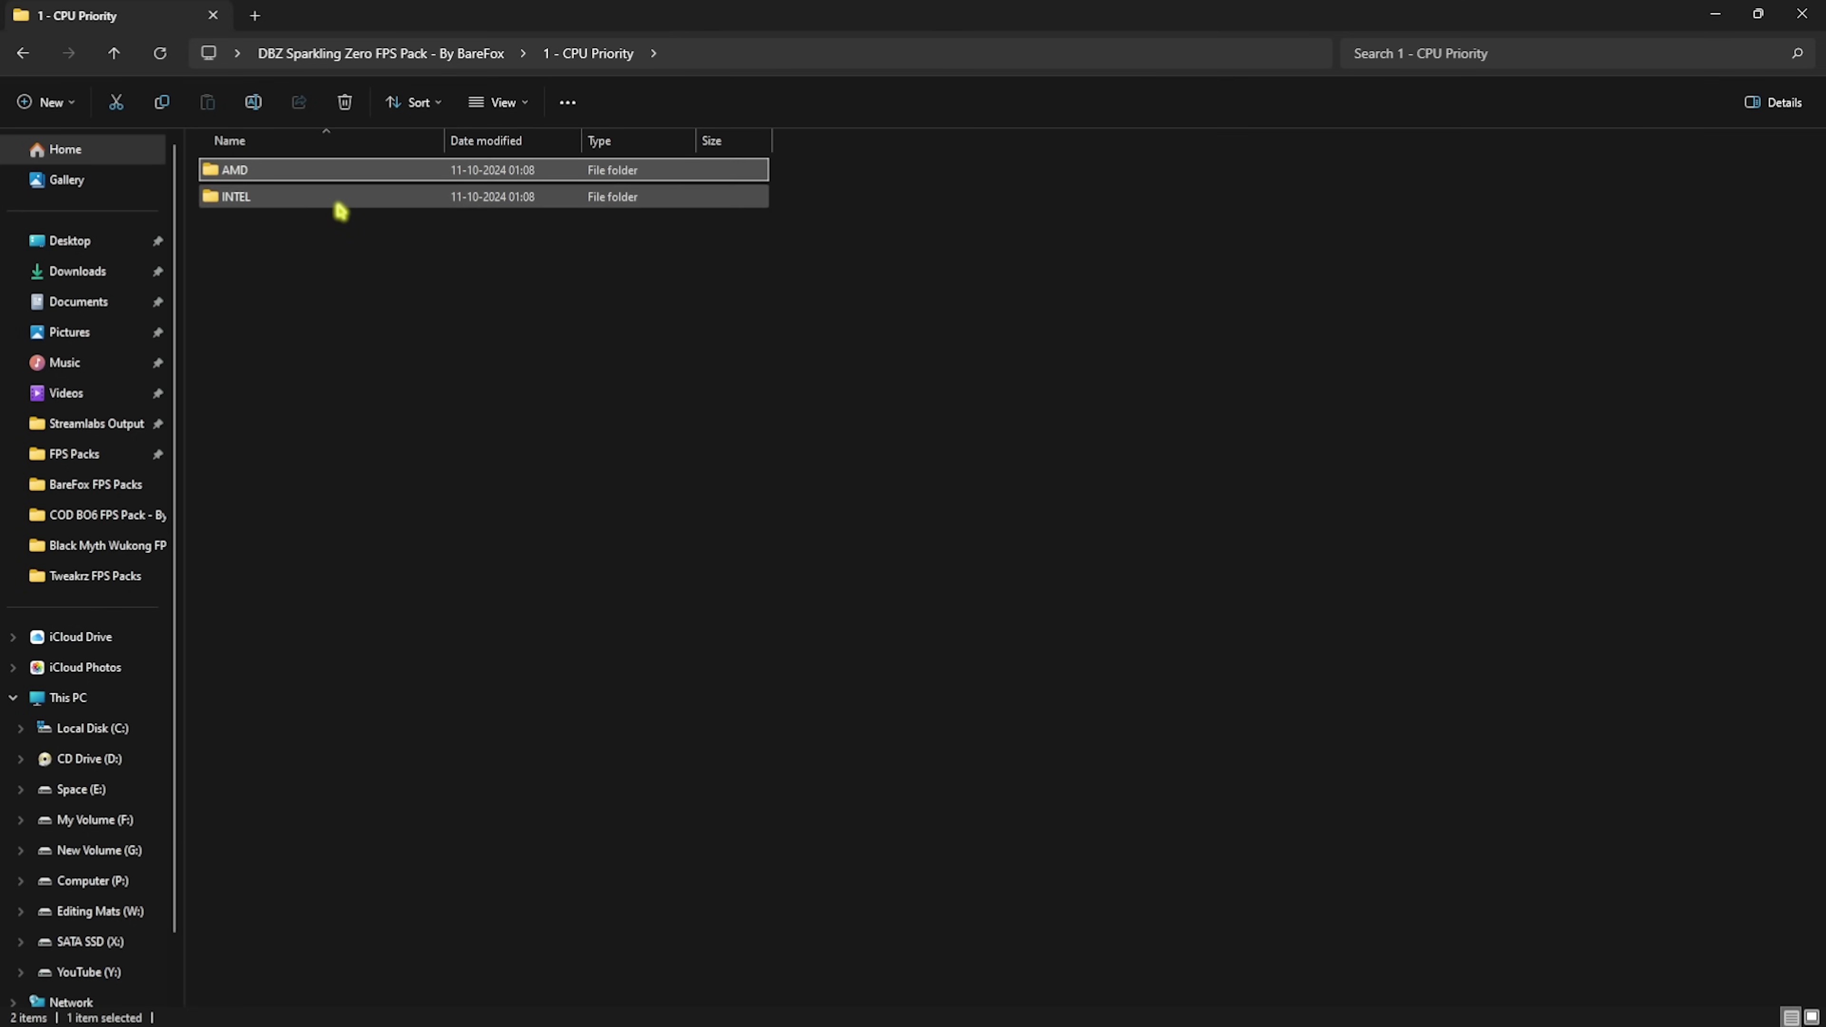
double_click(335, 196)
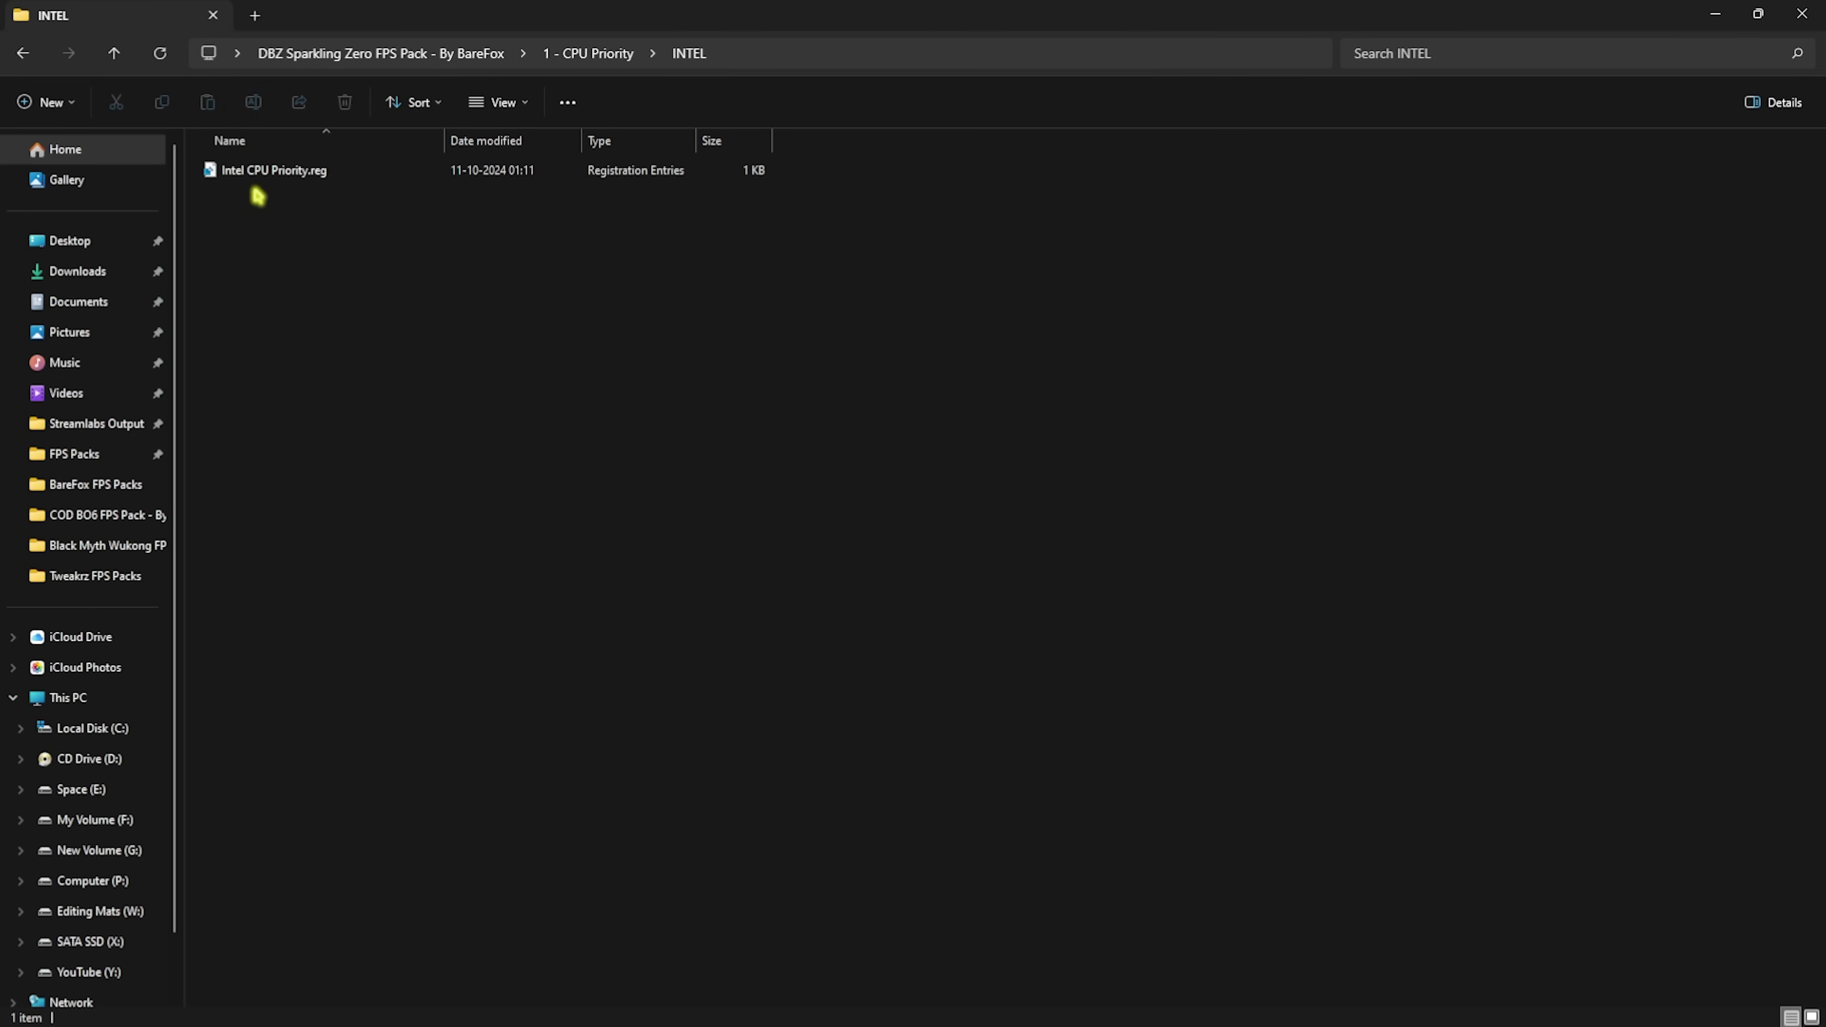
left_click(460, 53)
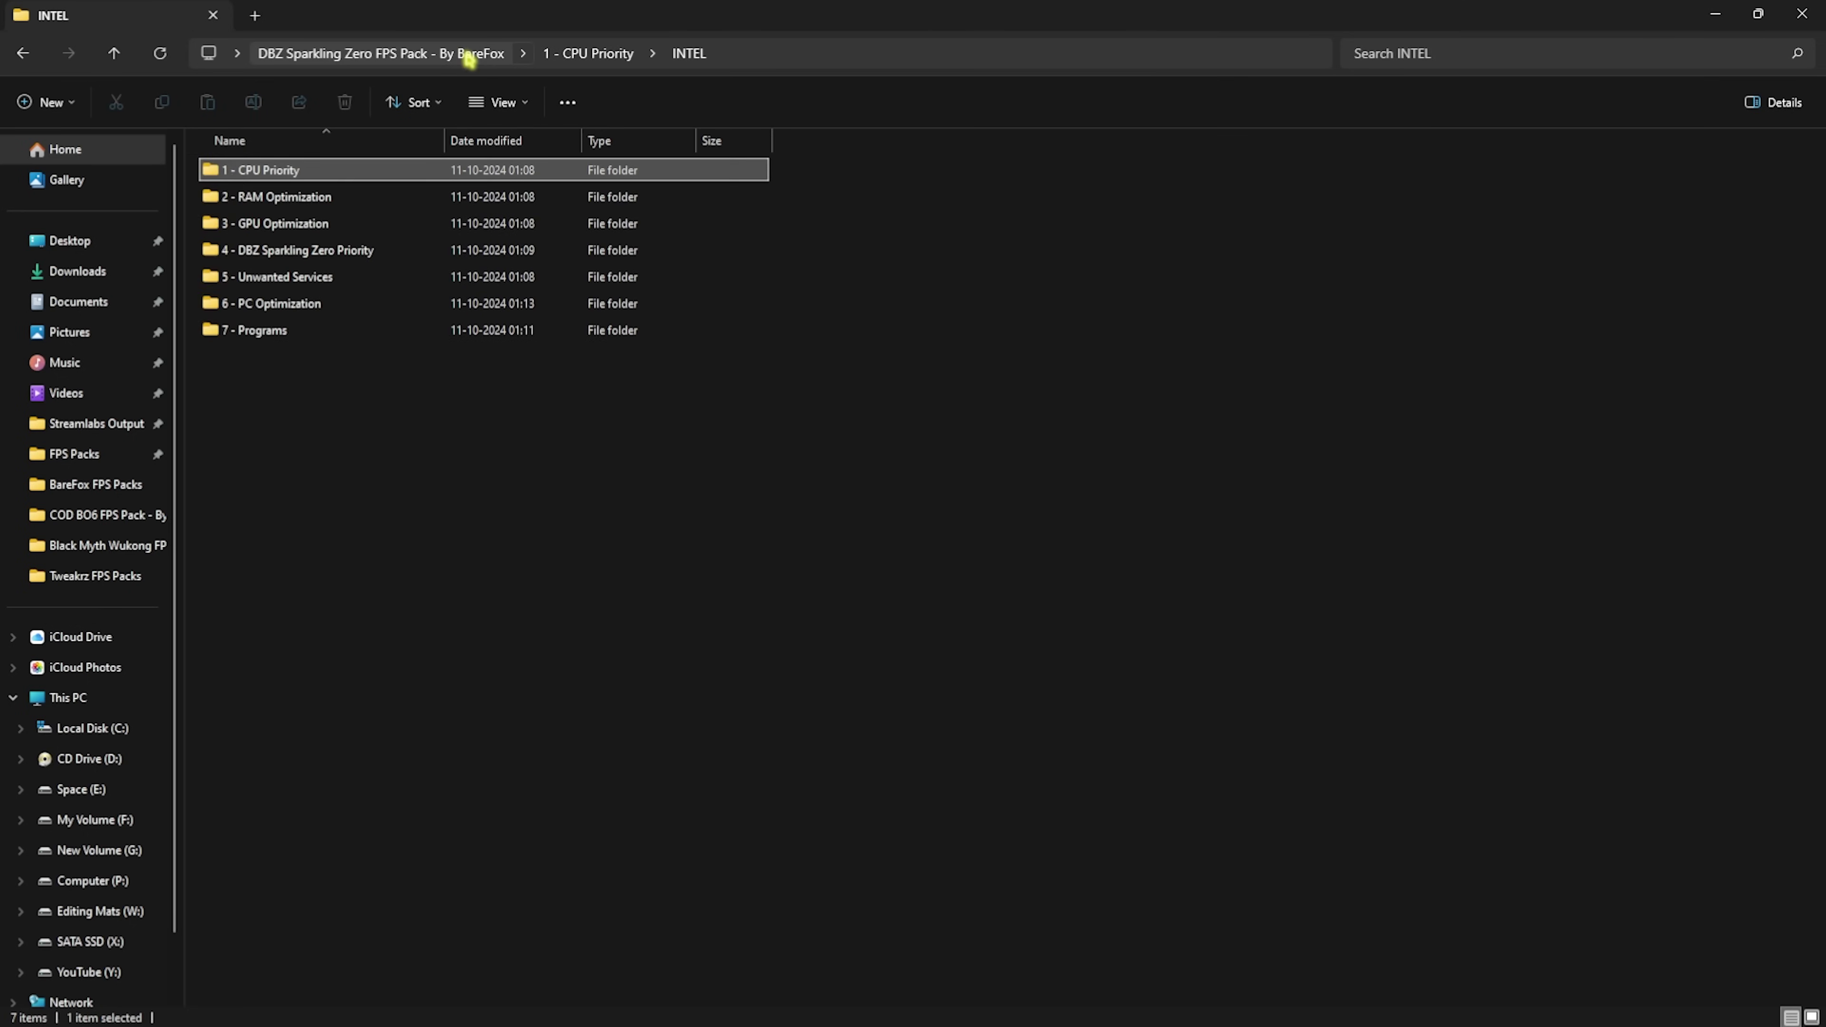
double_click(266, 200)
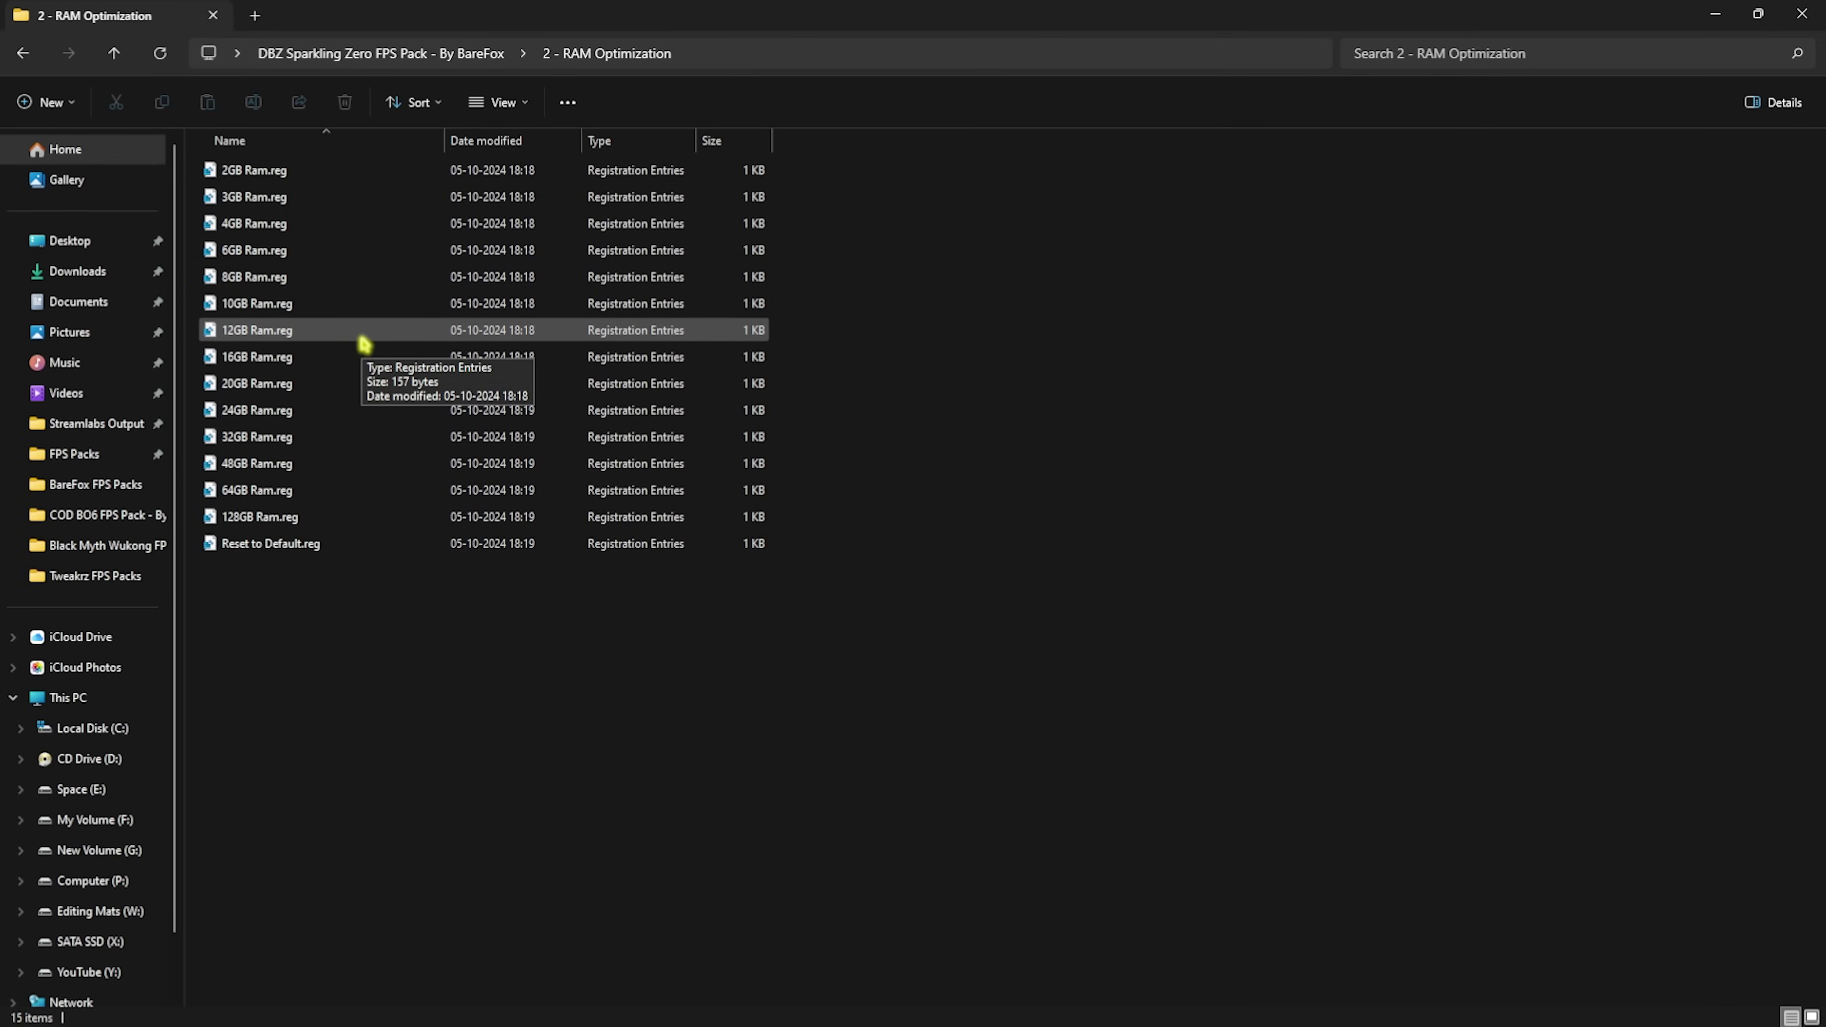
left_click(274, 443)
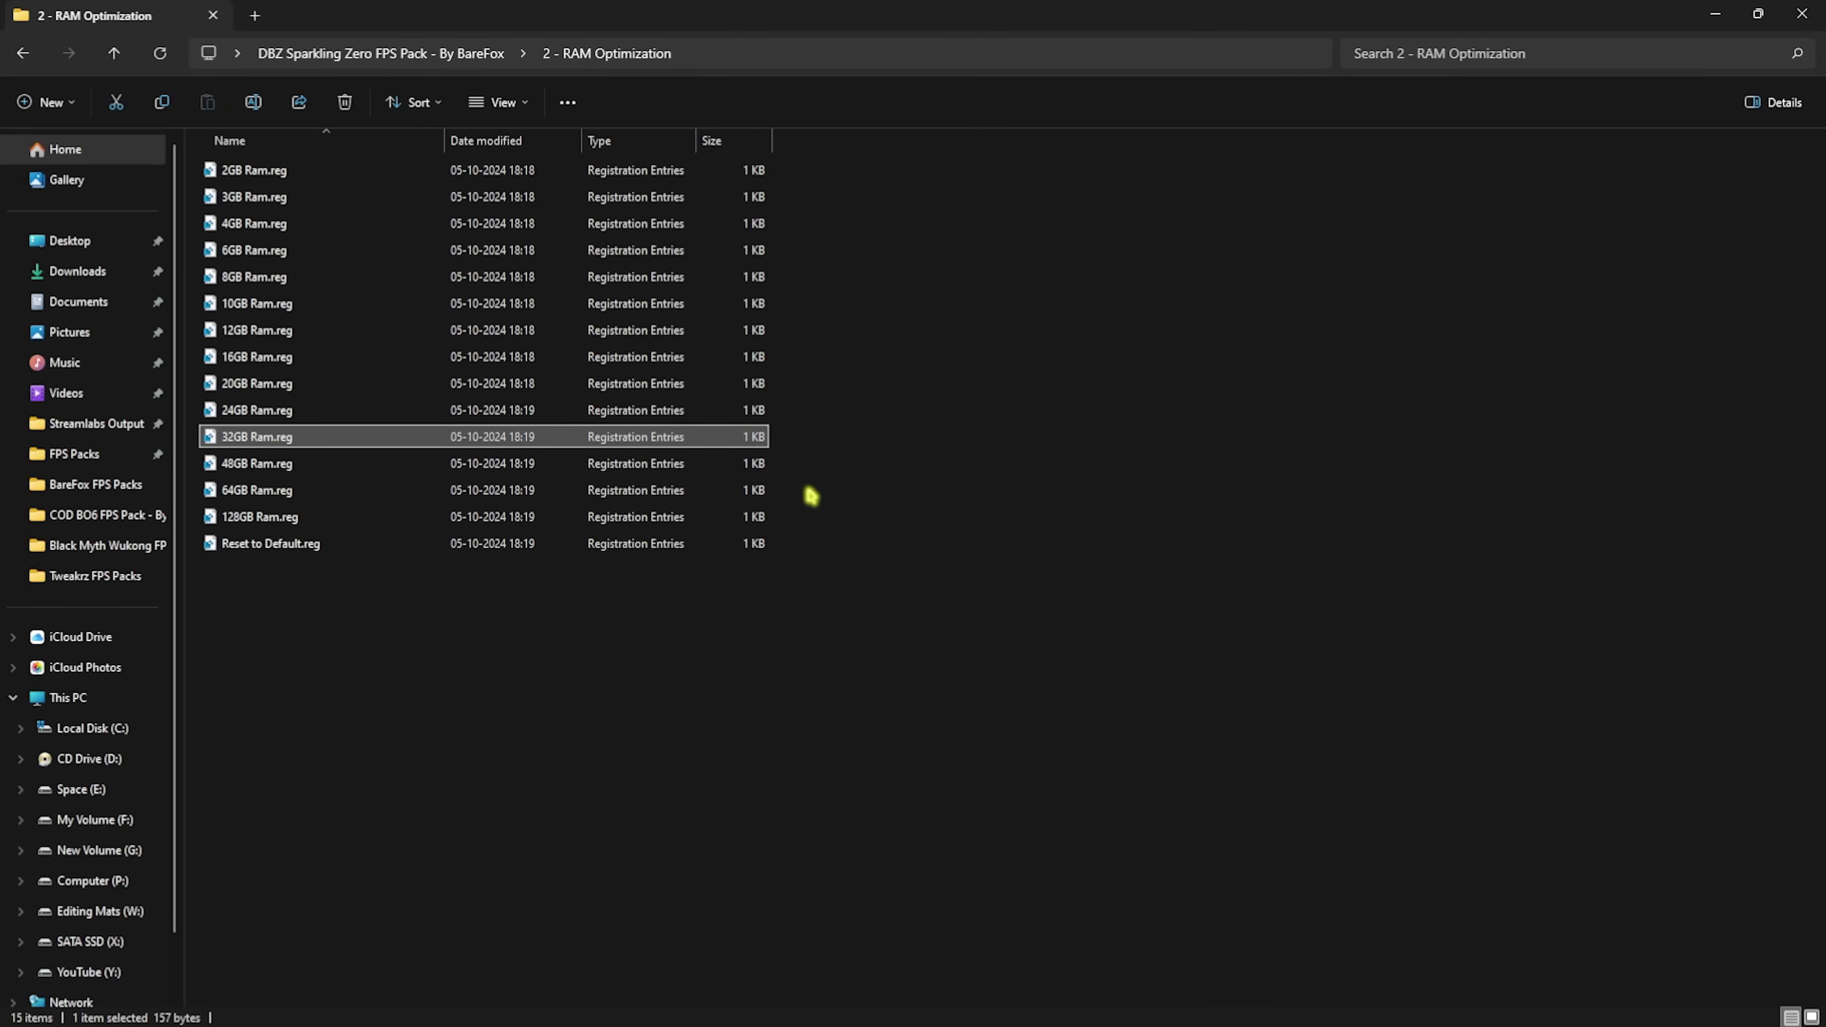
left_click_drag(805, 522, 762, 171)
left_click(886, 252)
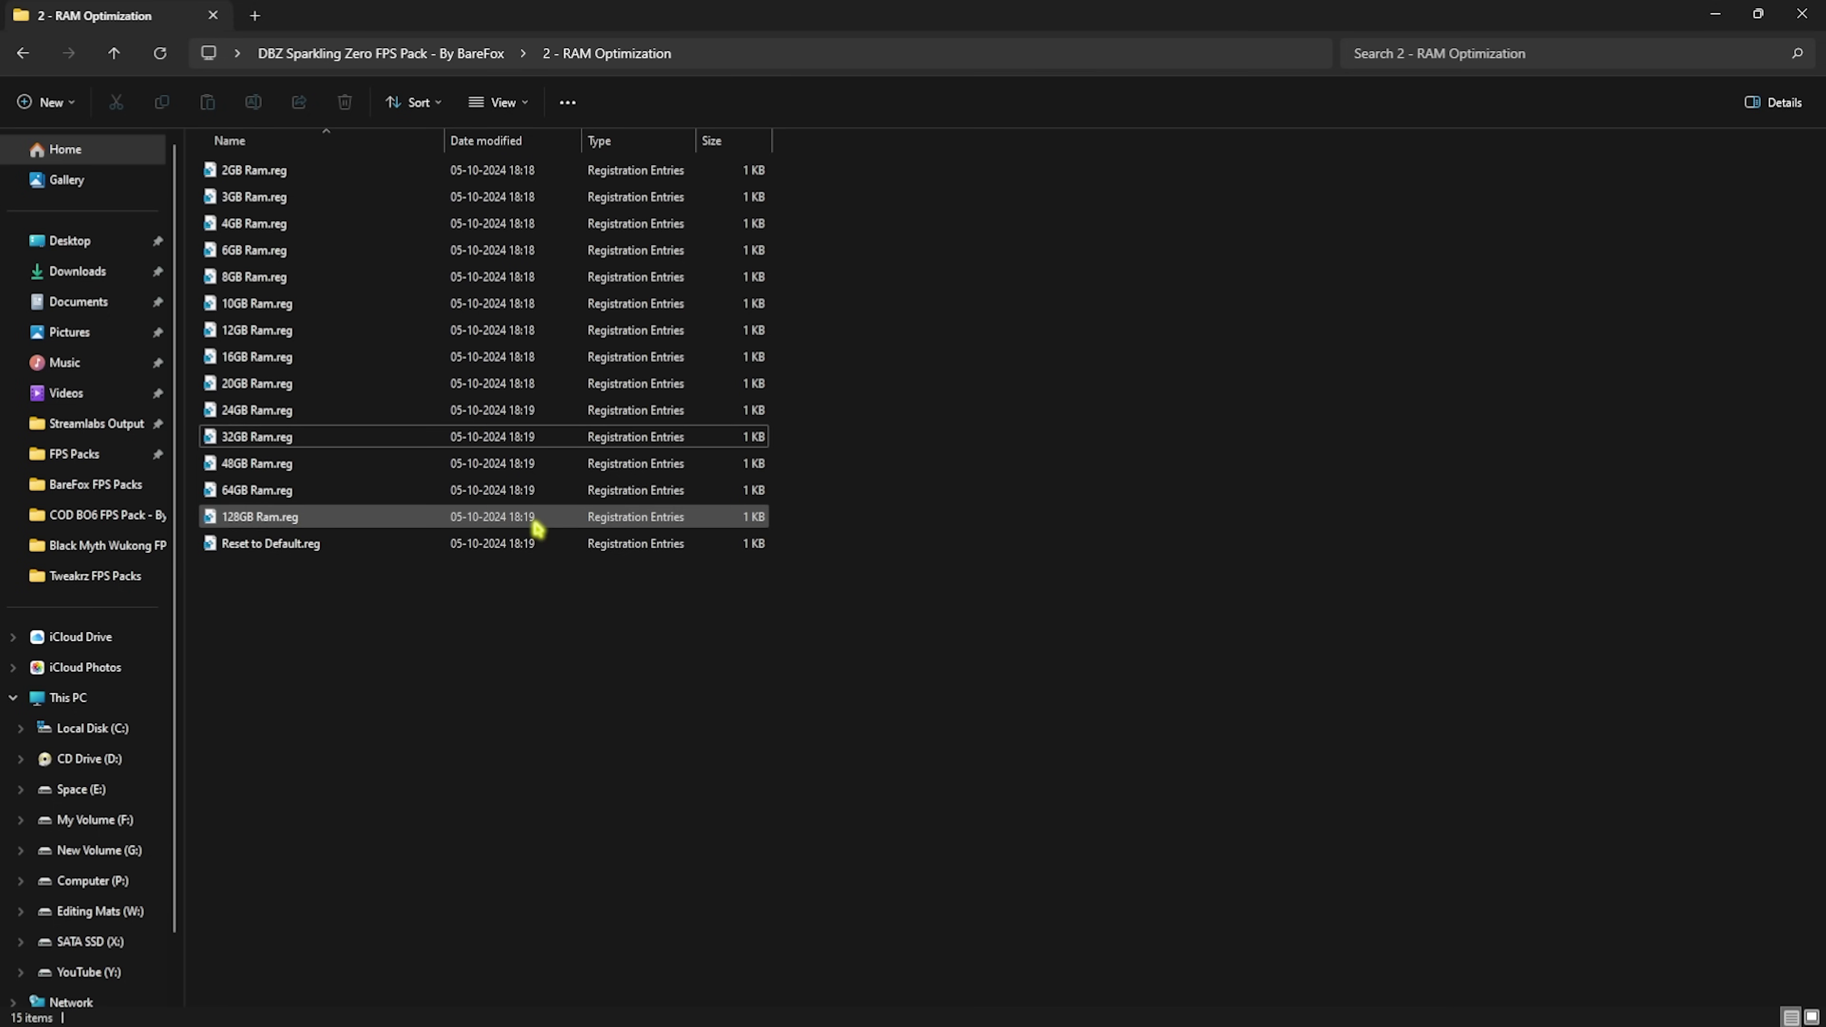
left_click(214, 551)
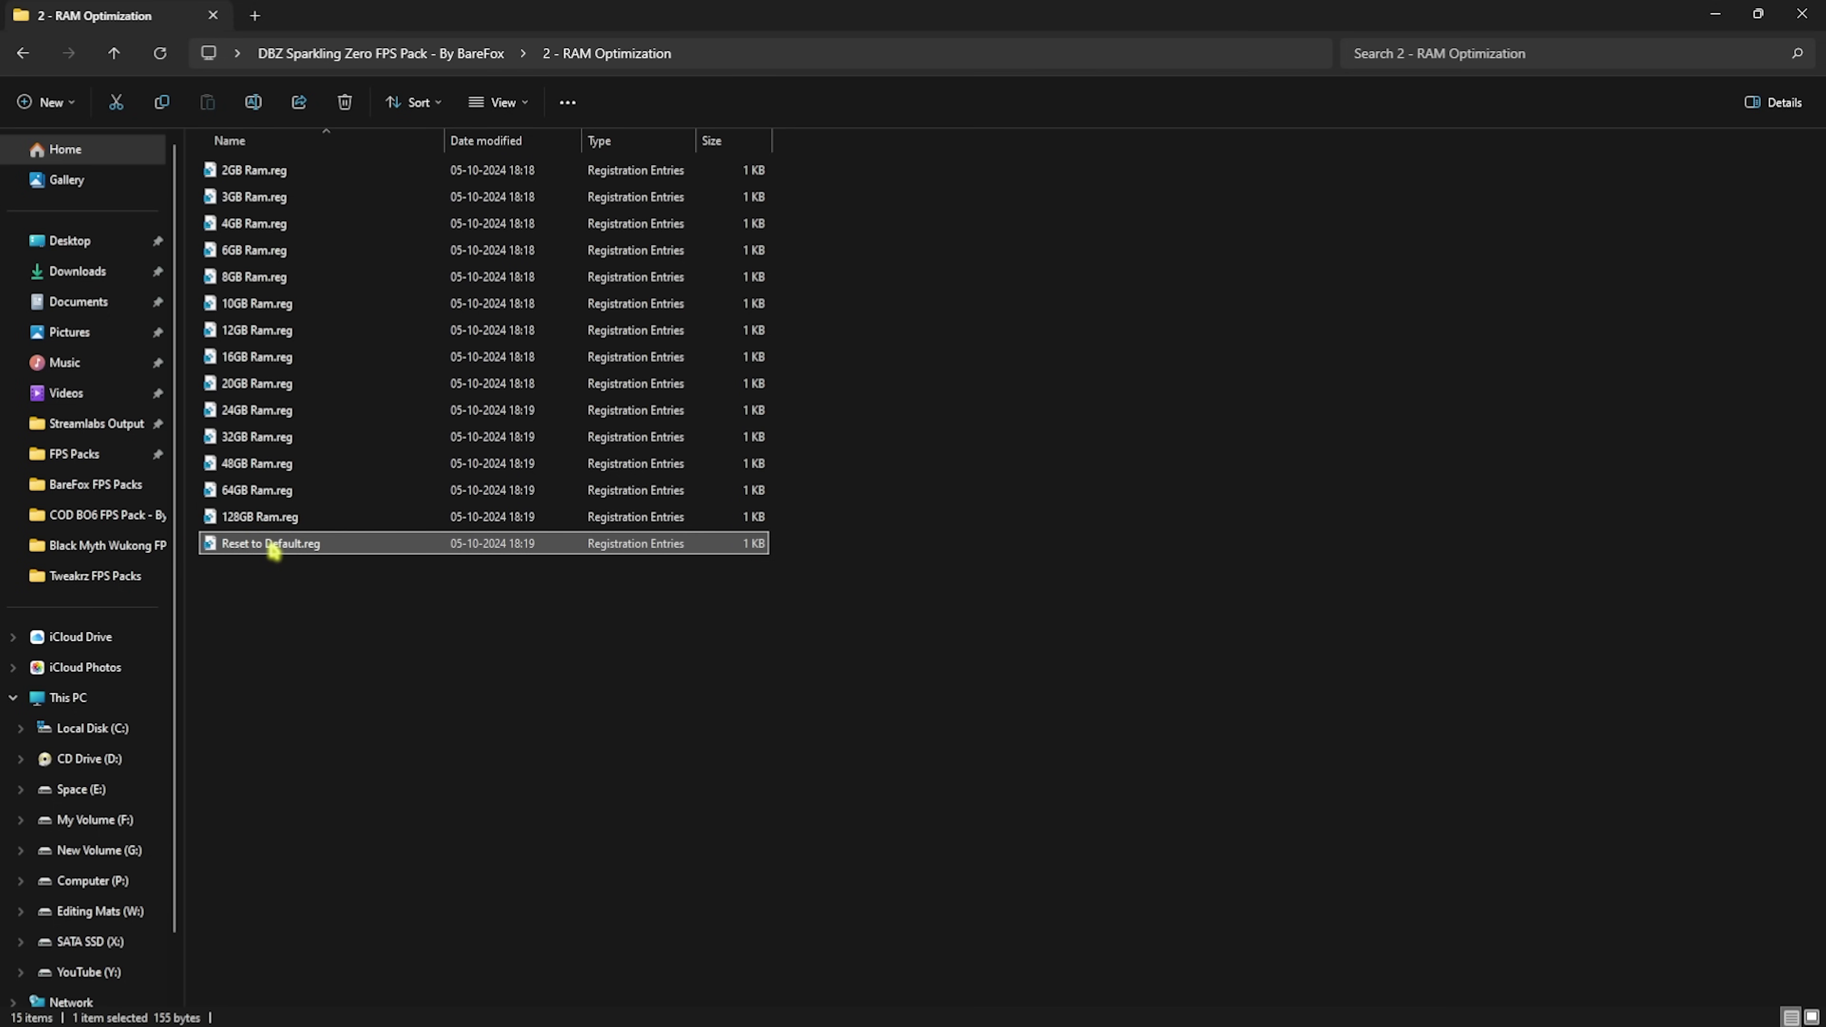
key("alt+Up")
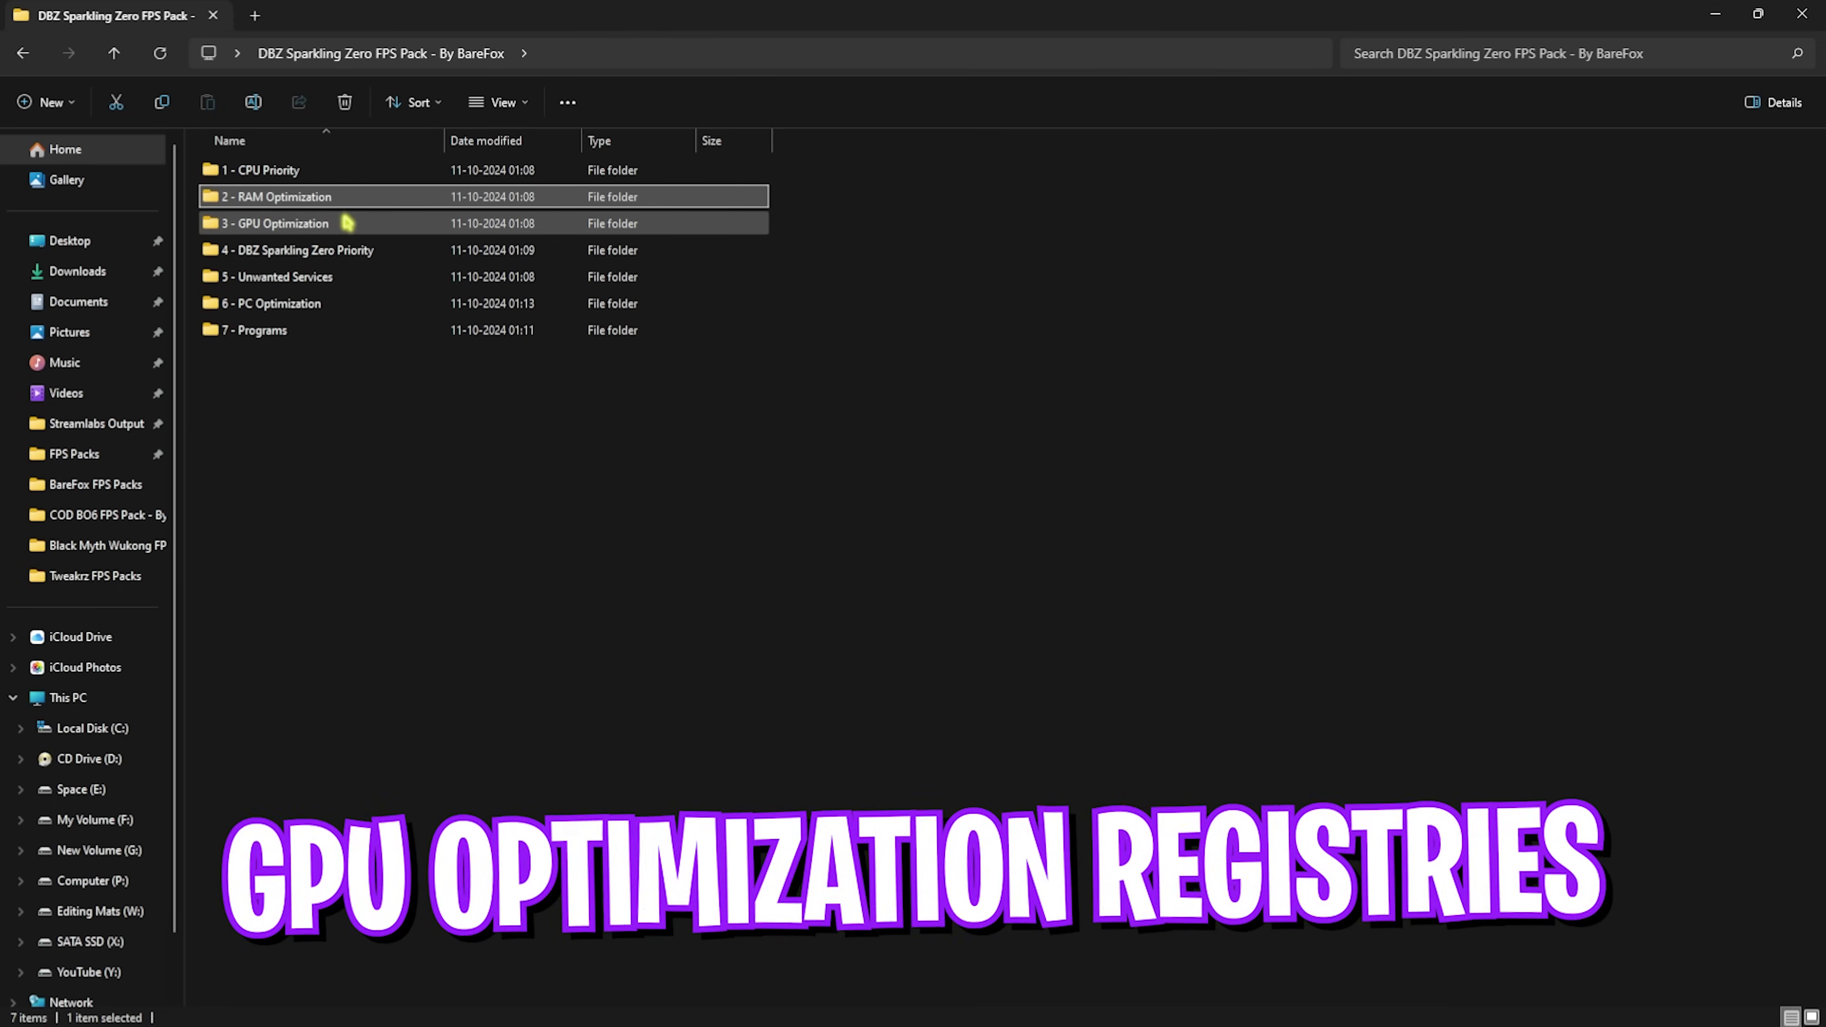
double_click(347, 223)
left_click_drag(322, 241, 286, 168)
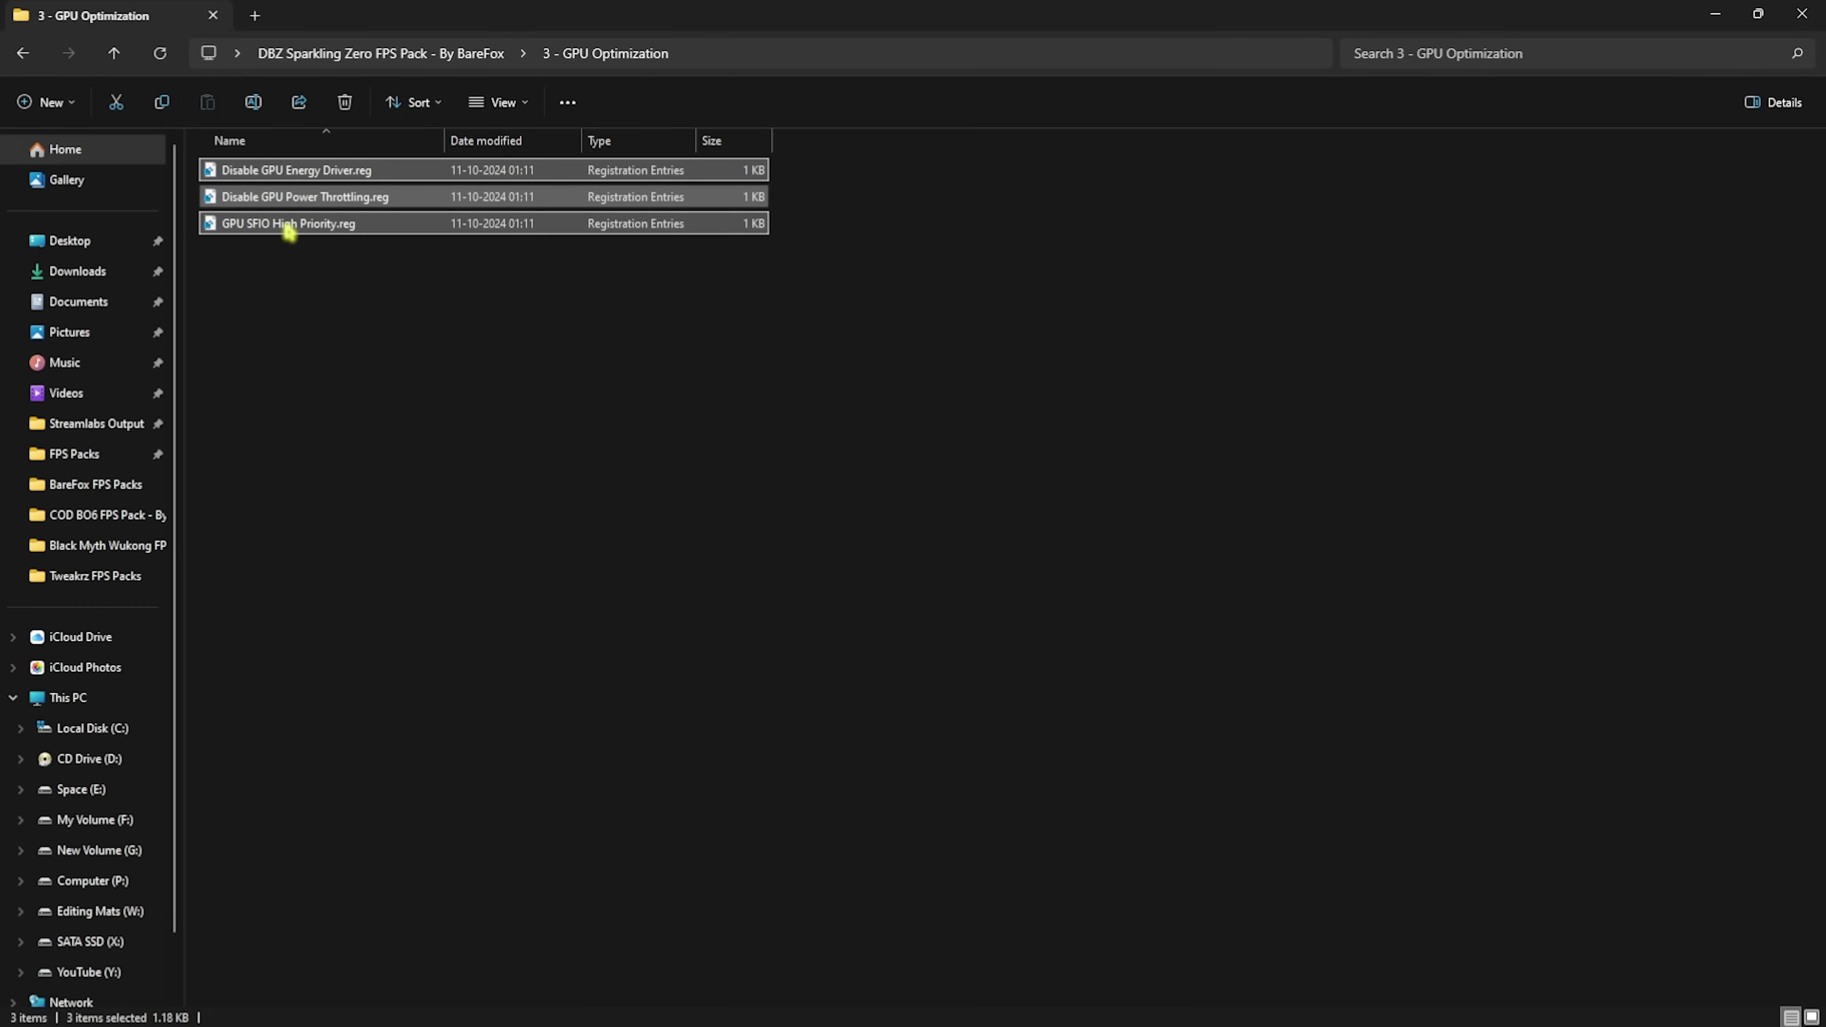
left_click_drag(503, 333, 457, 298)
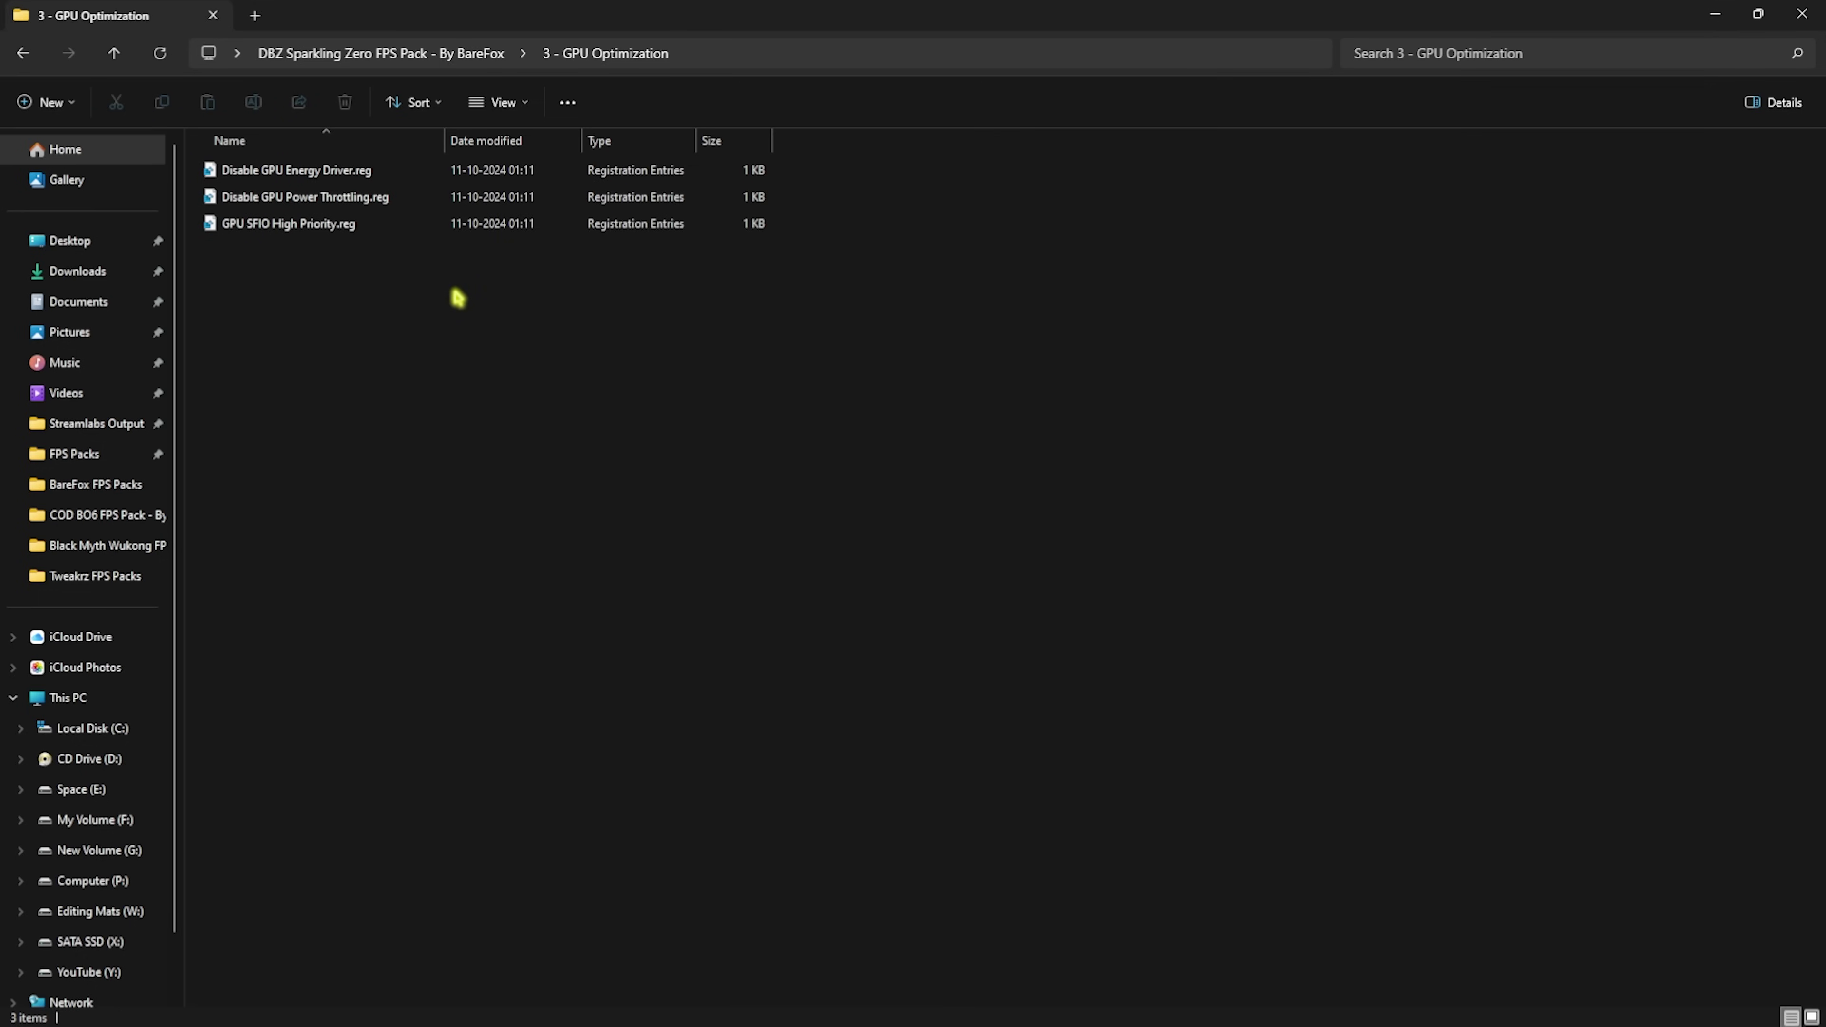
left_click(377, 53)
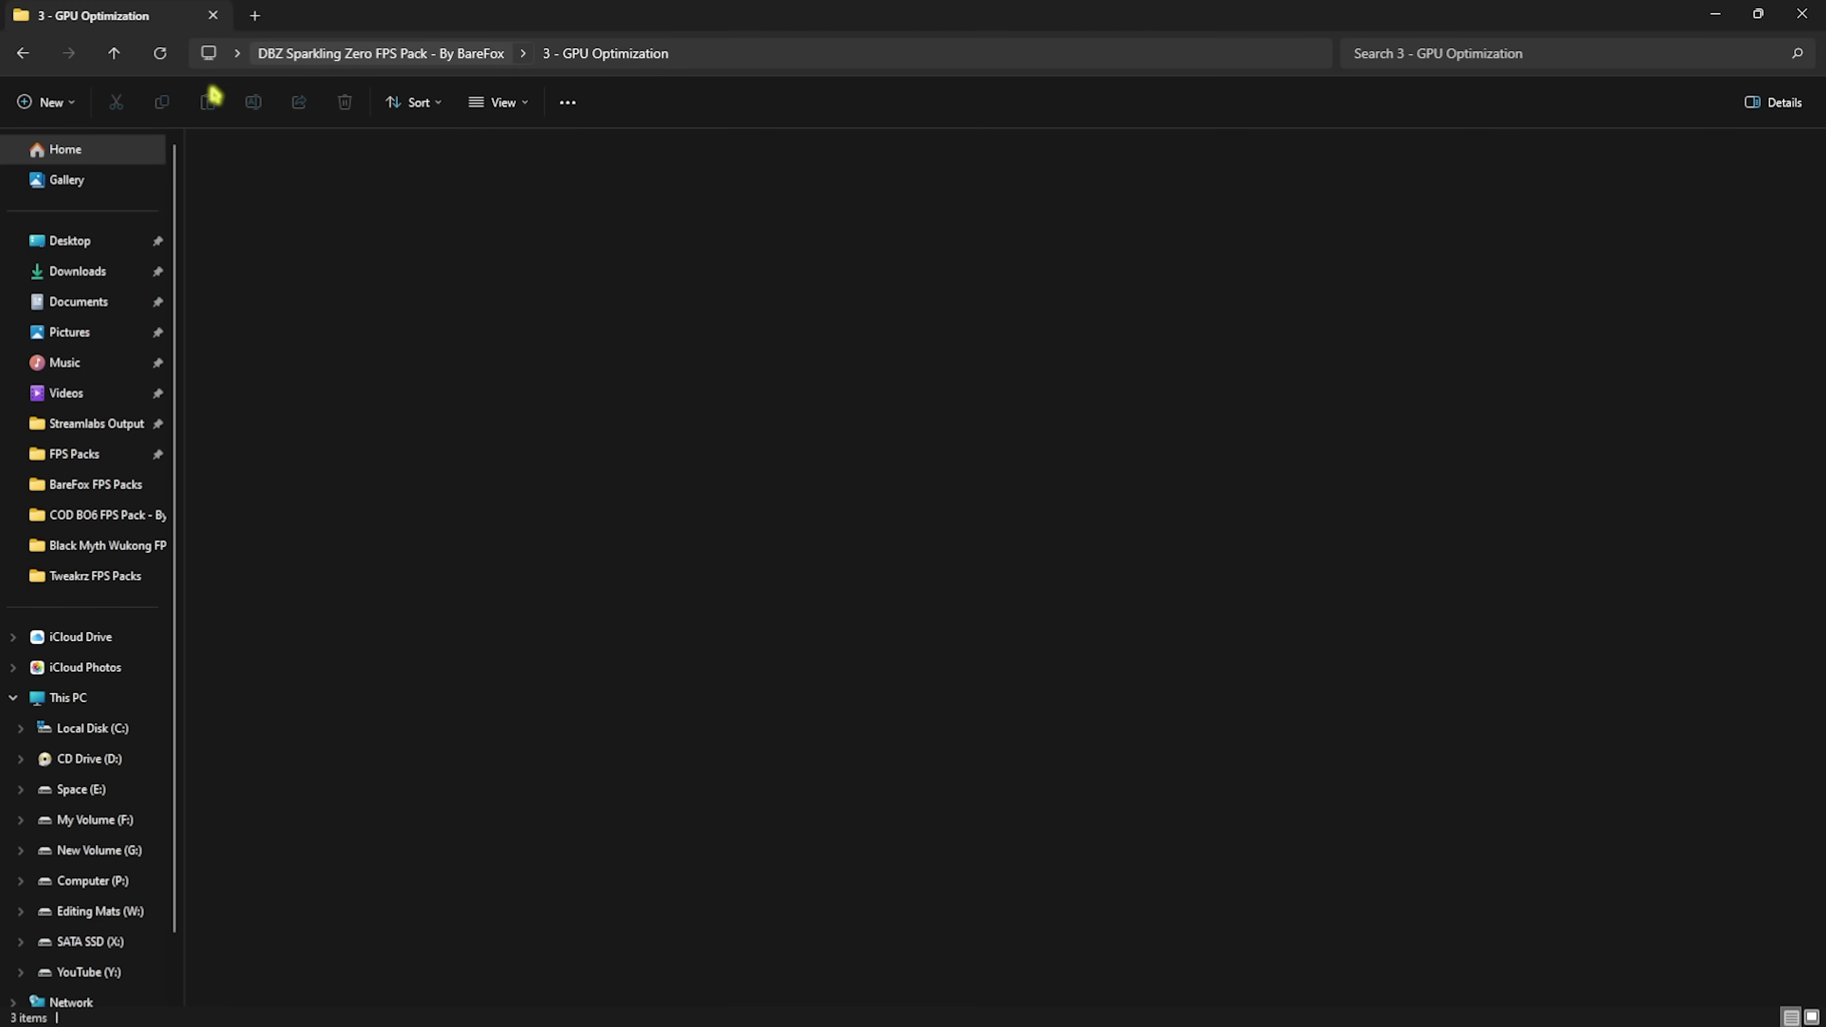
mouse_move(264, 257)
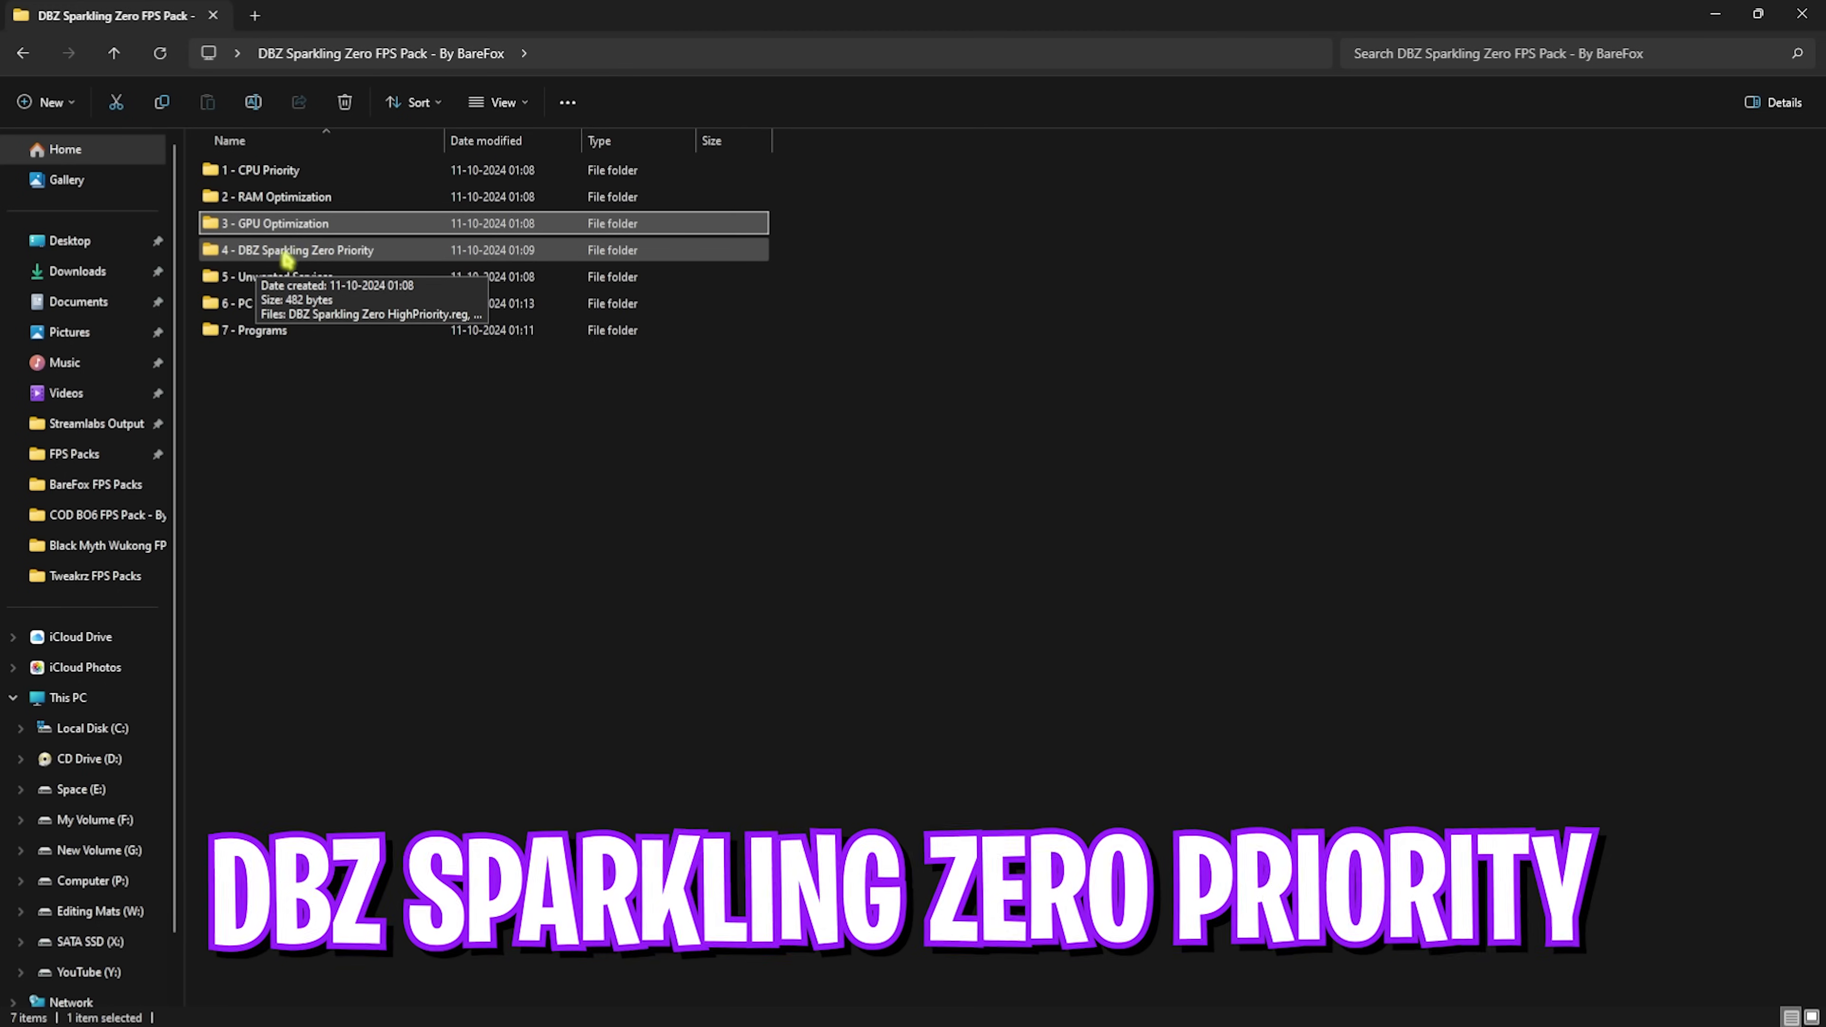
double_click(306, 251)
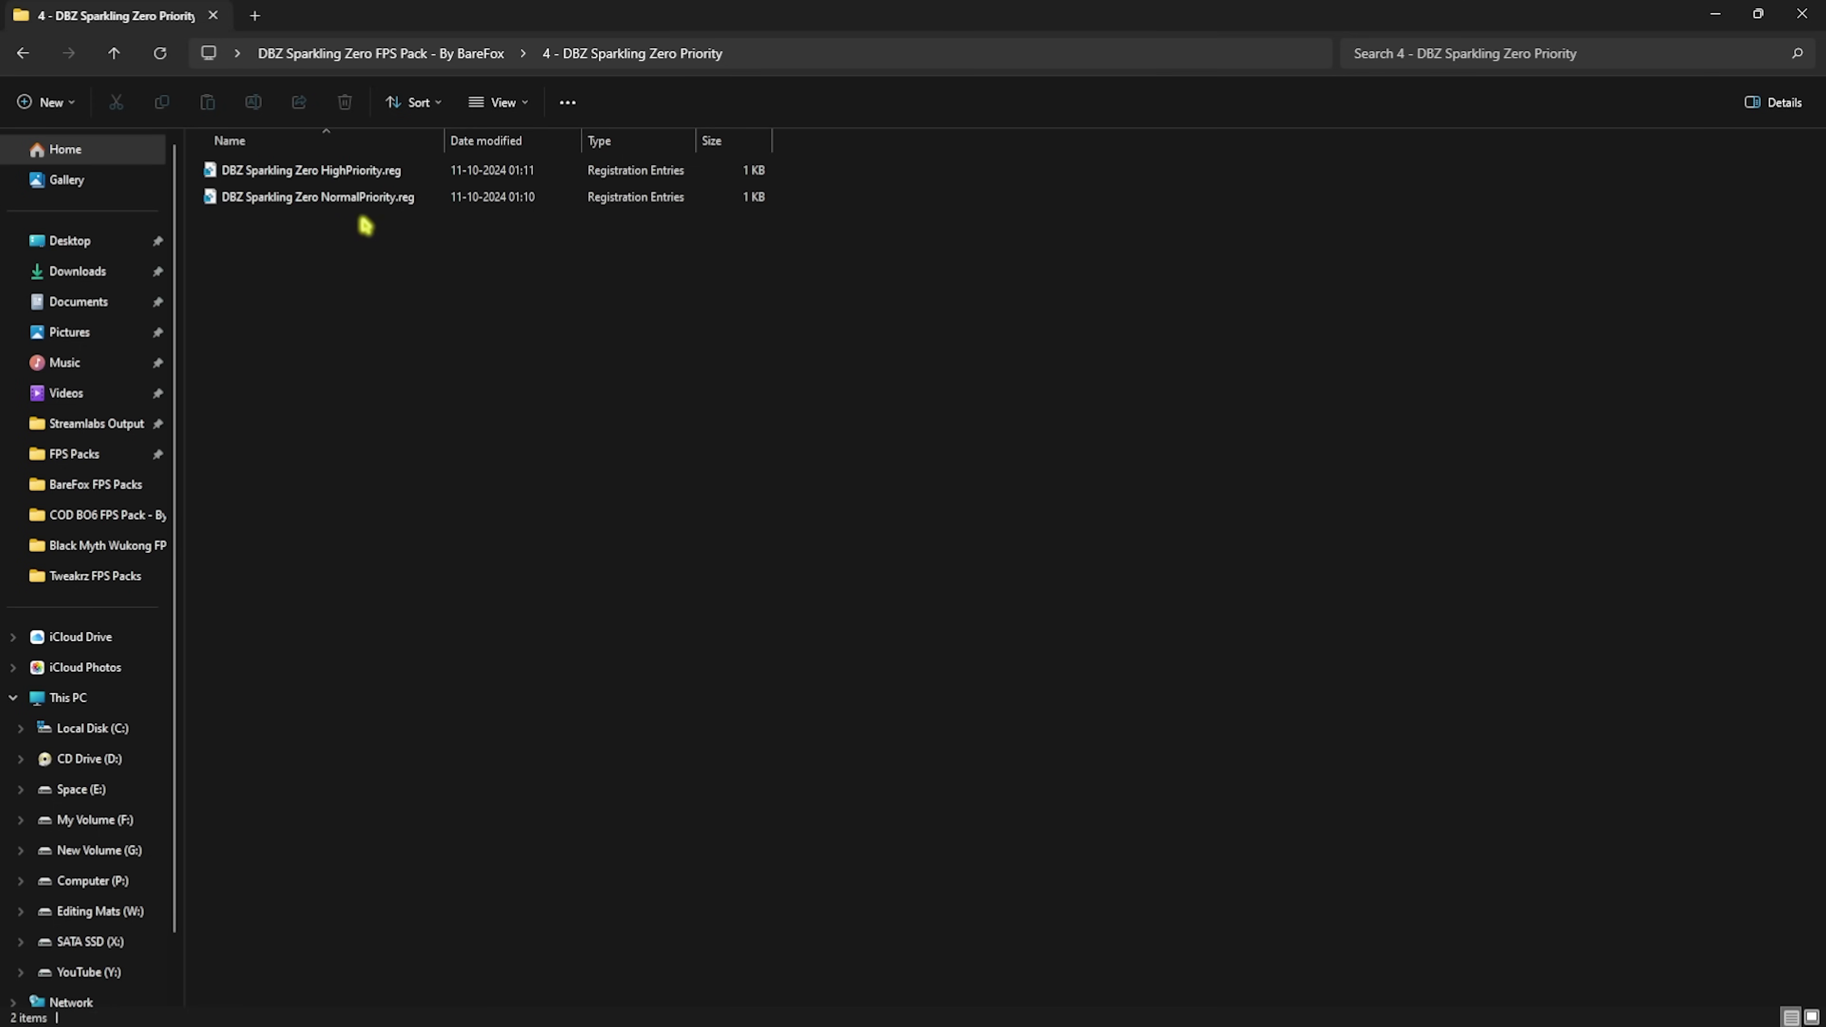
left_click_drag(347, 244, 290, 166)
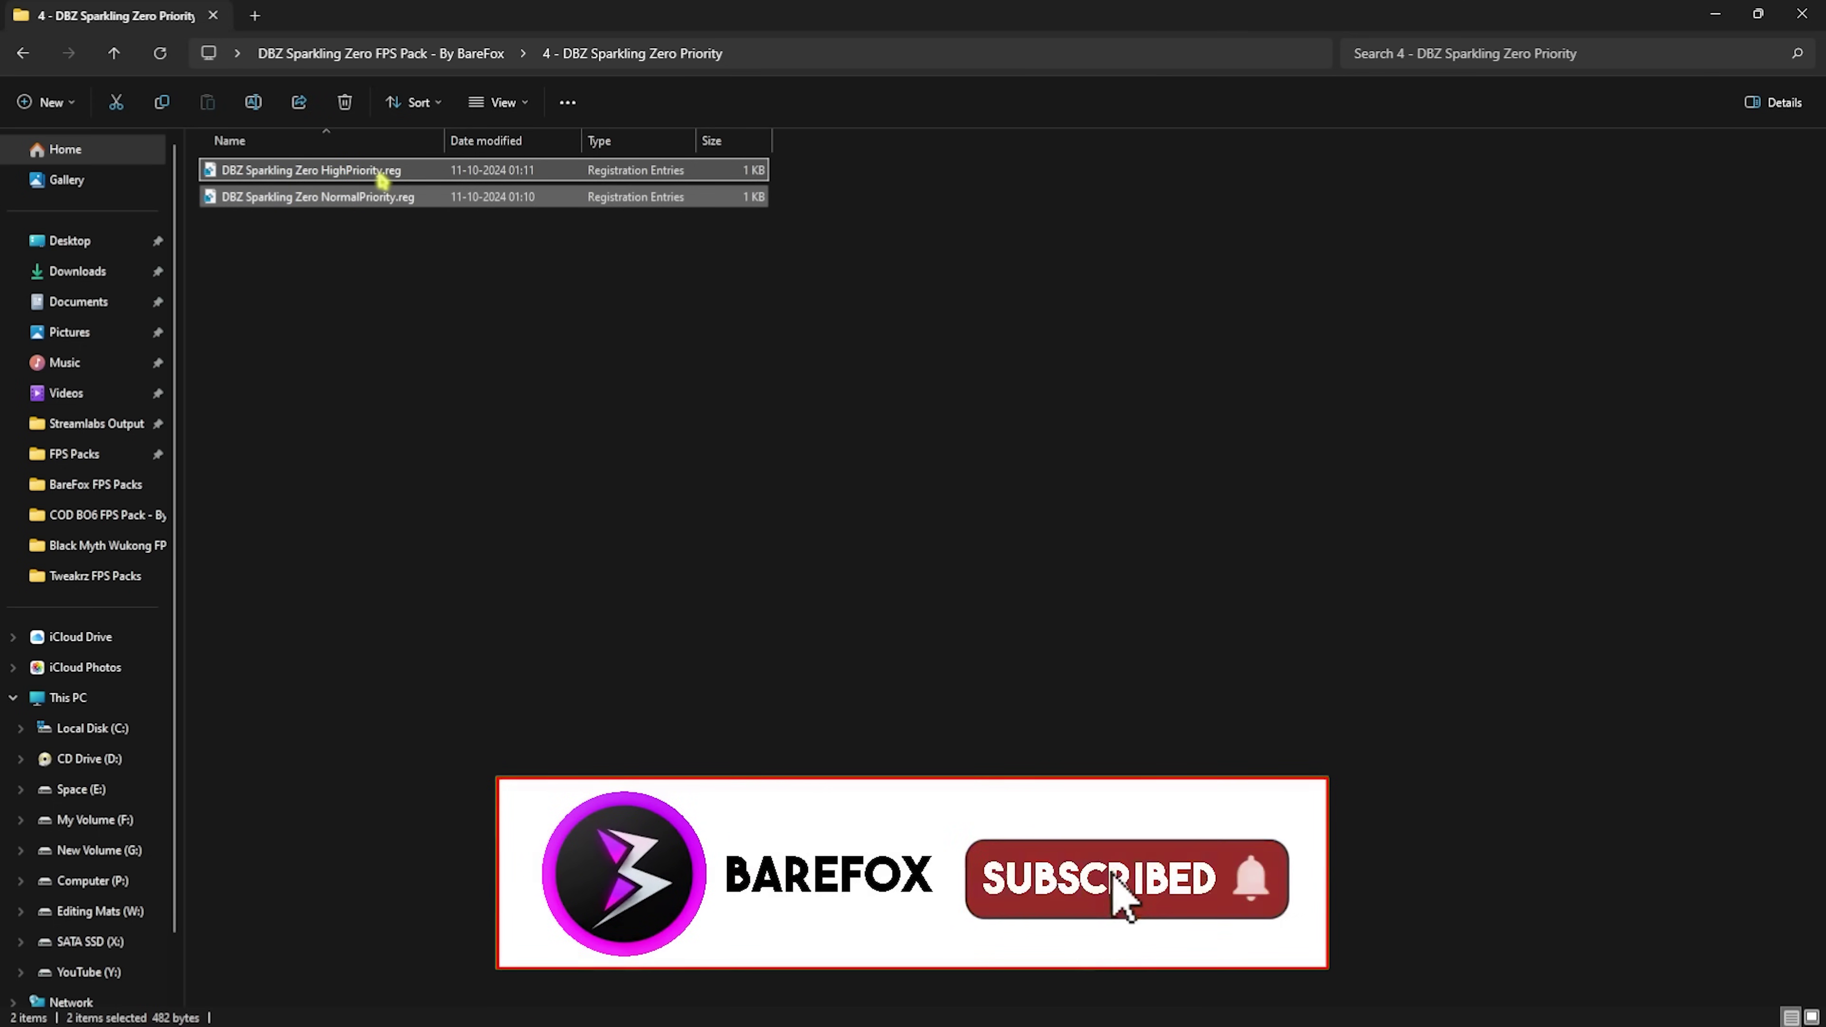
left_click(428, 290)
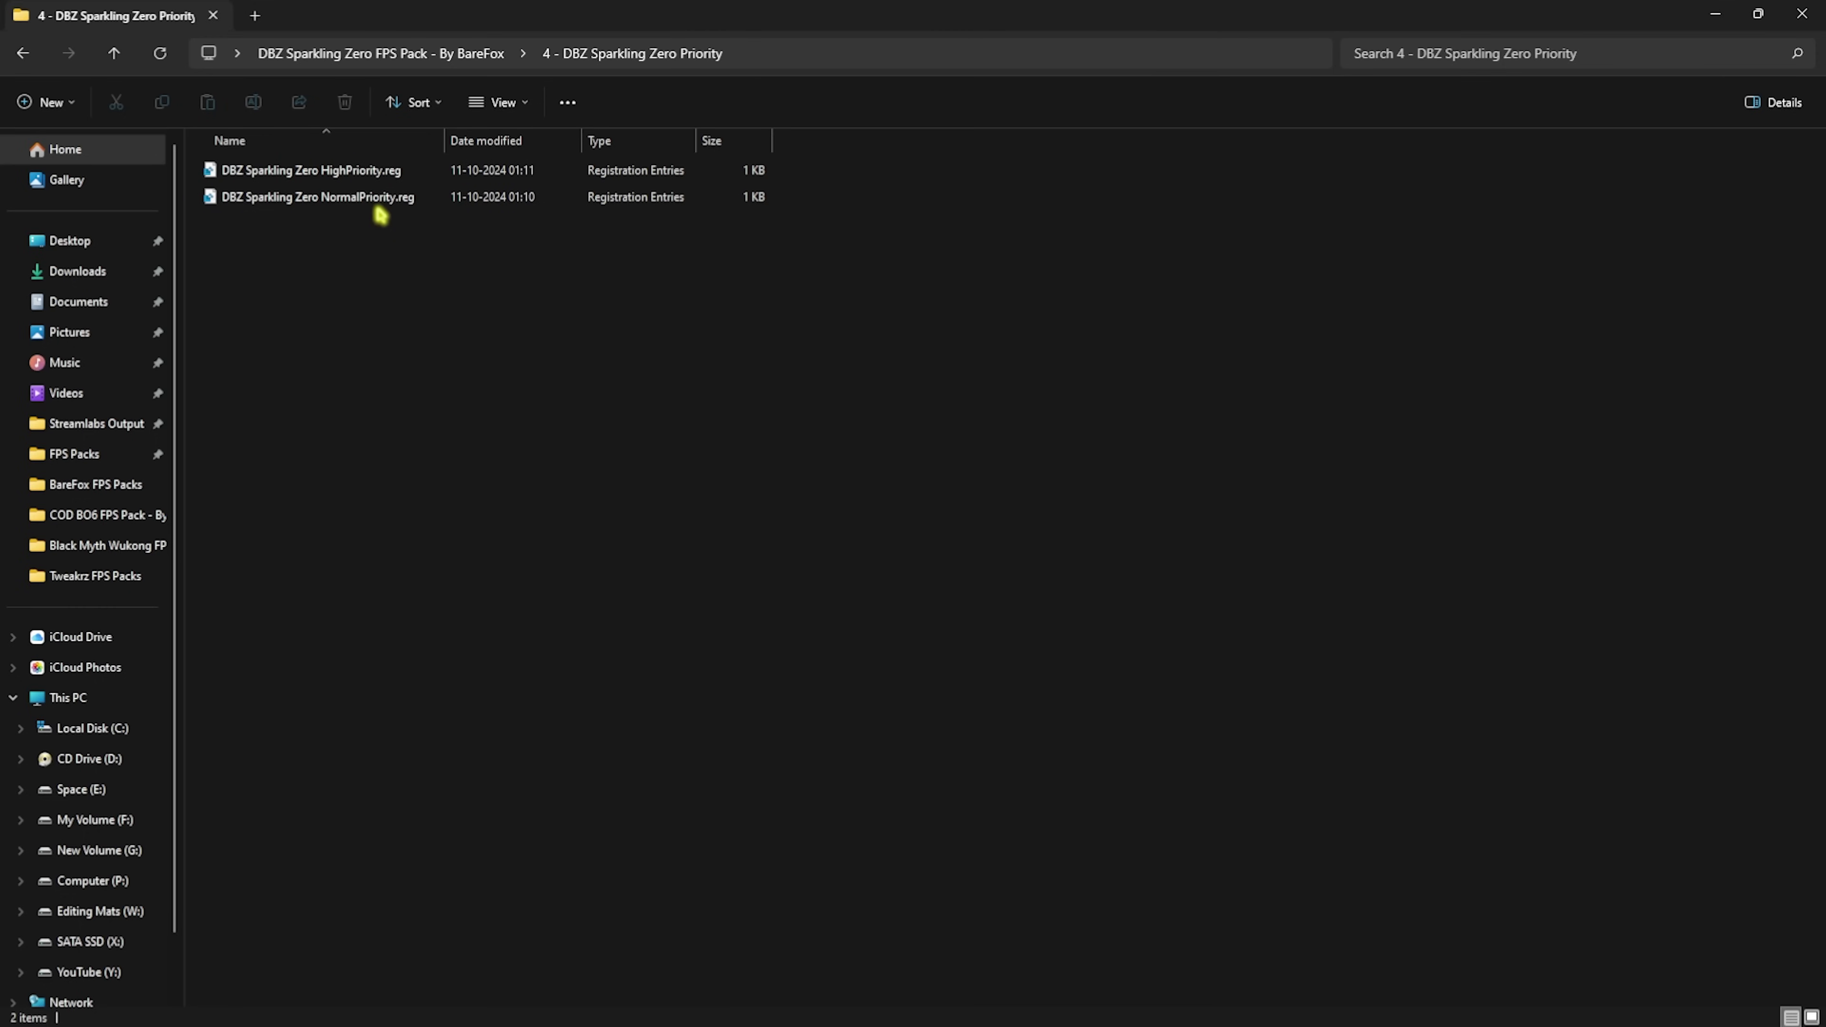
key("alt+Left")
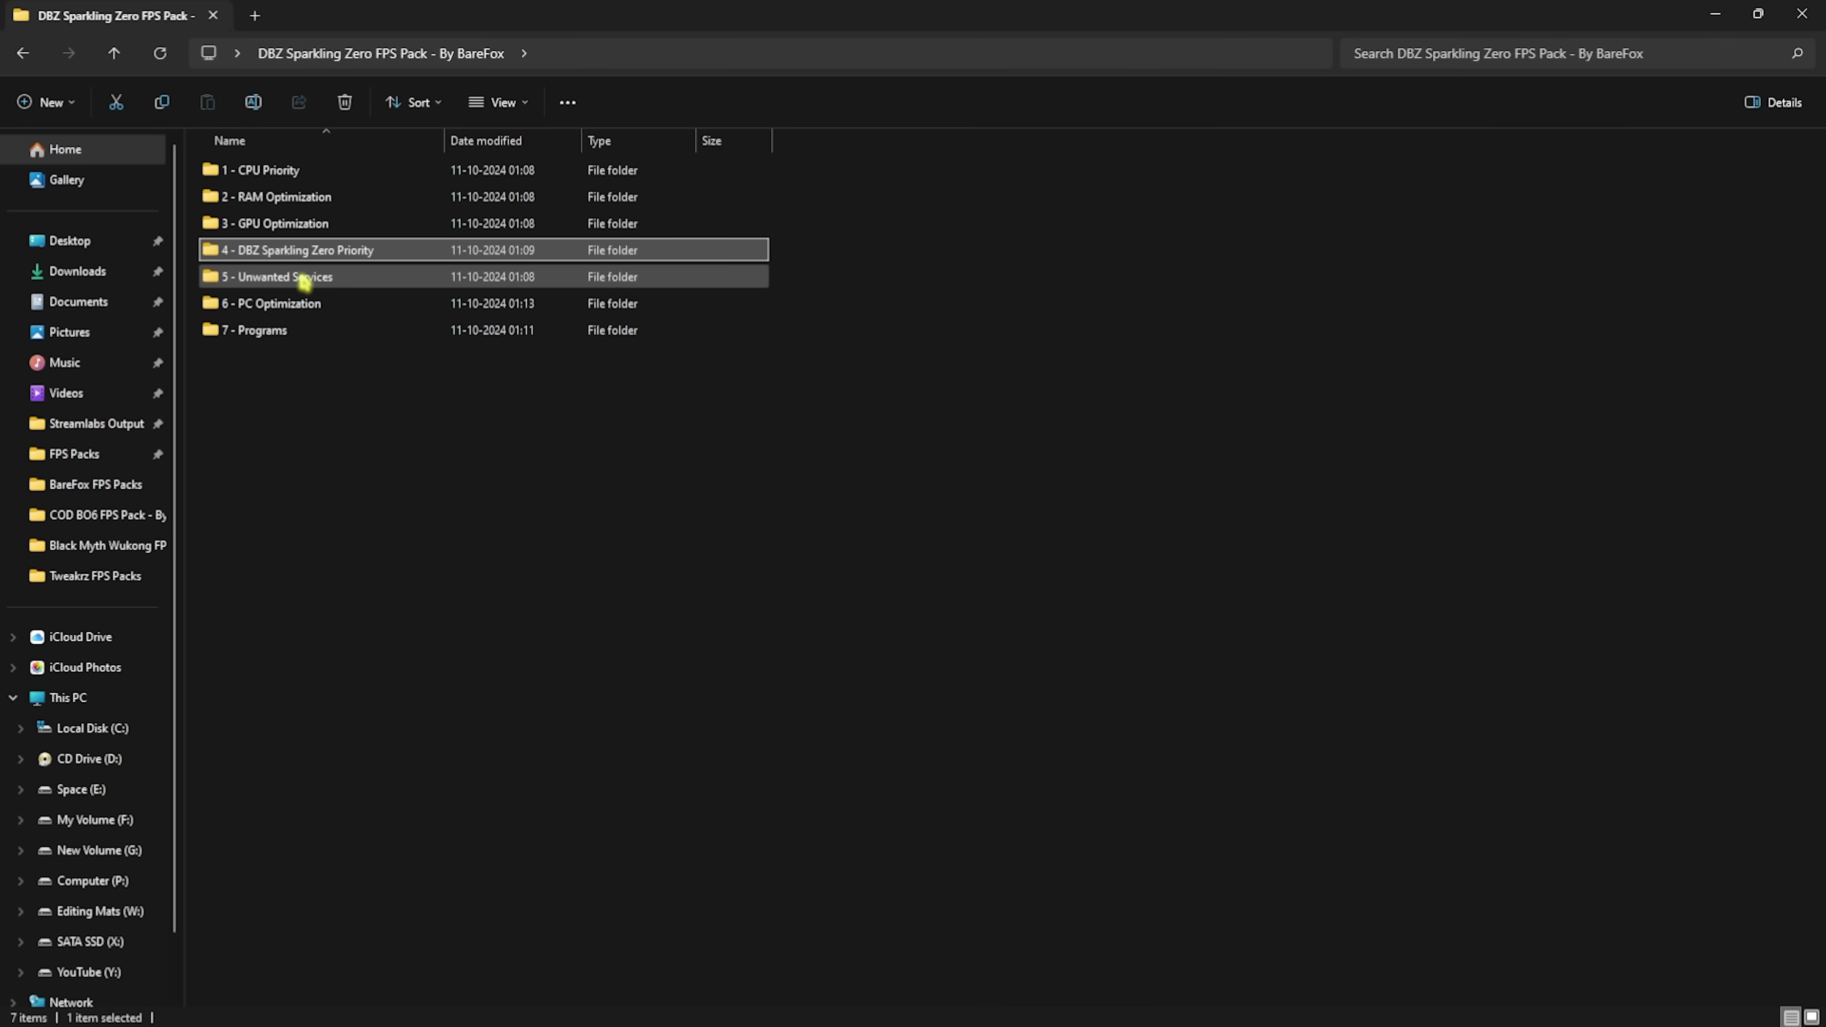
double_click(305, 282)
left_click_drag(395, 479, 339, 185)
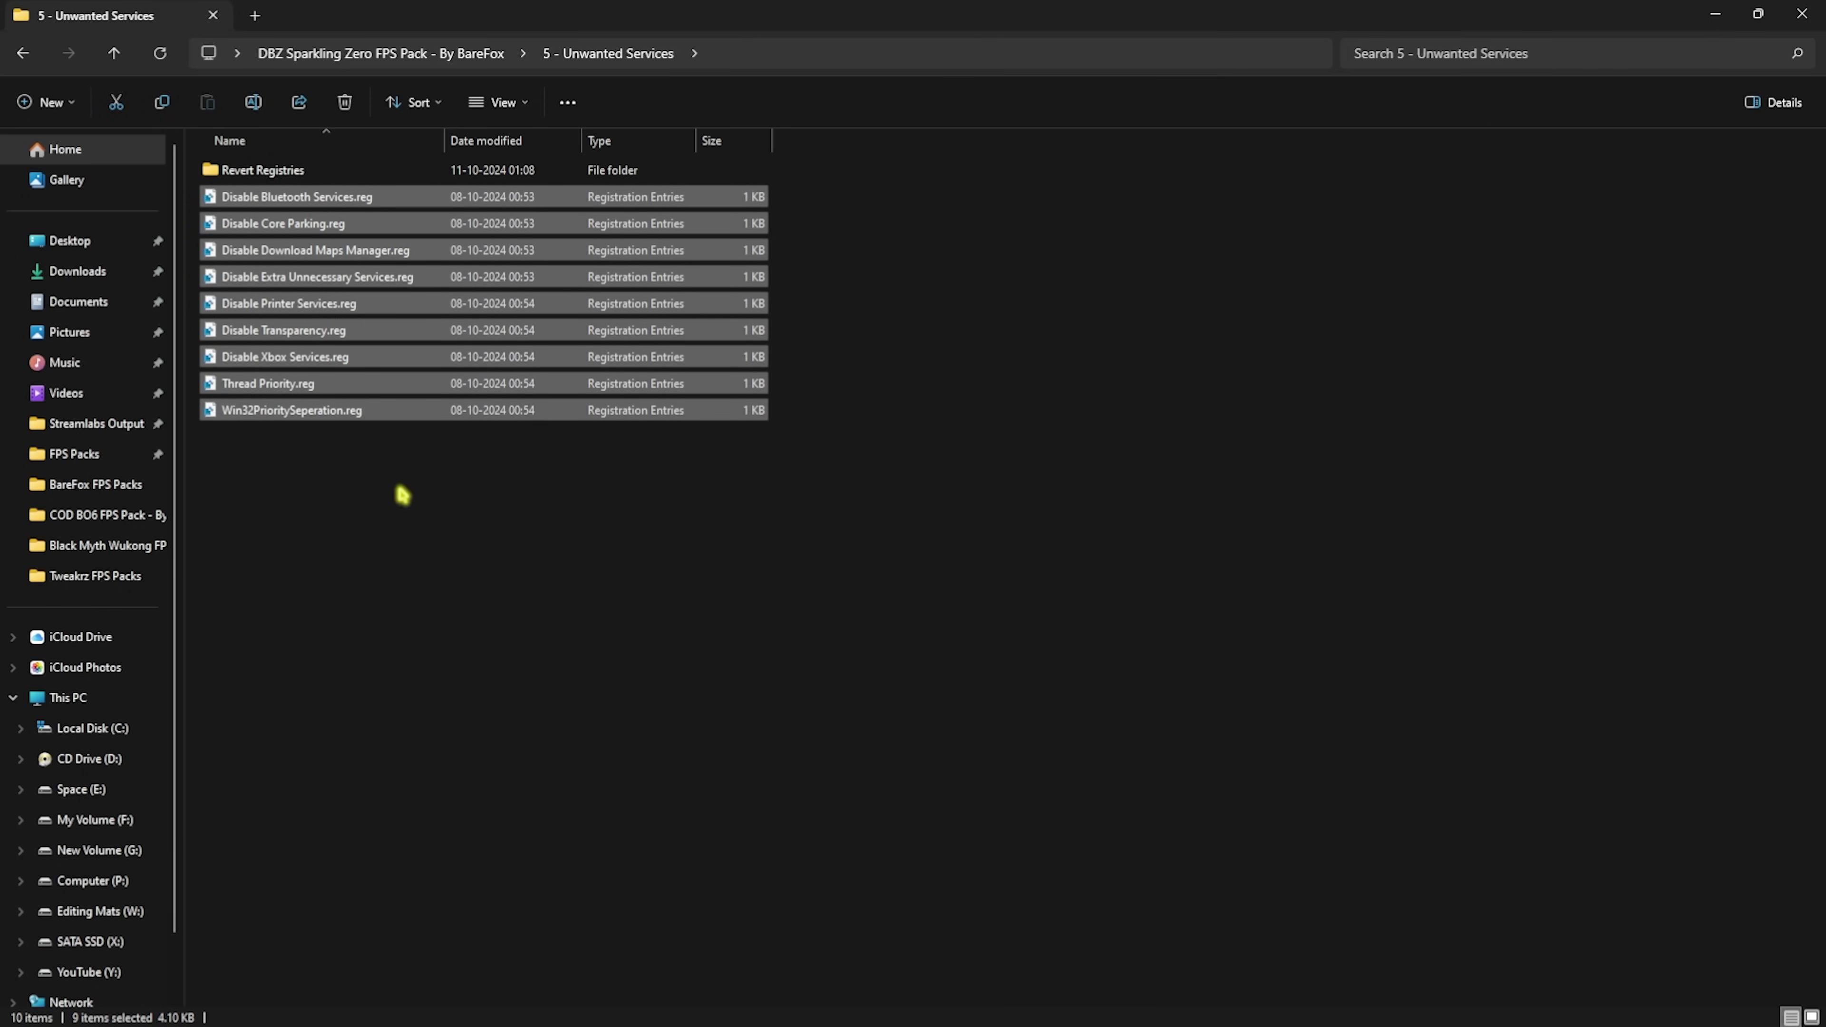
left_click(360, 231)
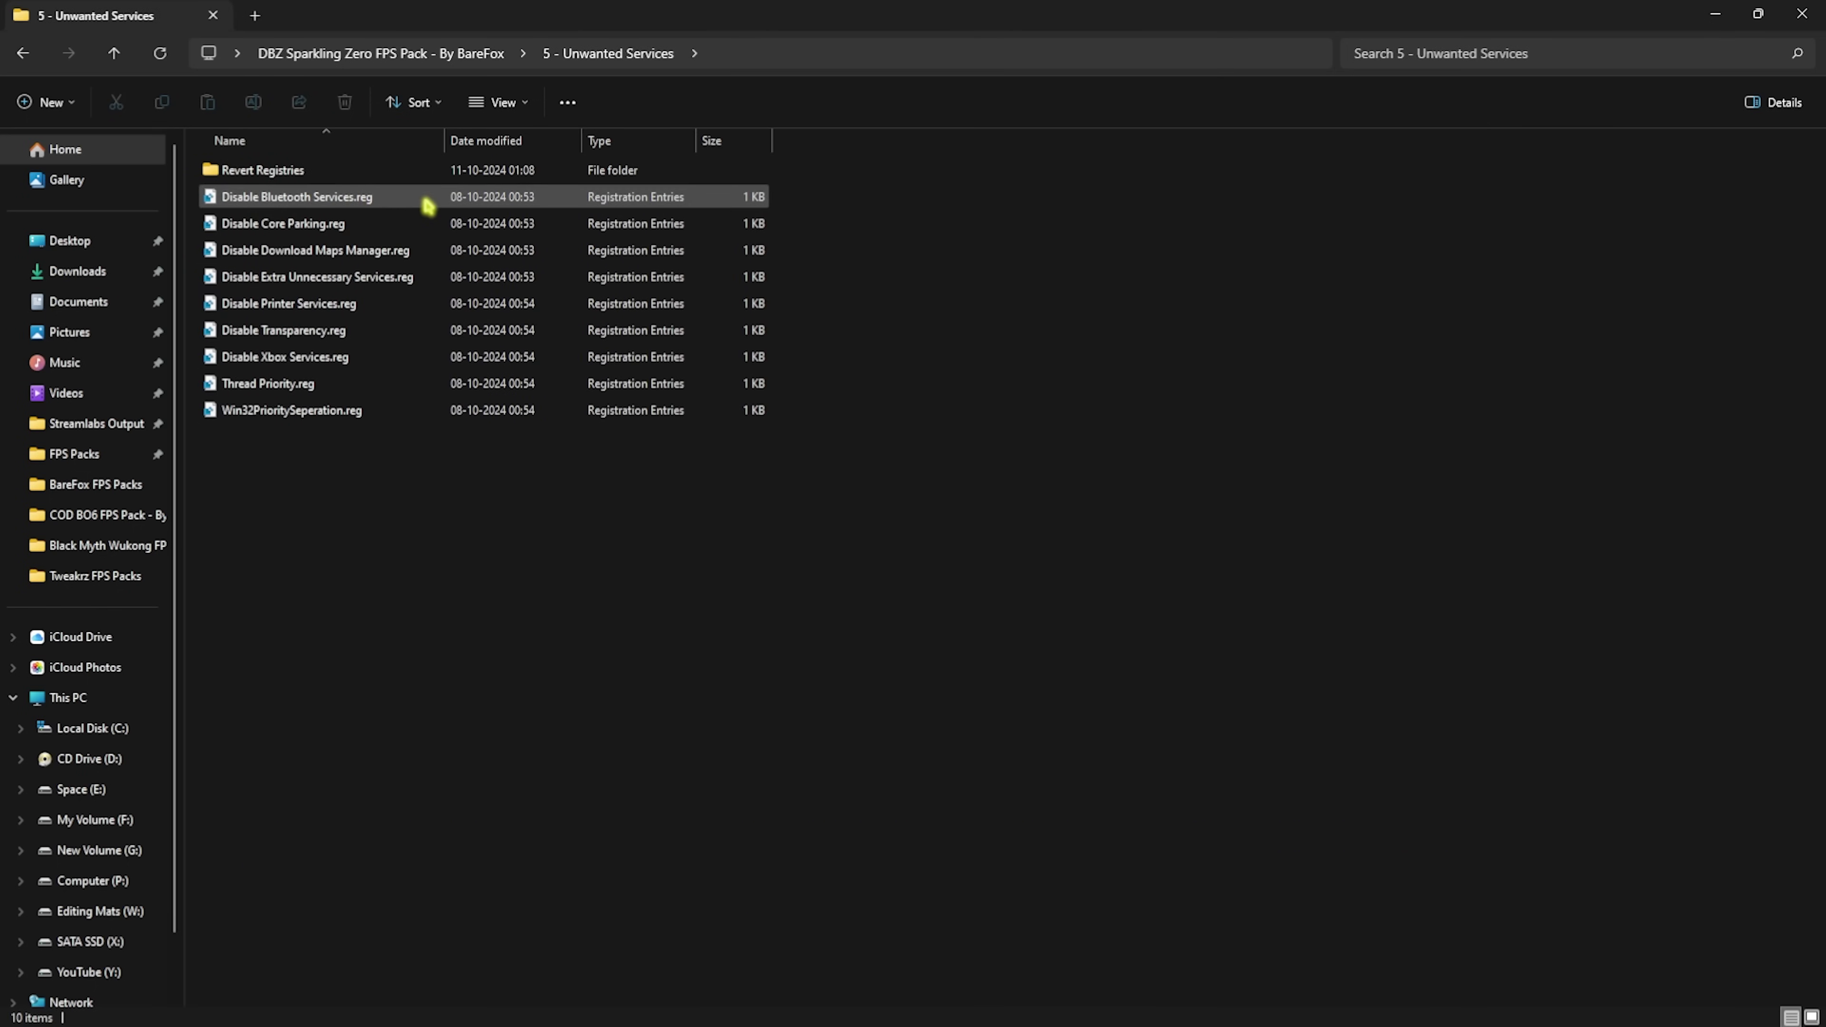
left_click(406, 206)
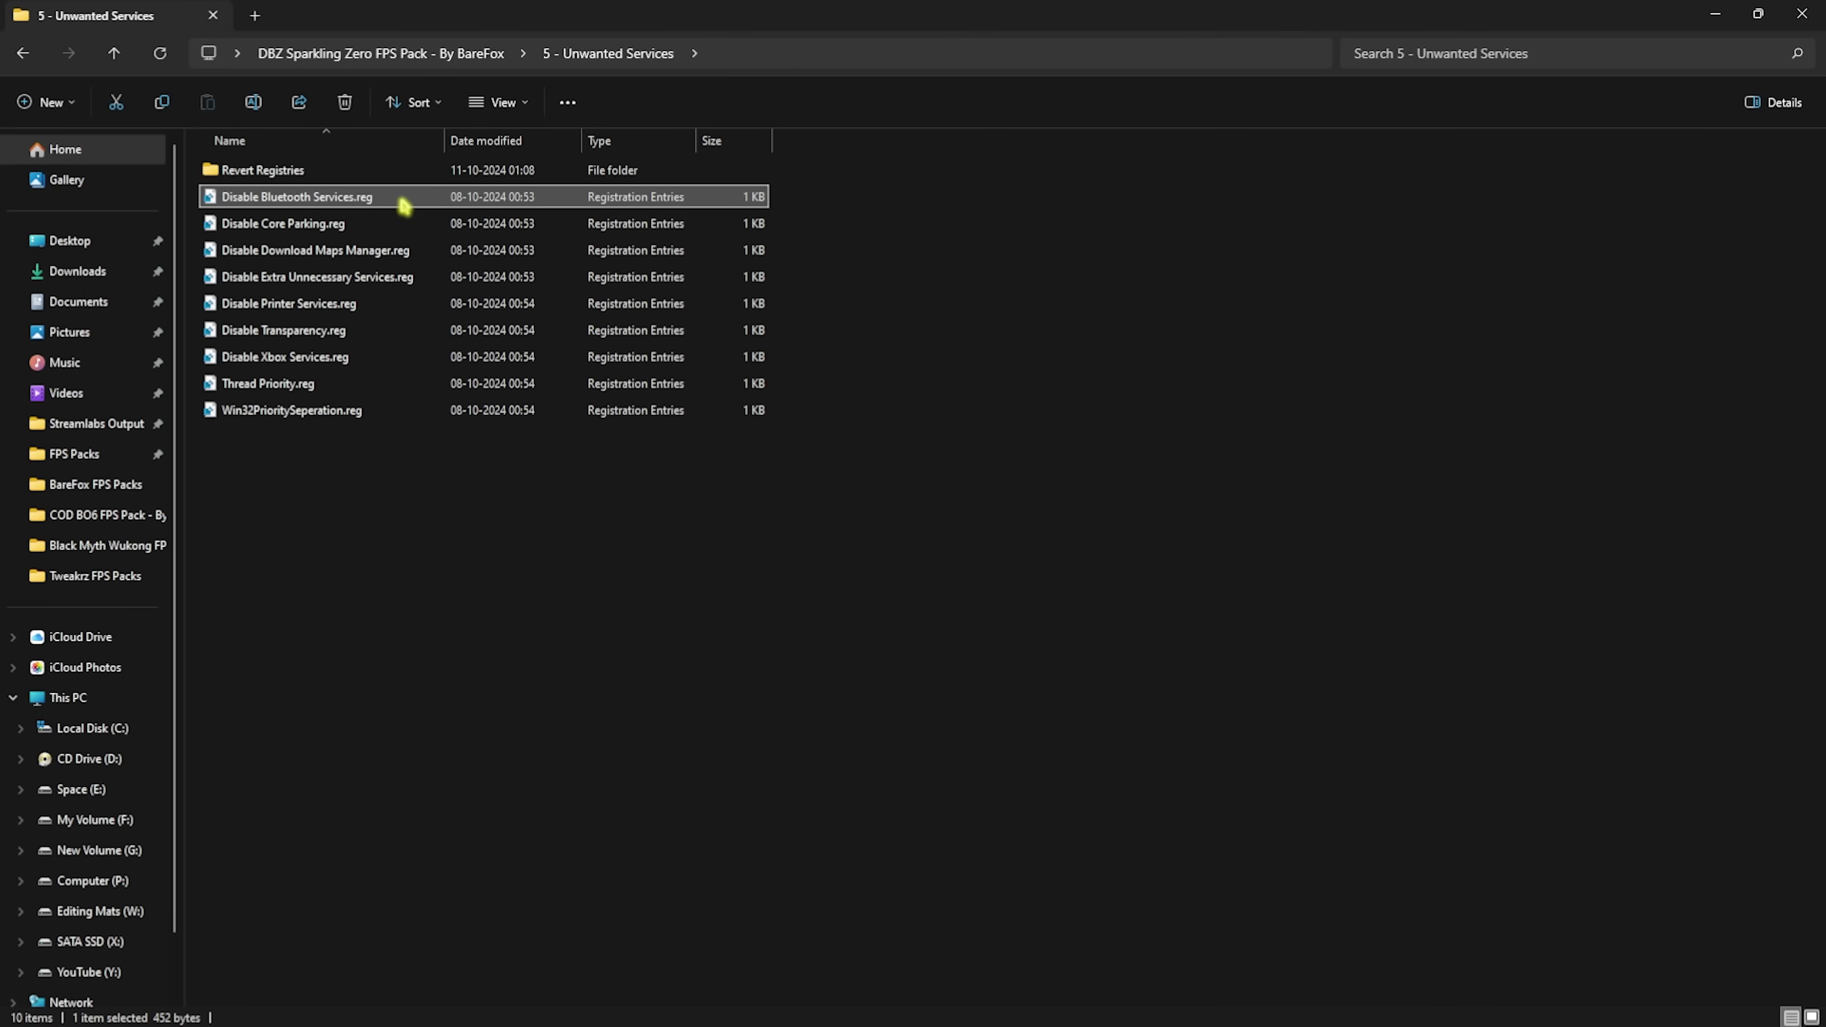
left_click_drag(363, 464, 286, 232)
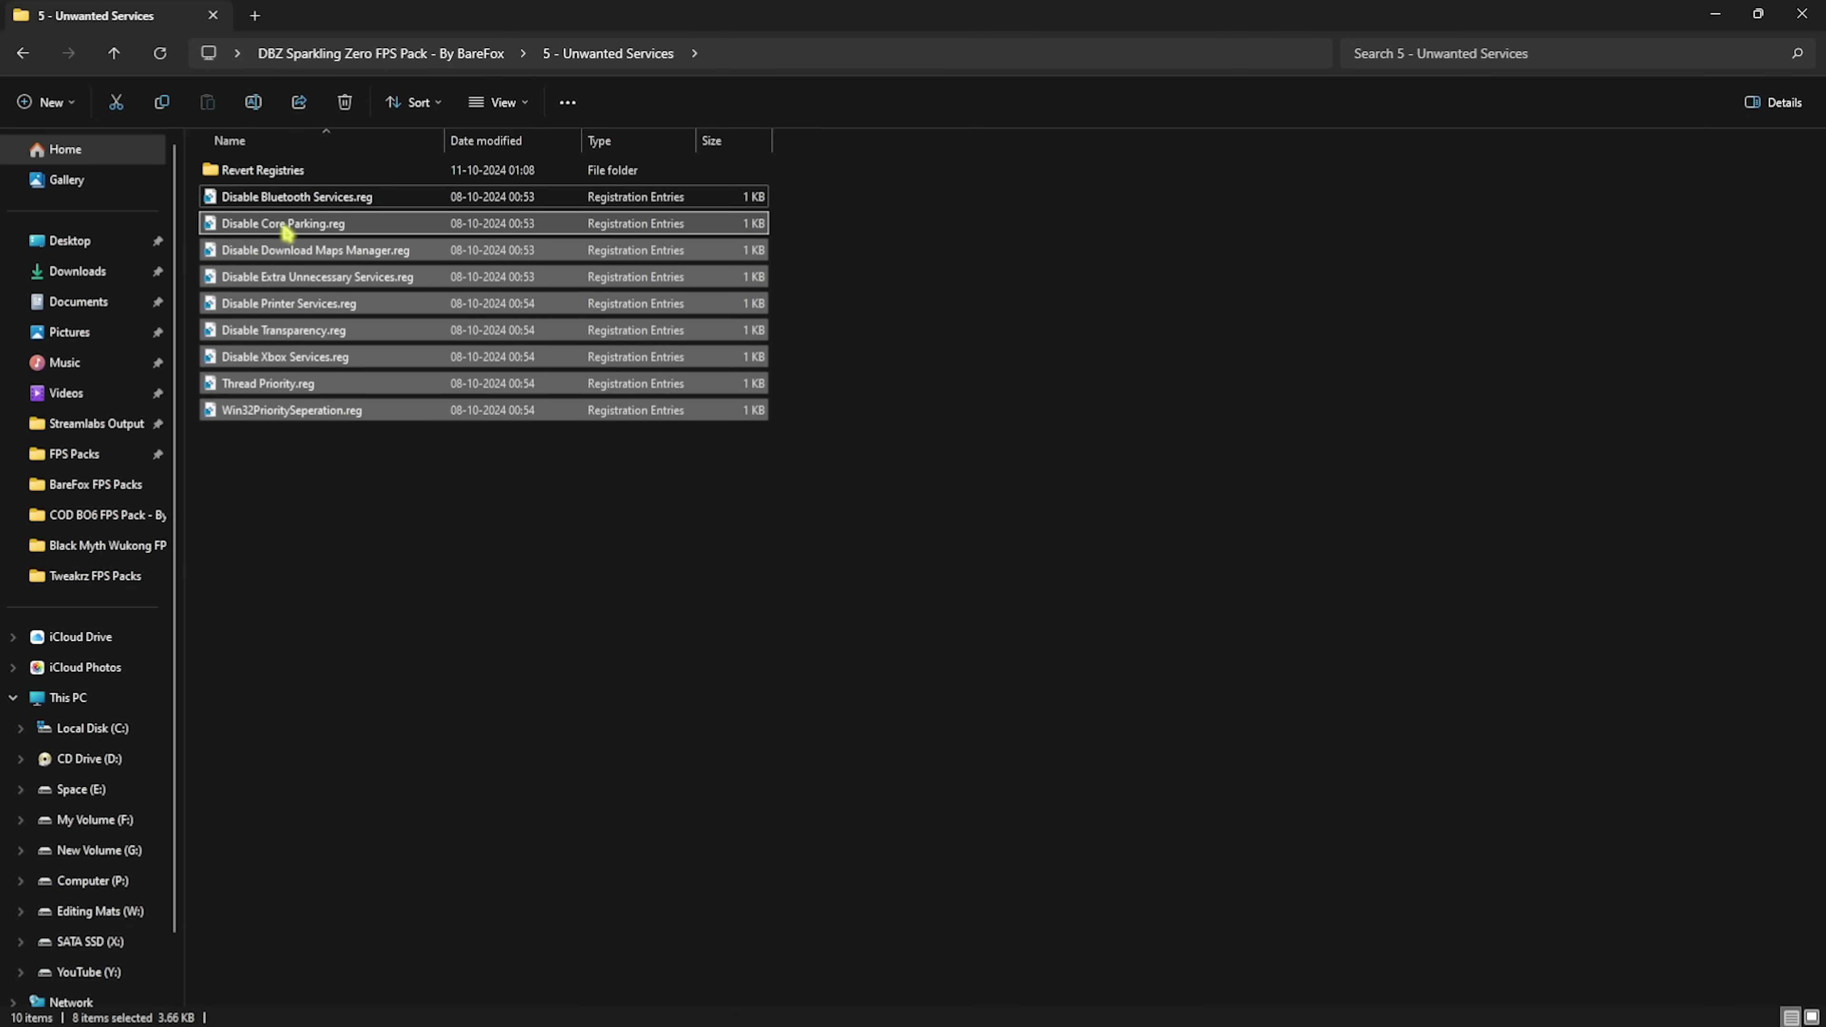
left_click_drag(508, 646, 326, 224)
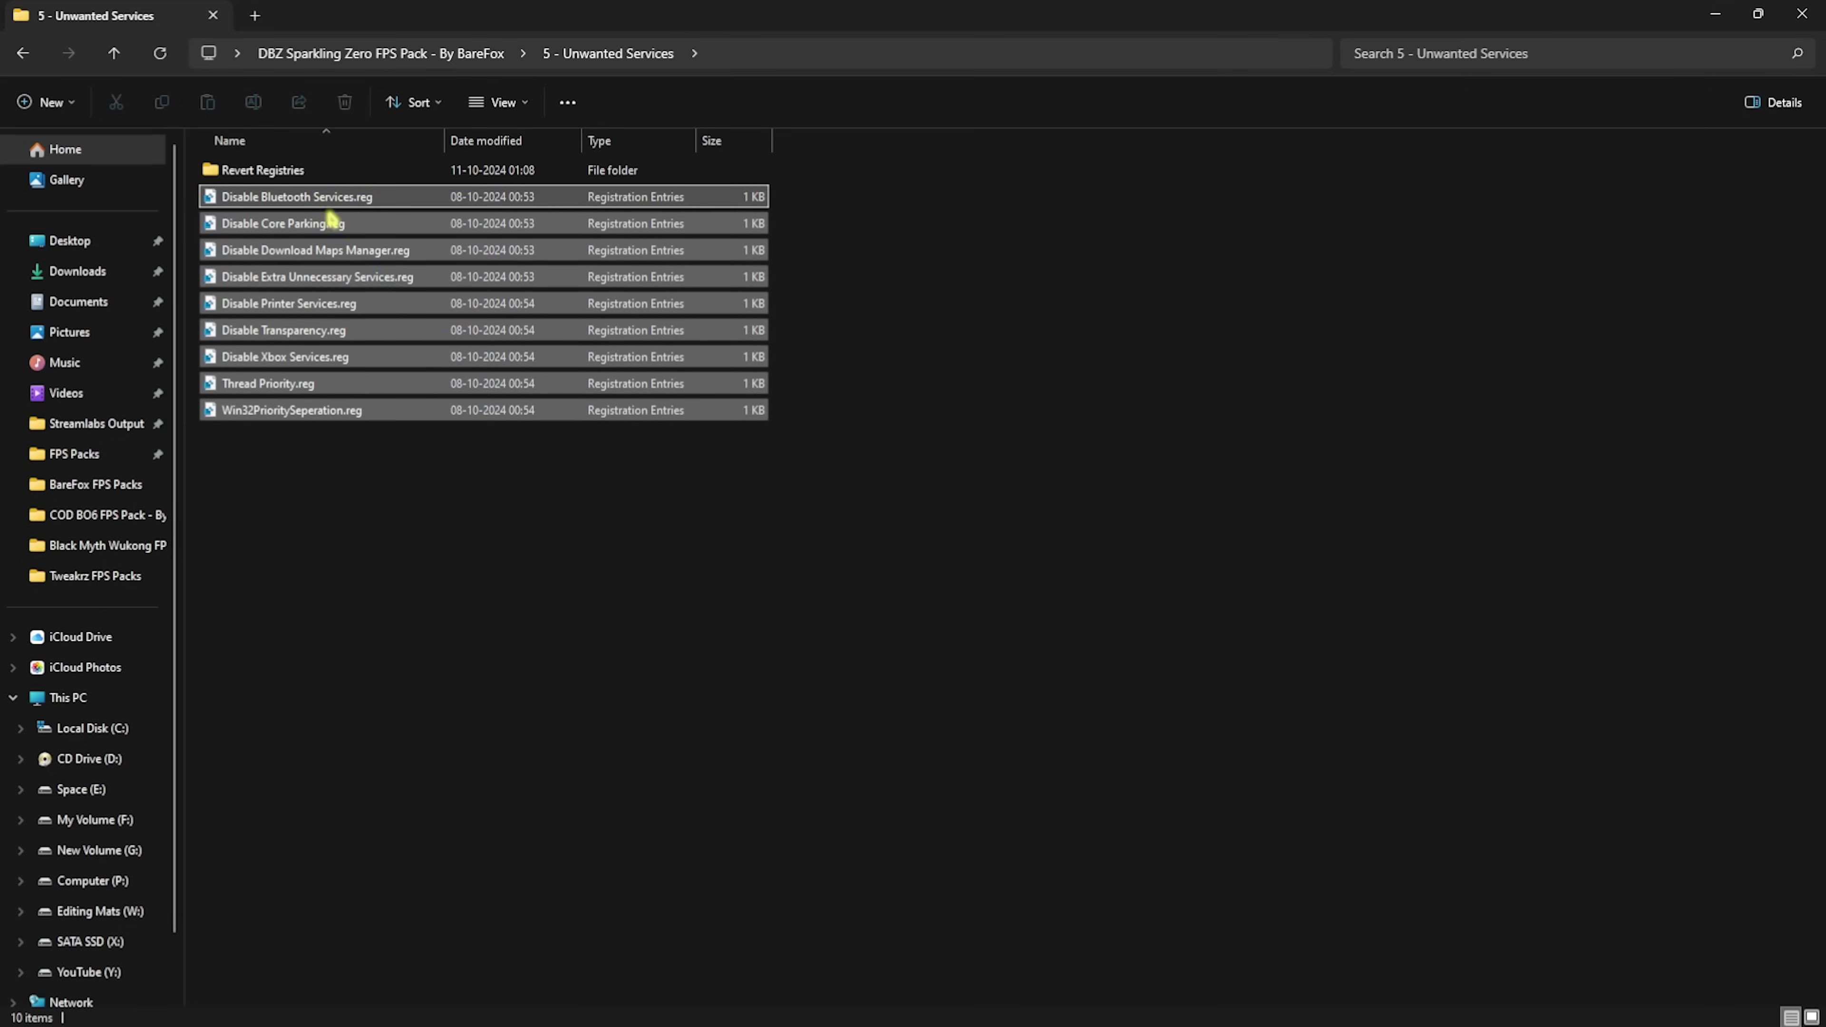
double_click(261, 173)
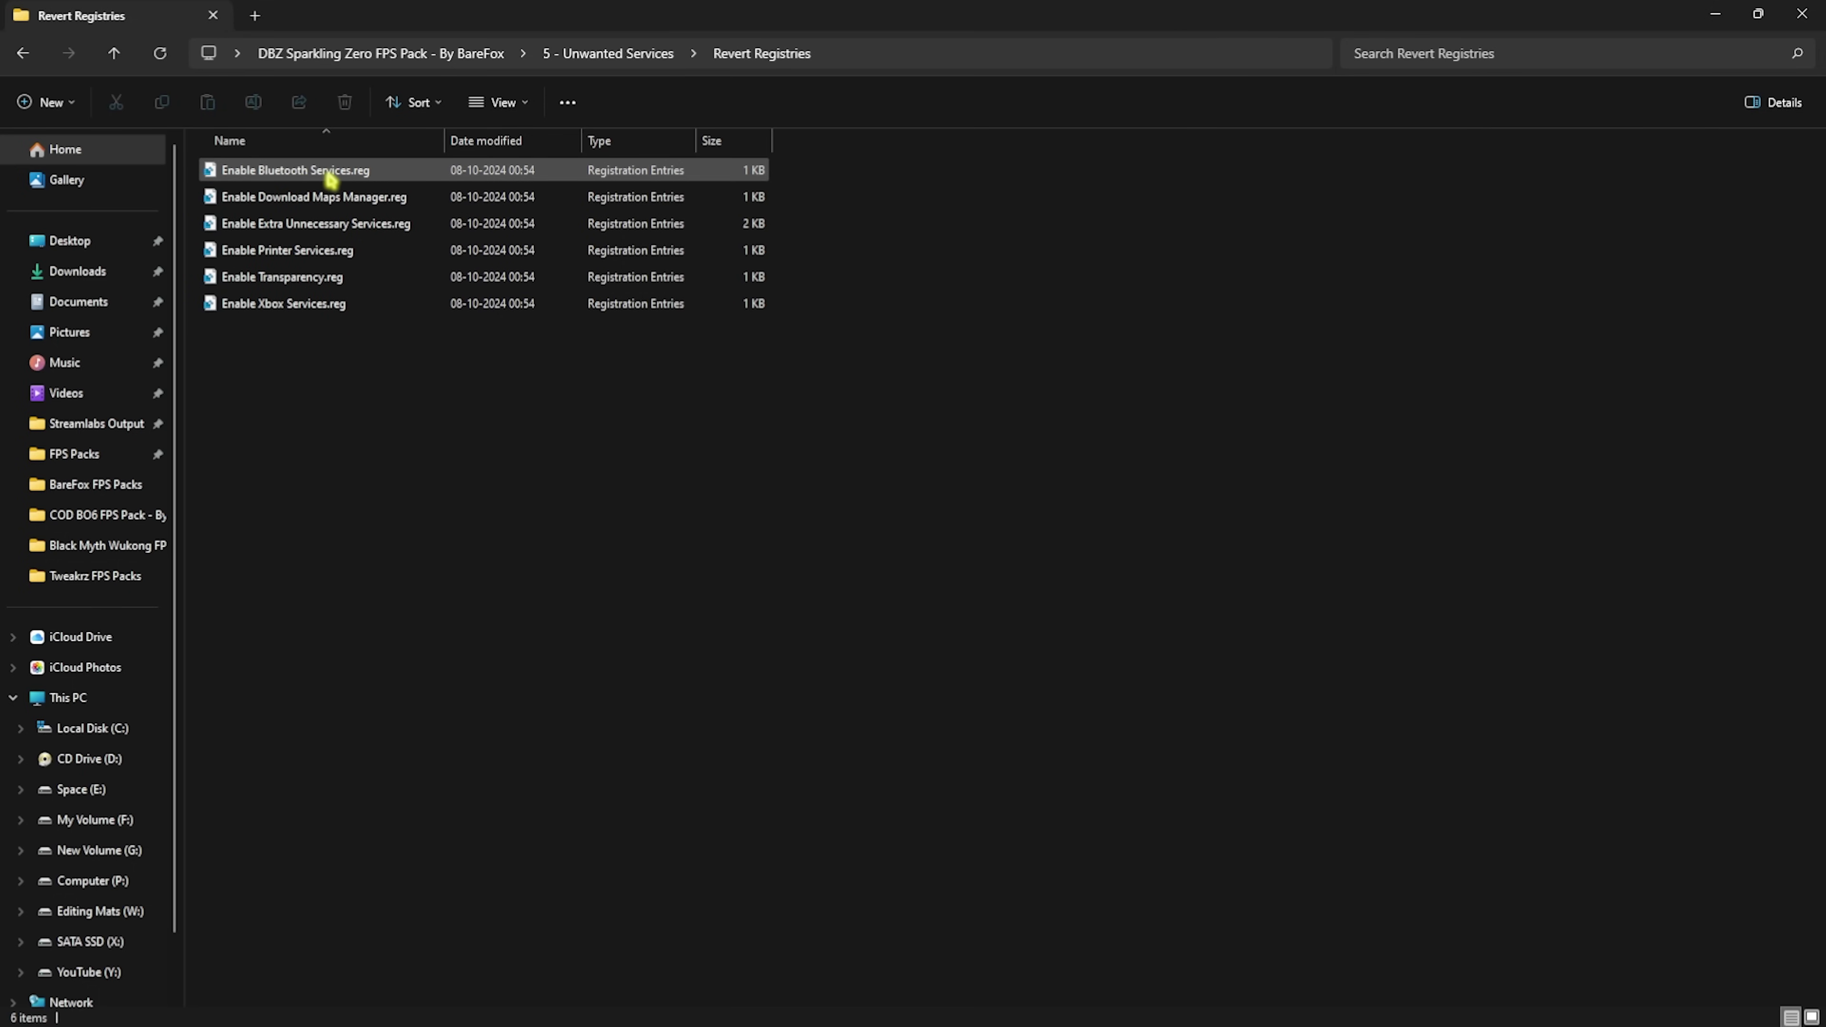
left_click_drag(403, 399, 338, 173)
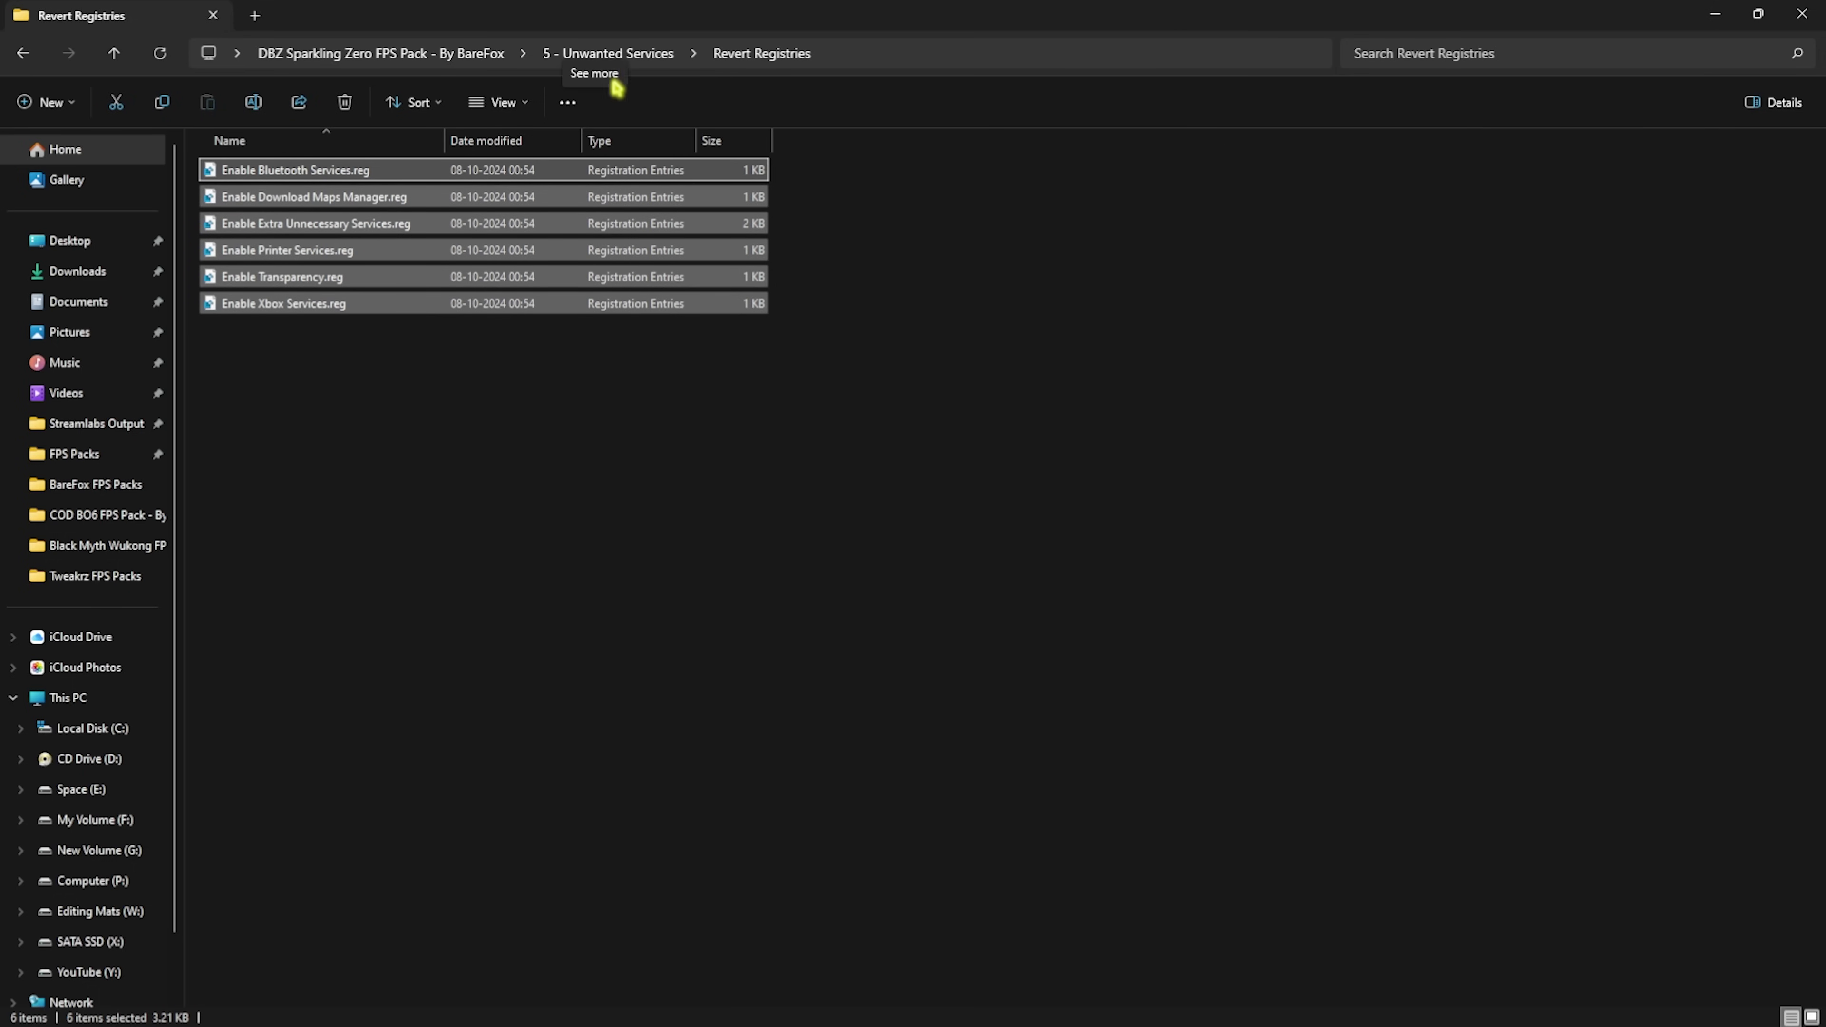
left_click(424, 54)
Review the three PC Optimization .reg tweaks, then return to the DBZ Sparkling Zero FPS Pack folder
double_click(329, 307)
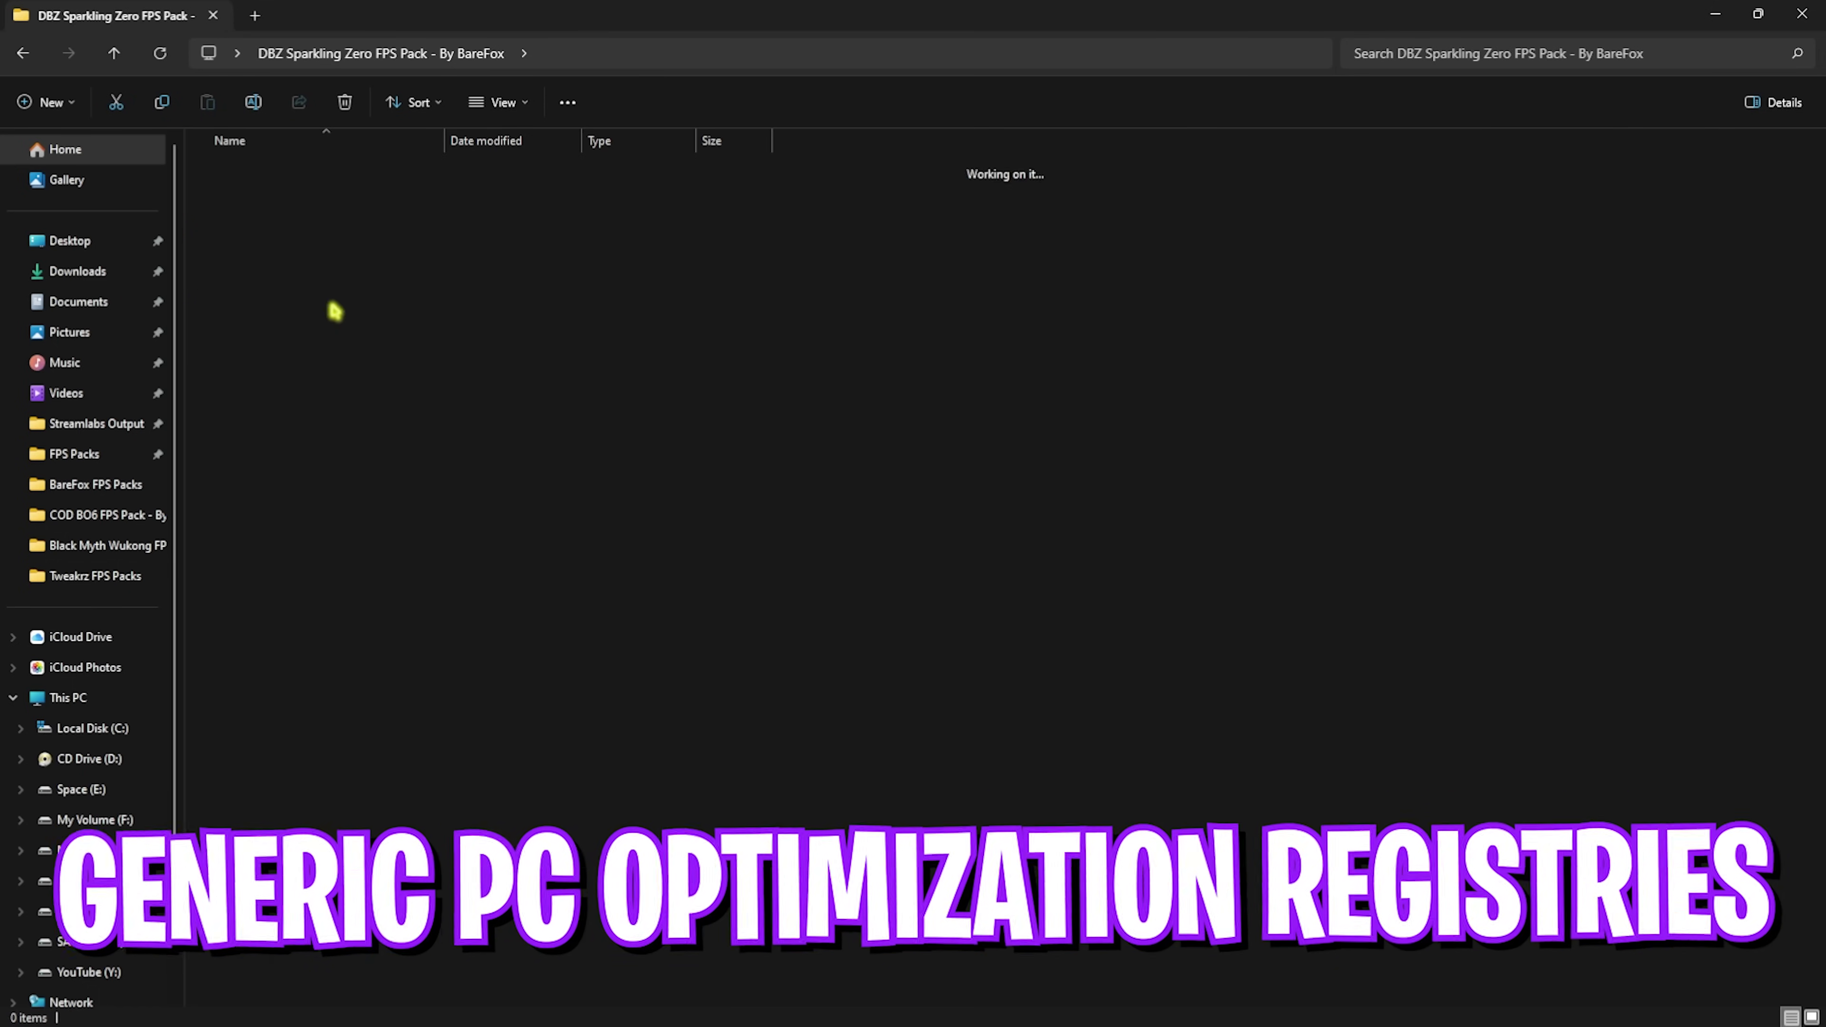
left_click_drag(313, 306, 306, 163)
left_click(372, 324)
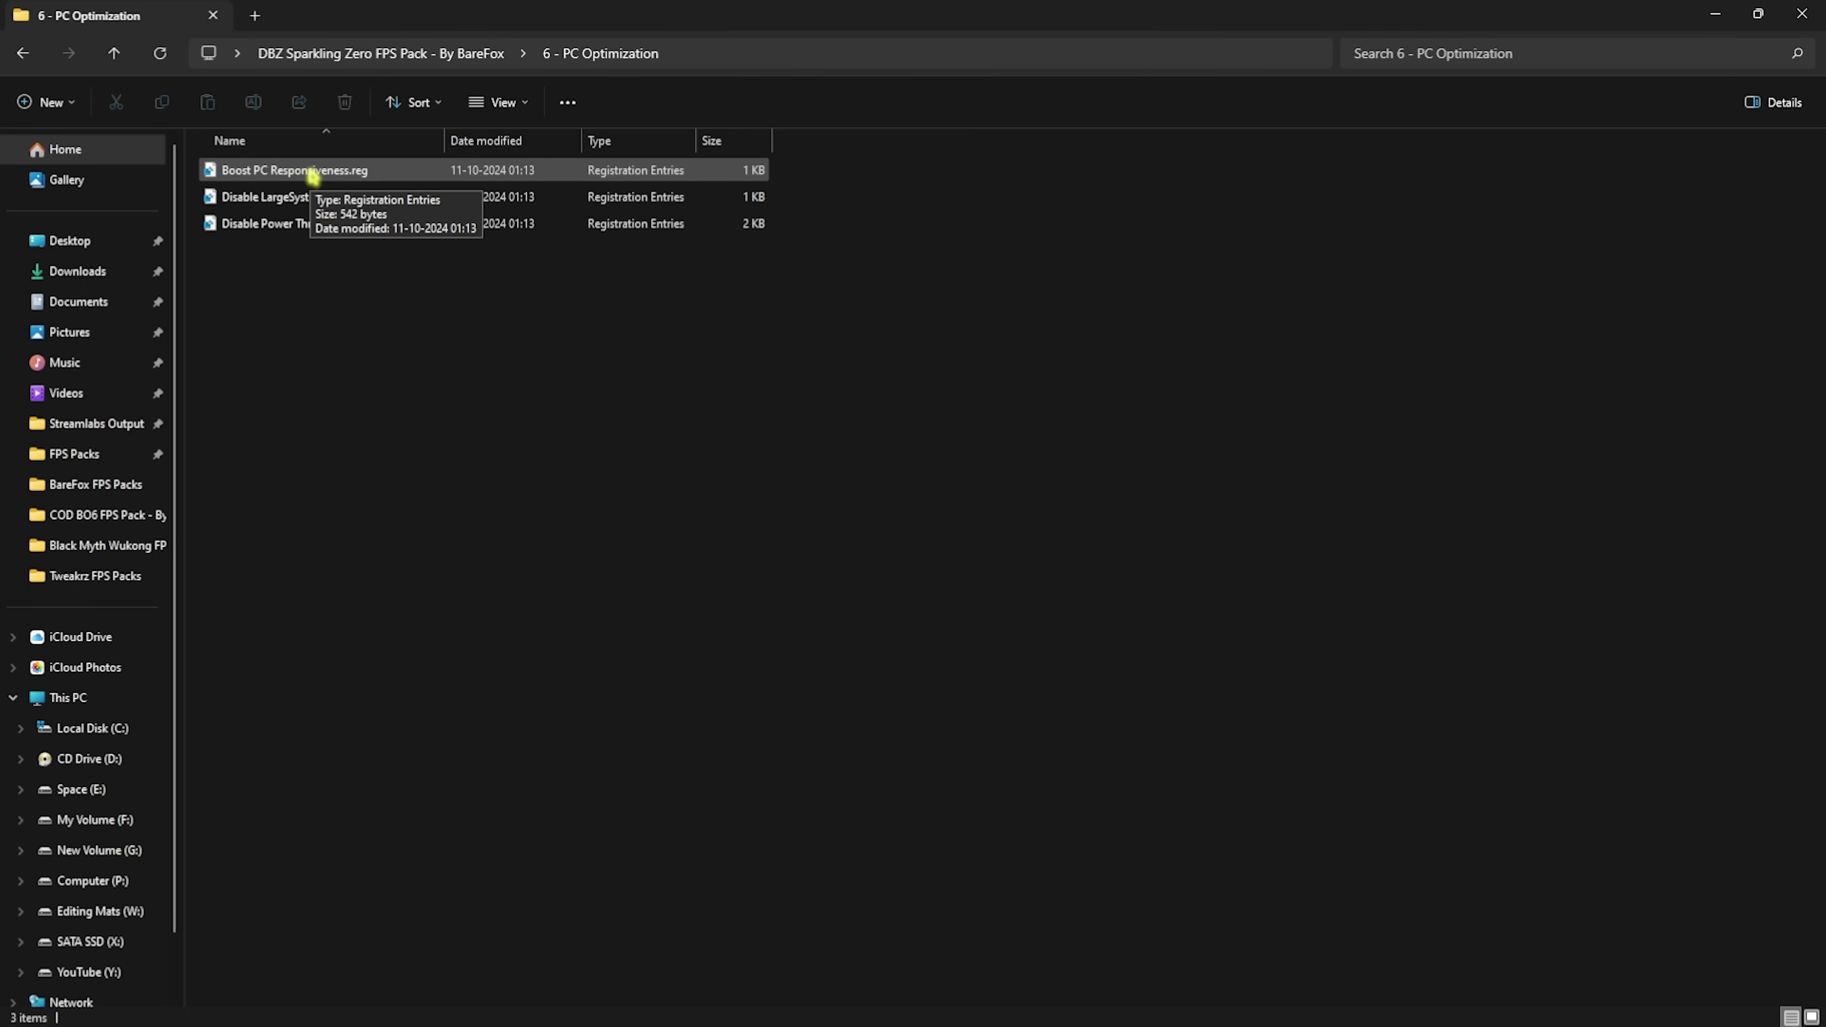
left_click(314, 198)
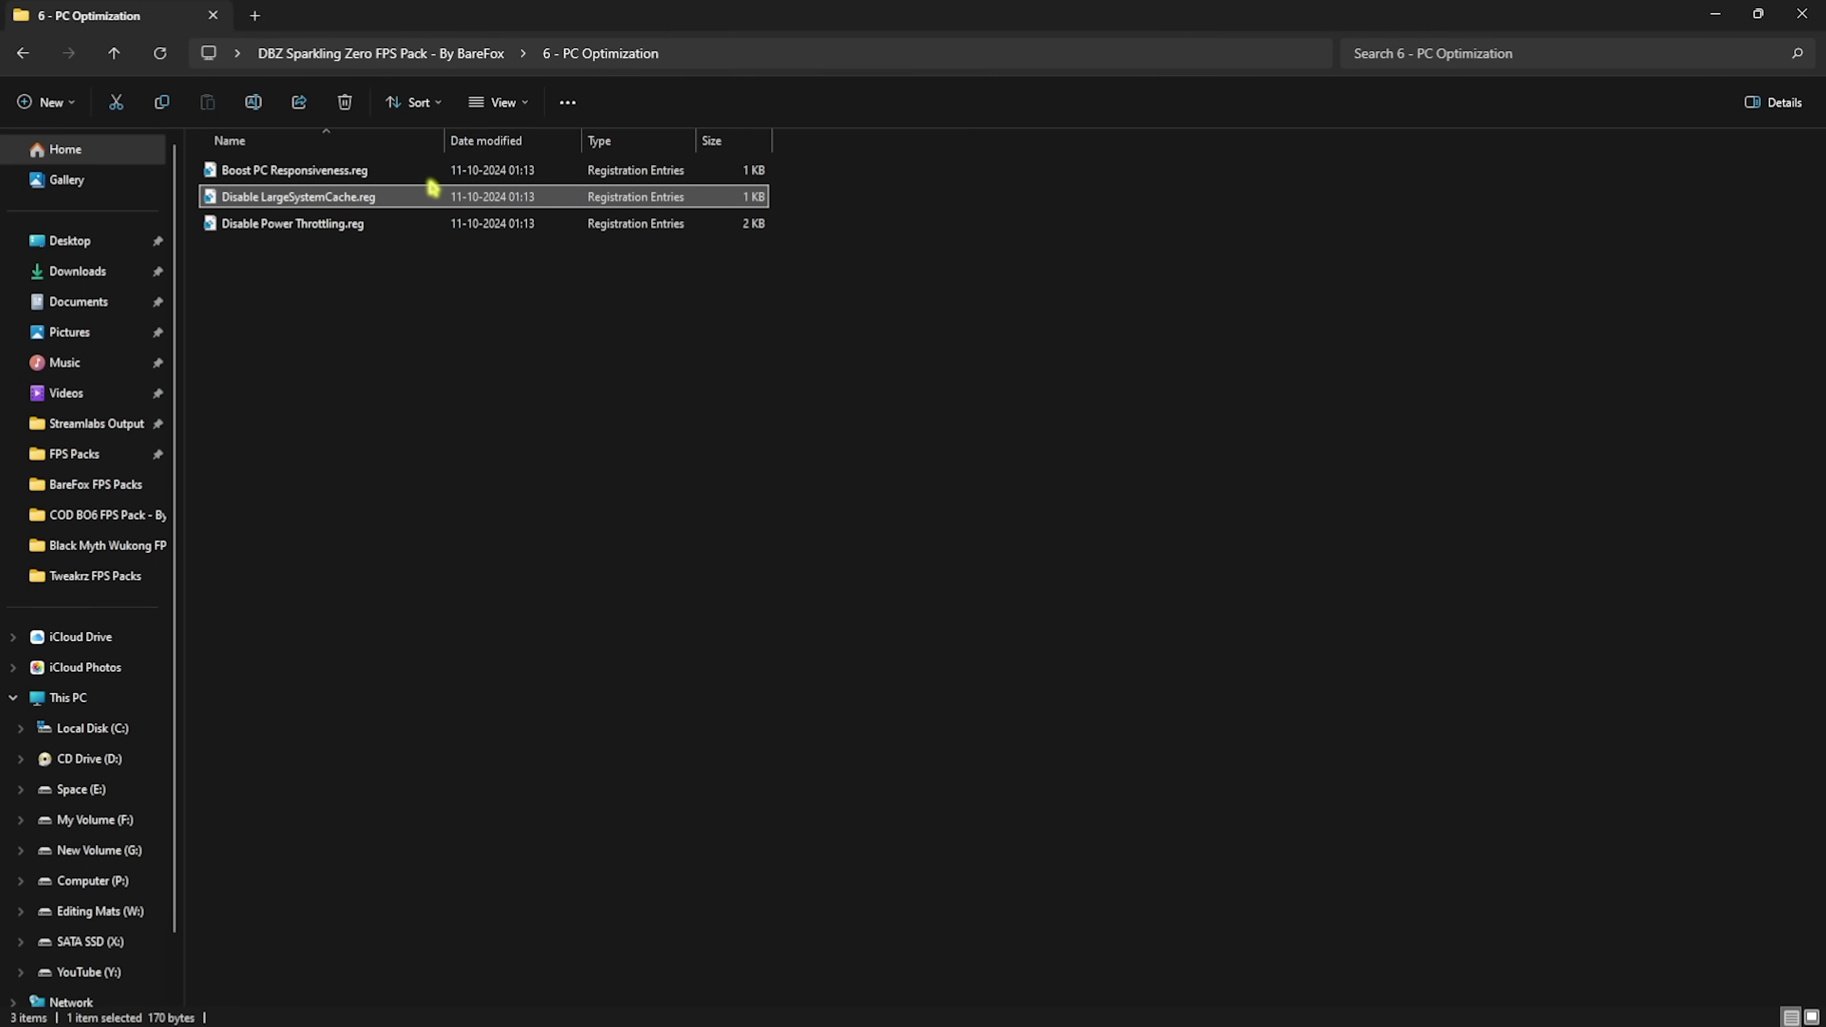
left_click(365, 225)
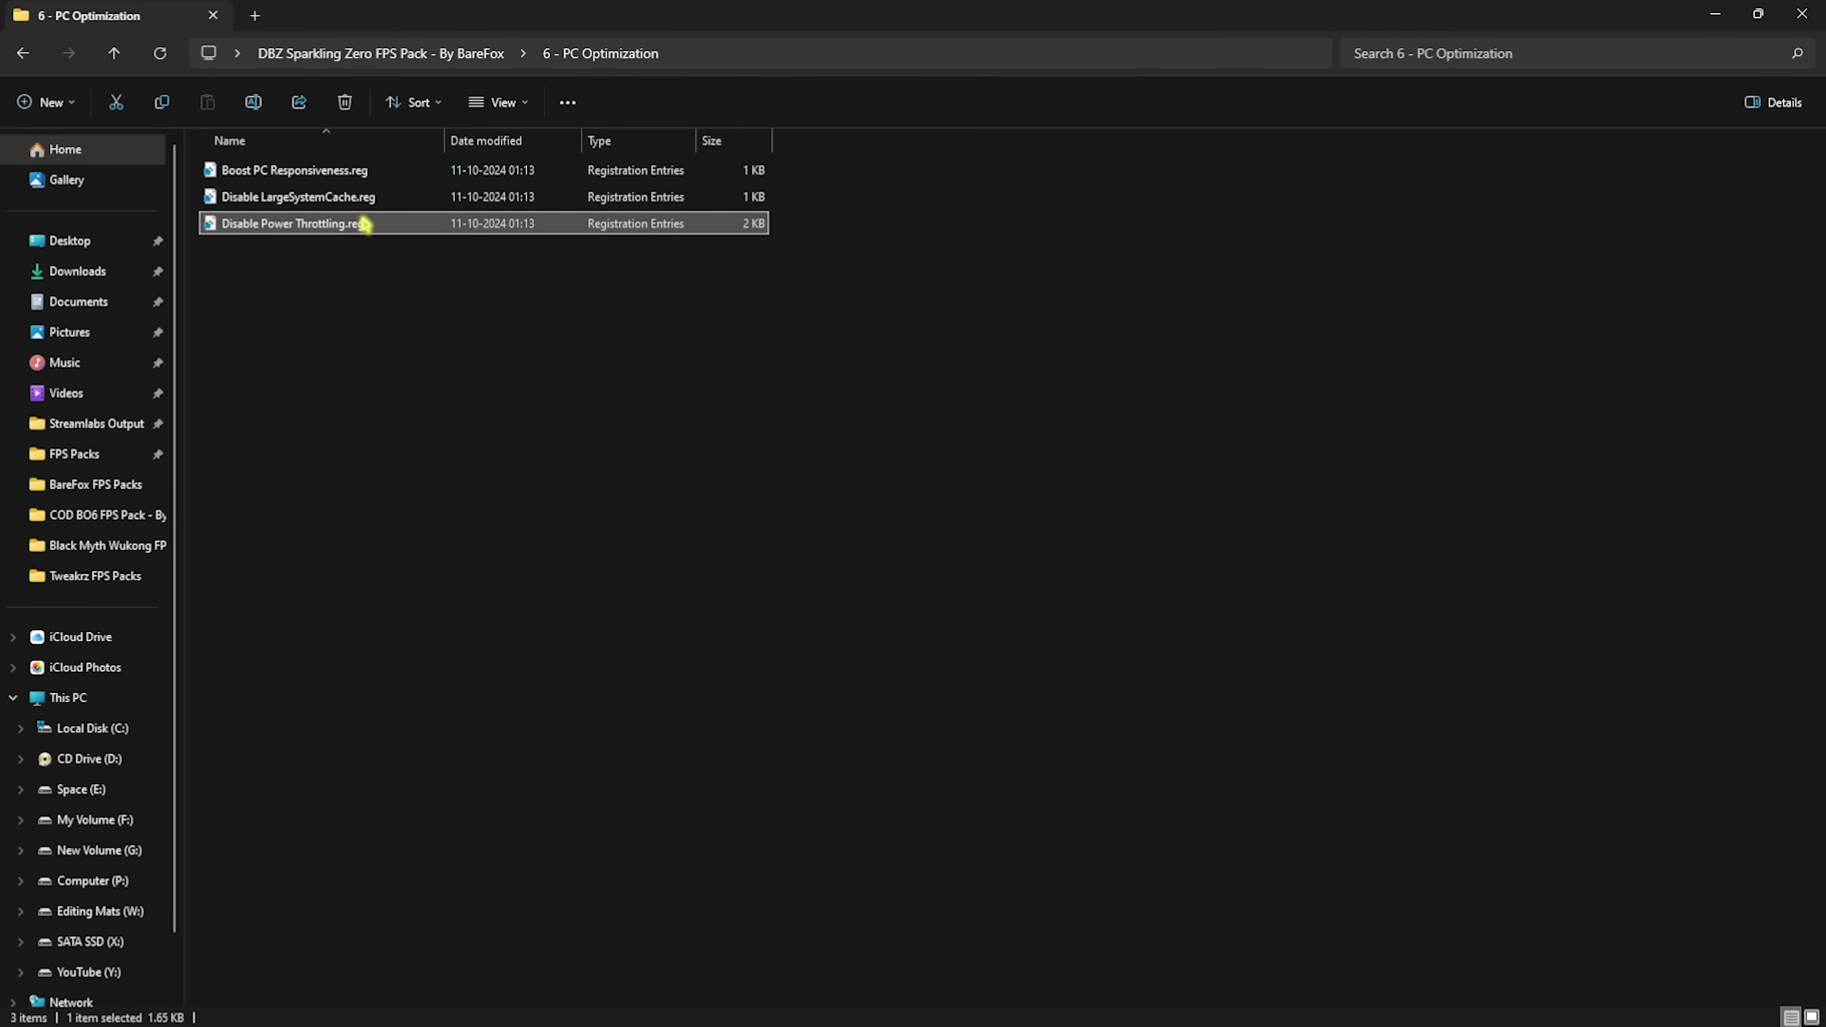
left_click_drag(419, 286, 350, 175)
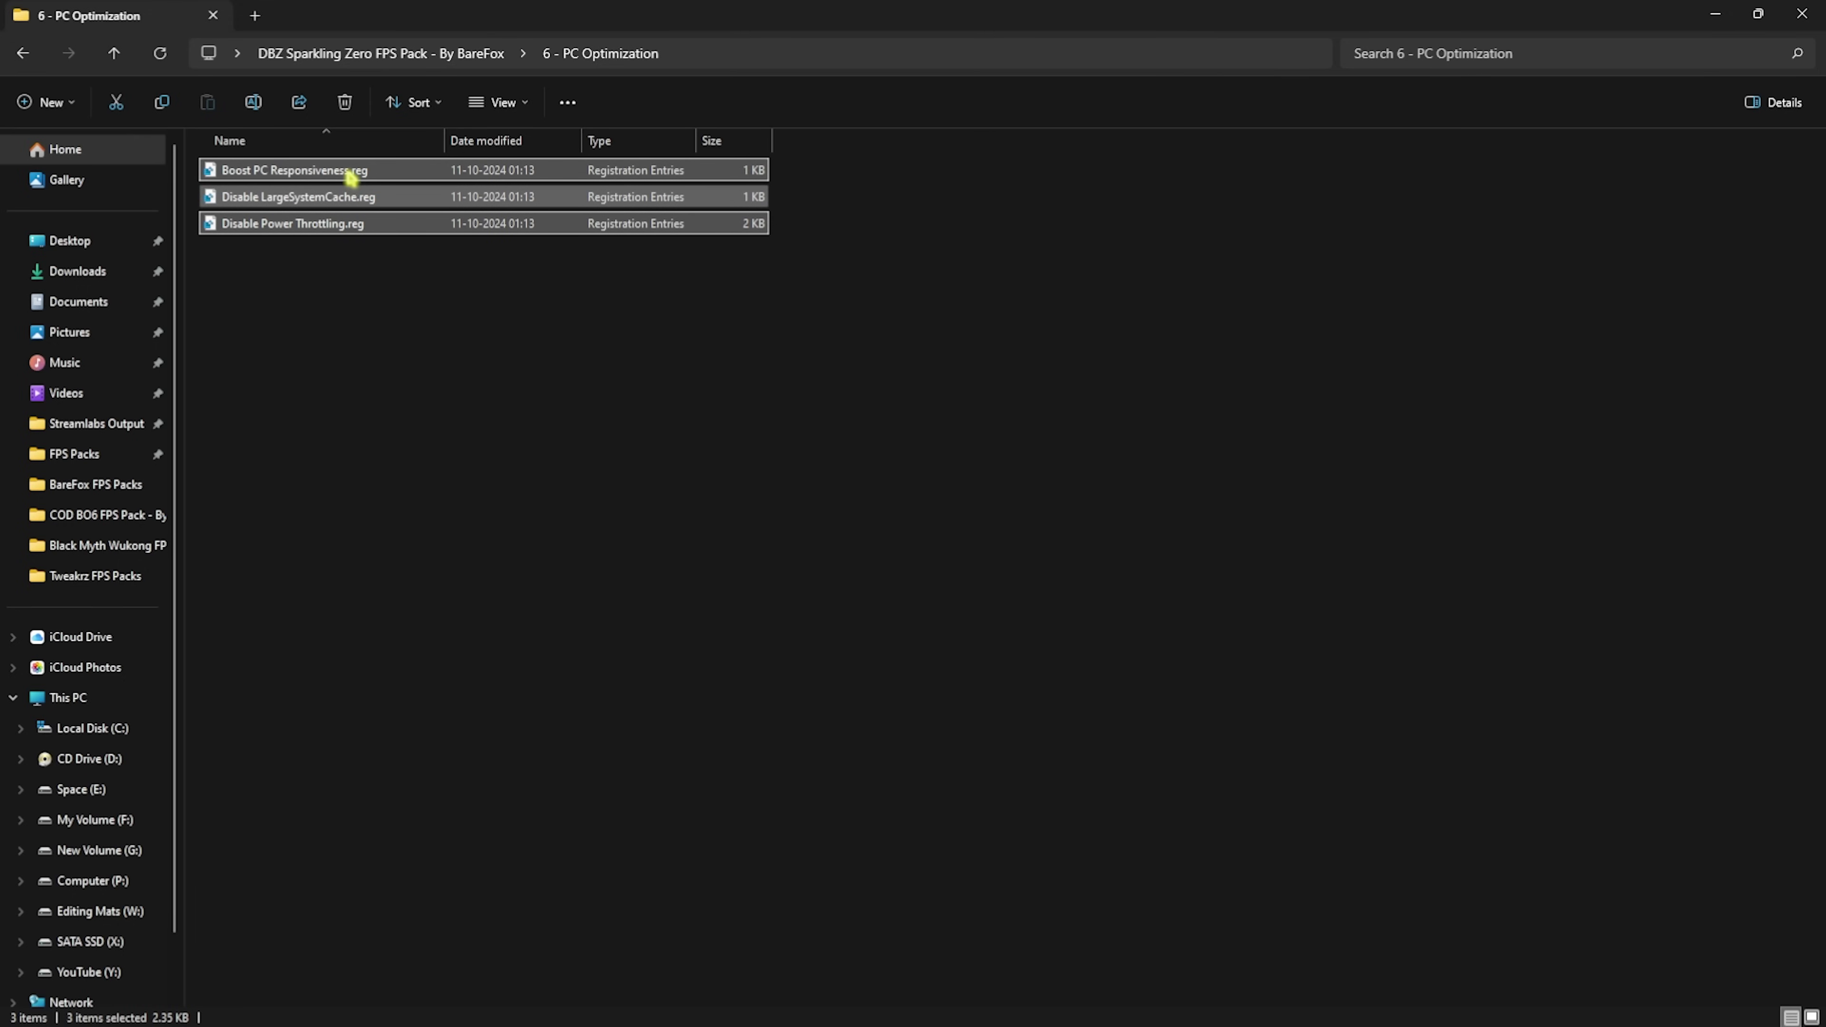
left_click(309, 54)
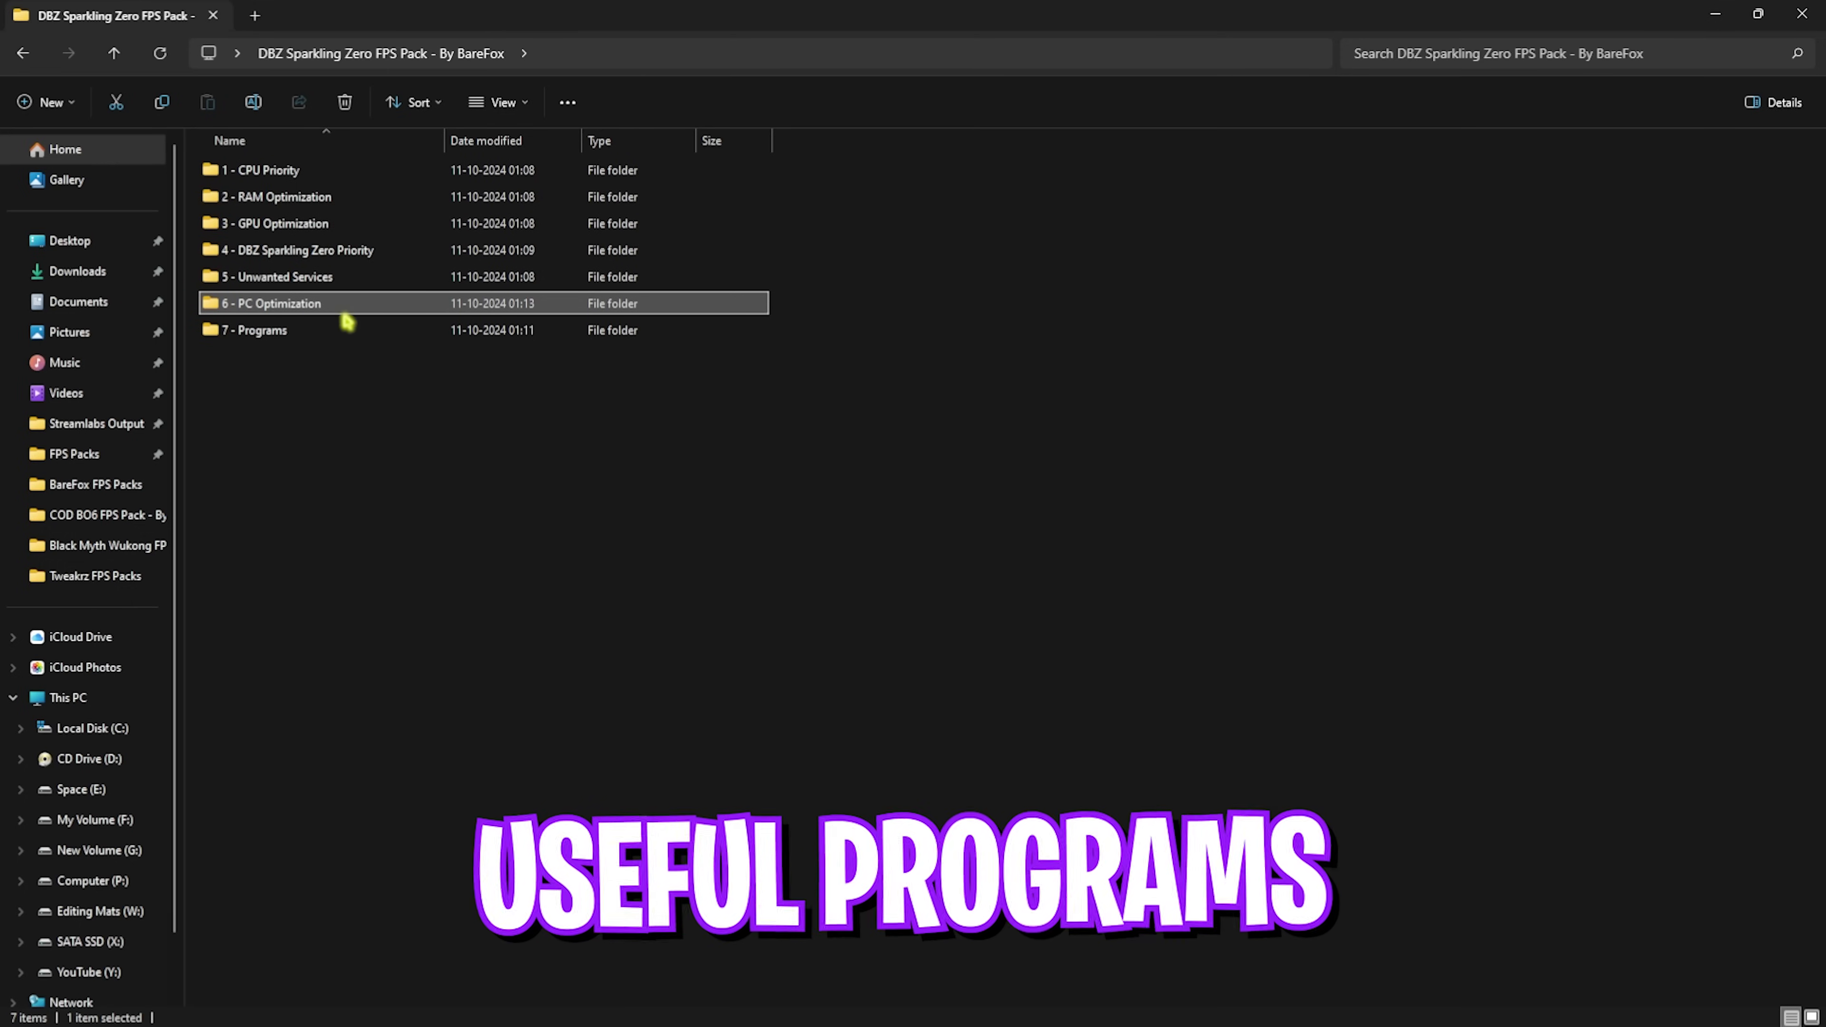
Open 7 - Programs and run Cache Cleaner.bat as administrator
double_click(287, 326)
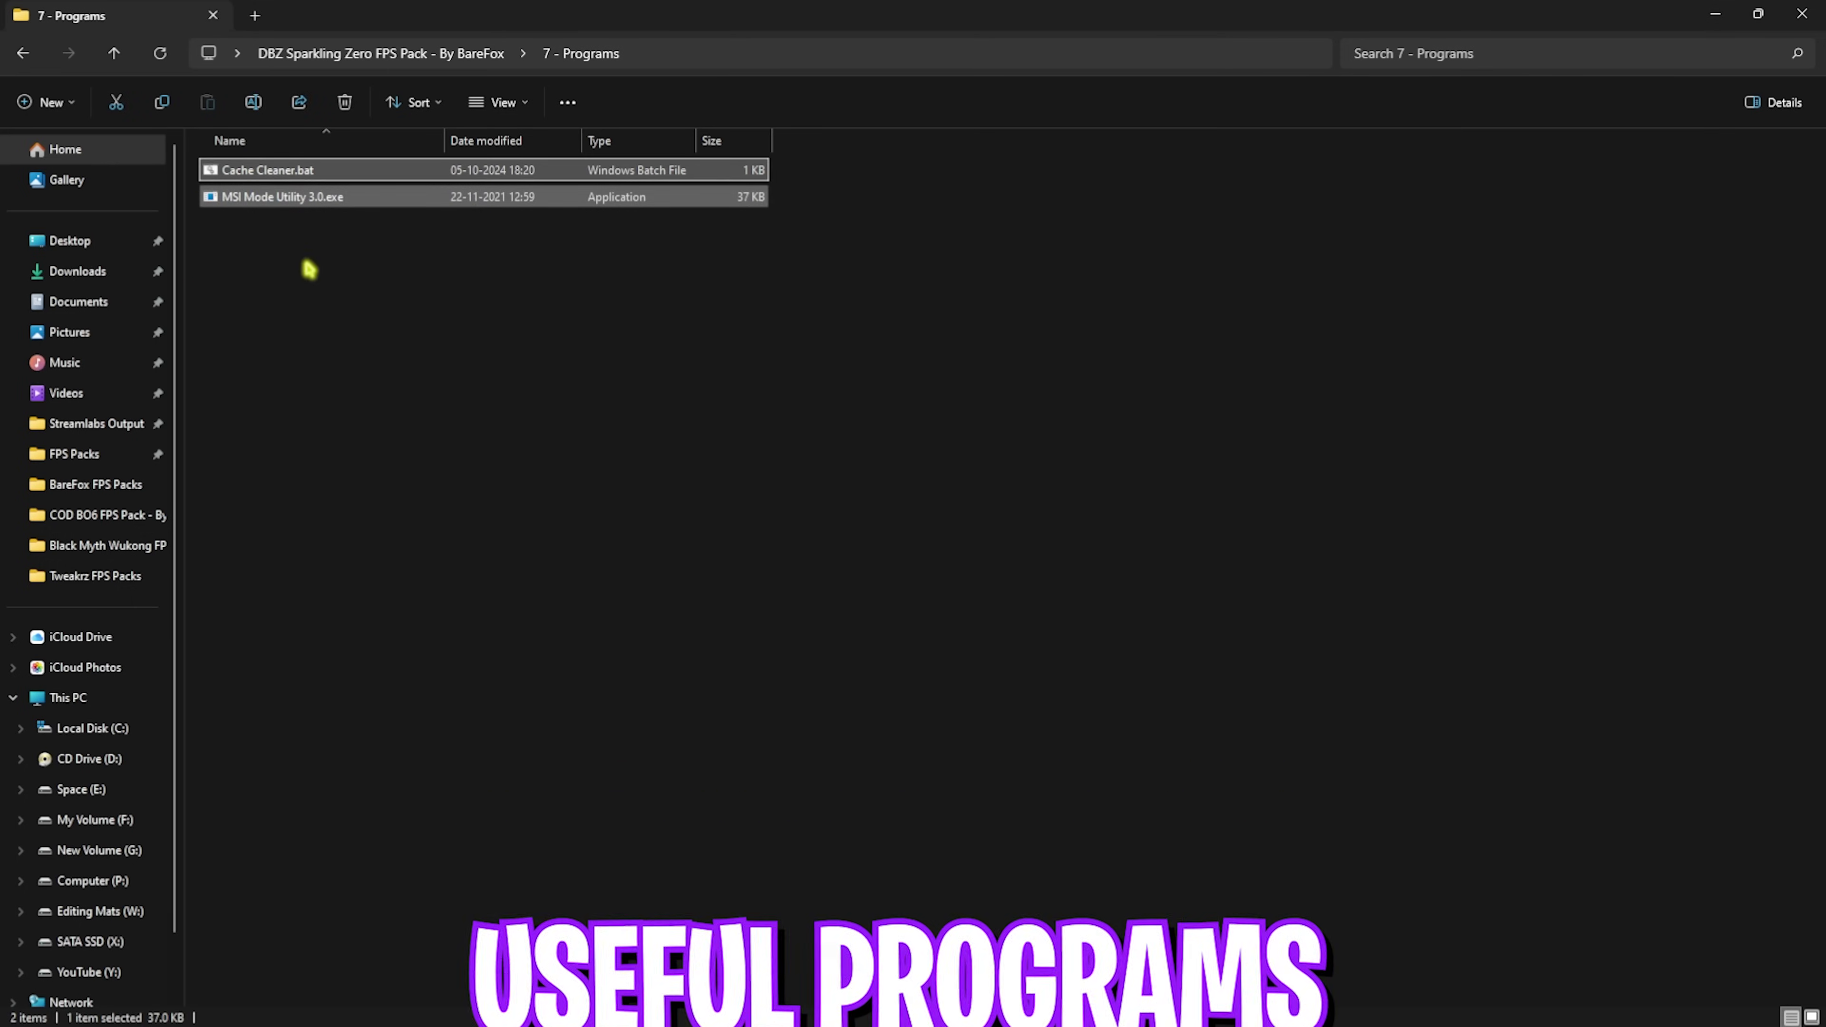
right_click(256, 174)
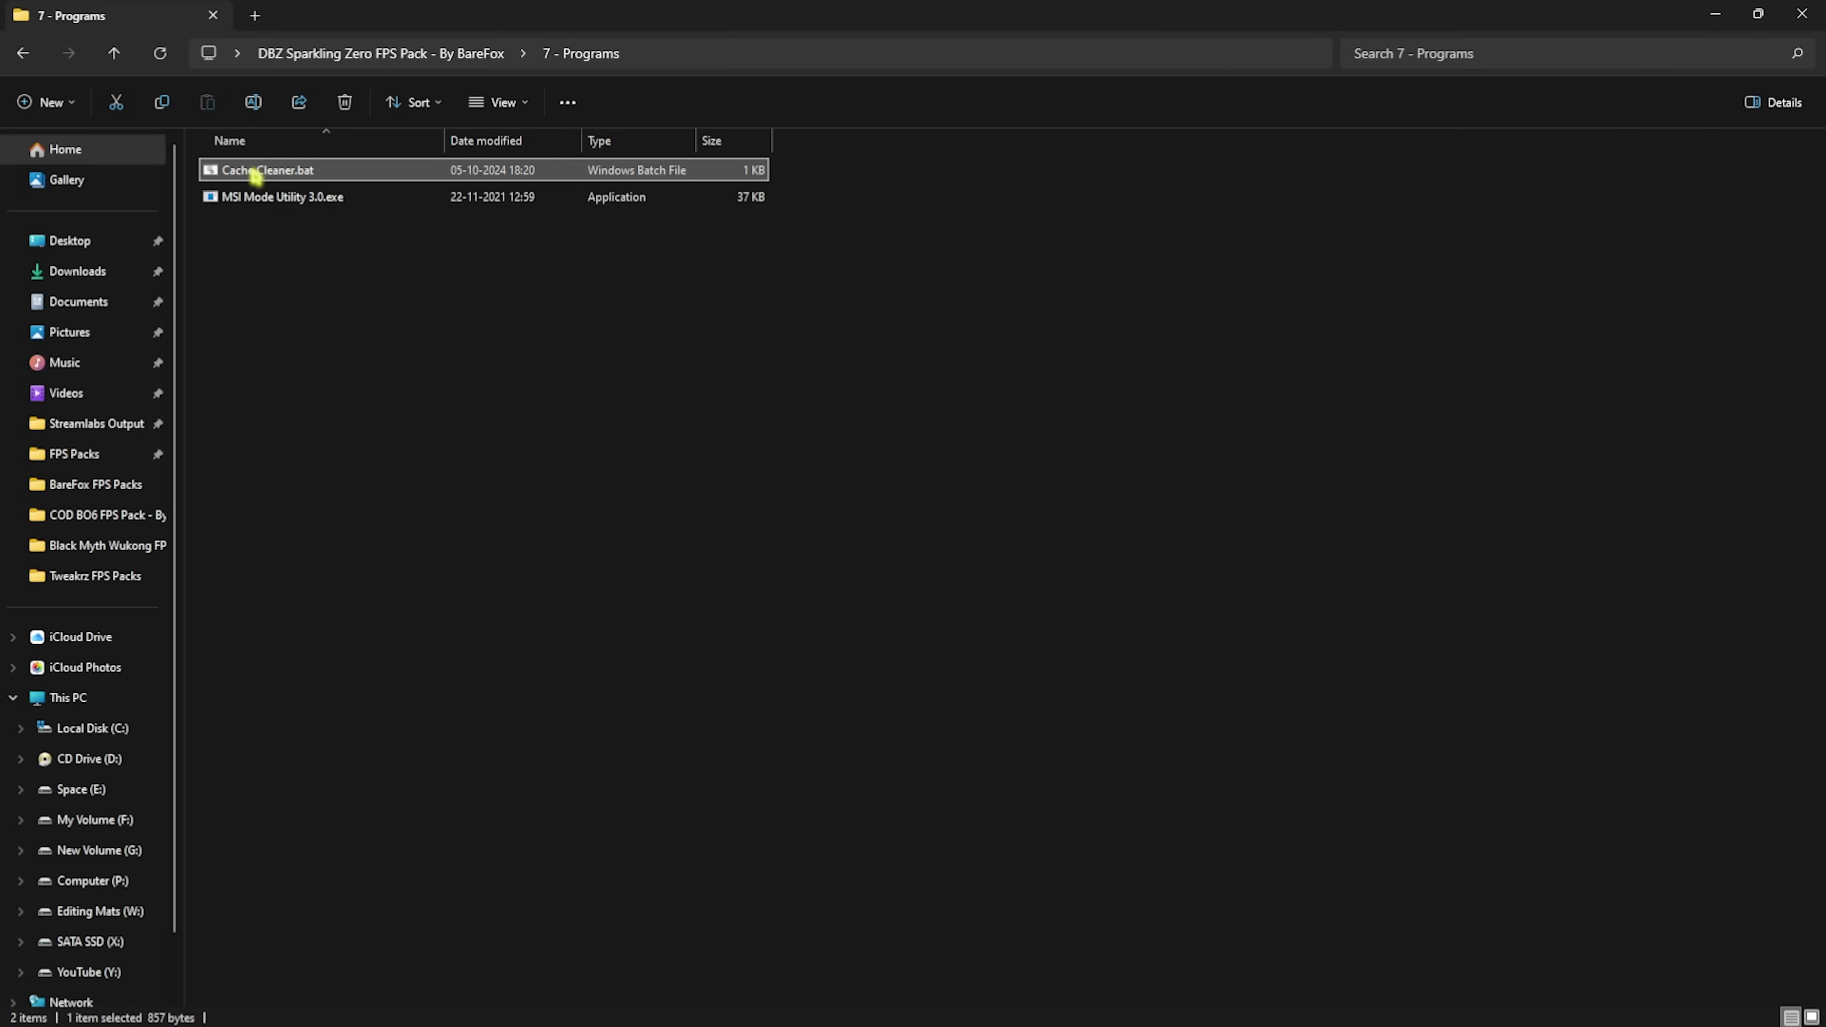
left_click(343, 294)
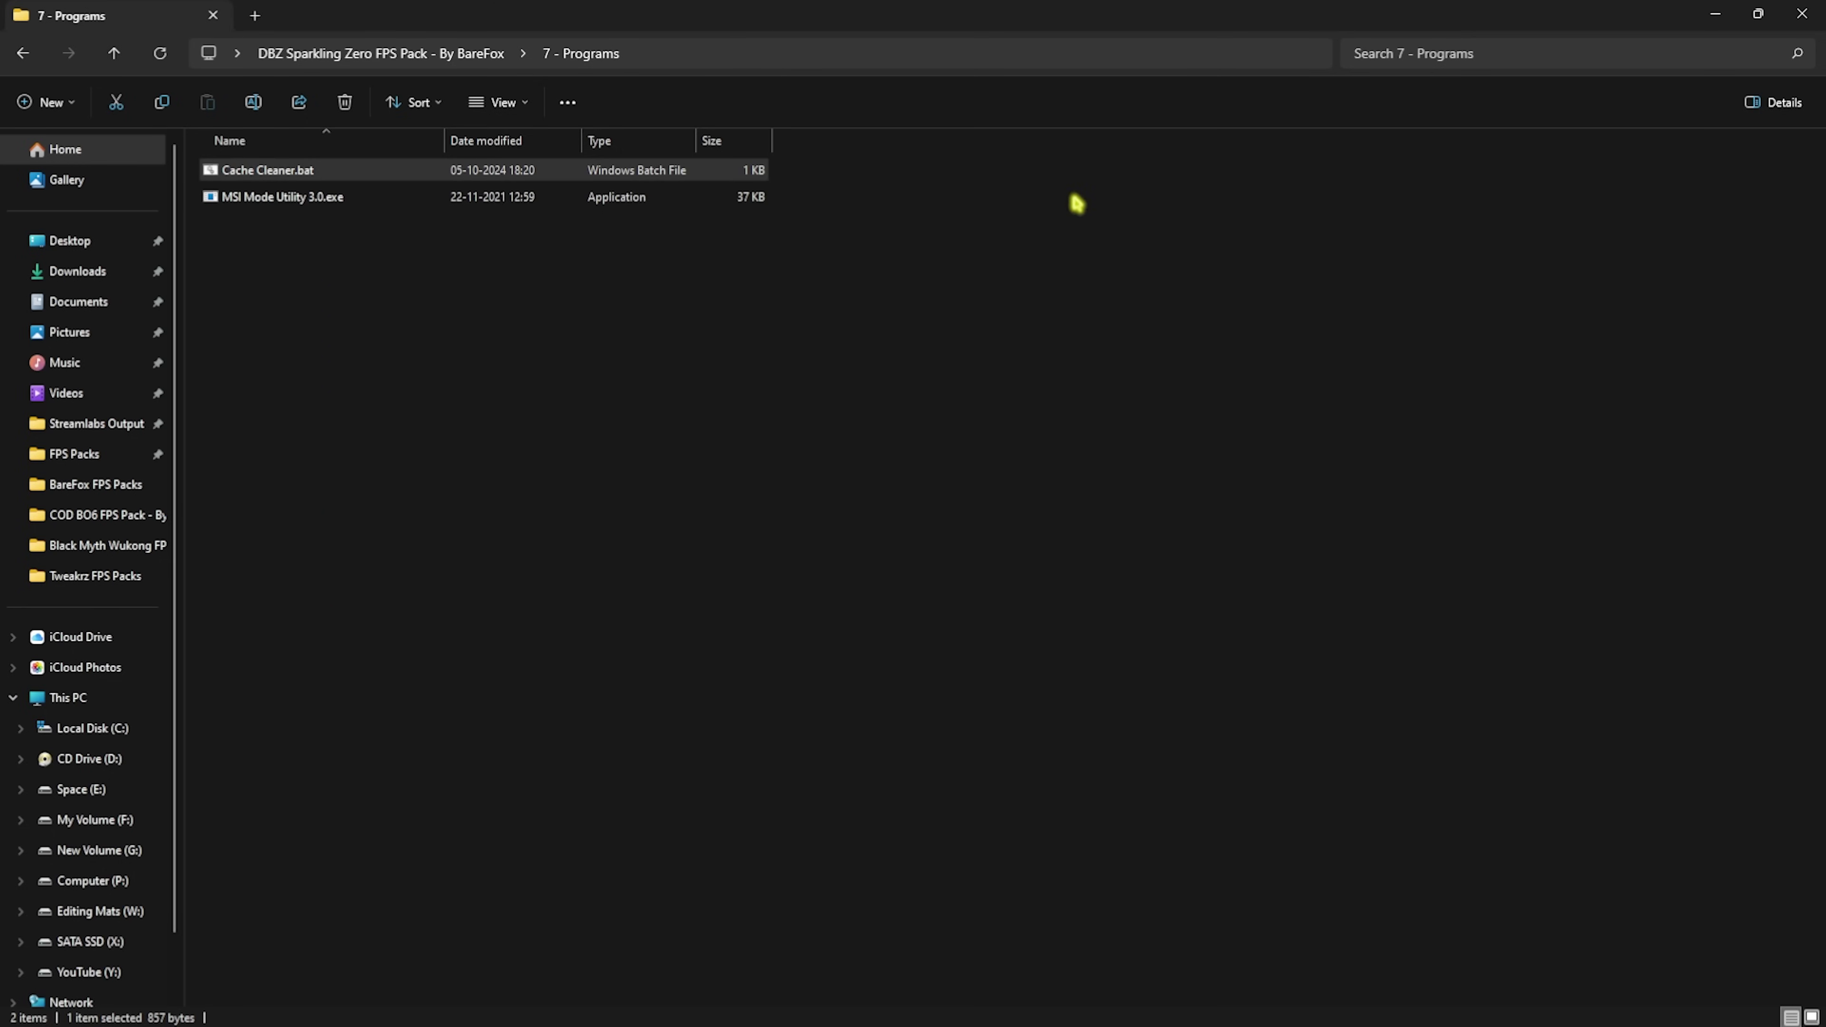
left_click(265, 204)
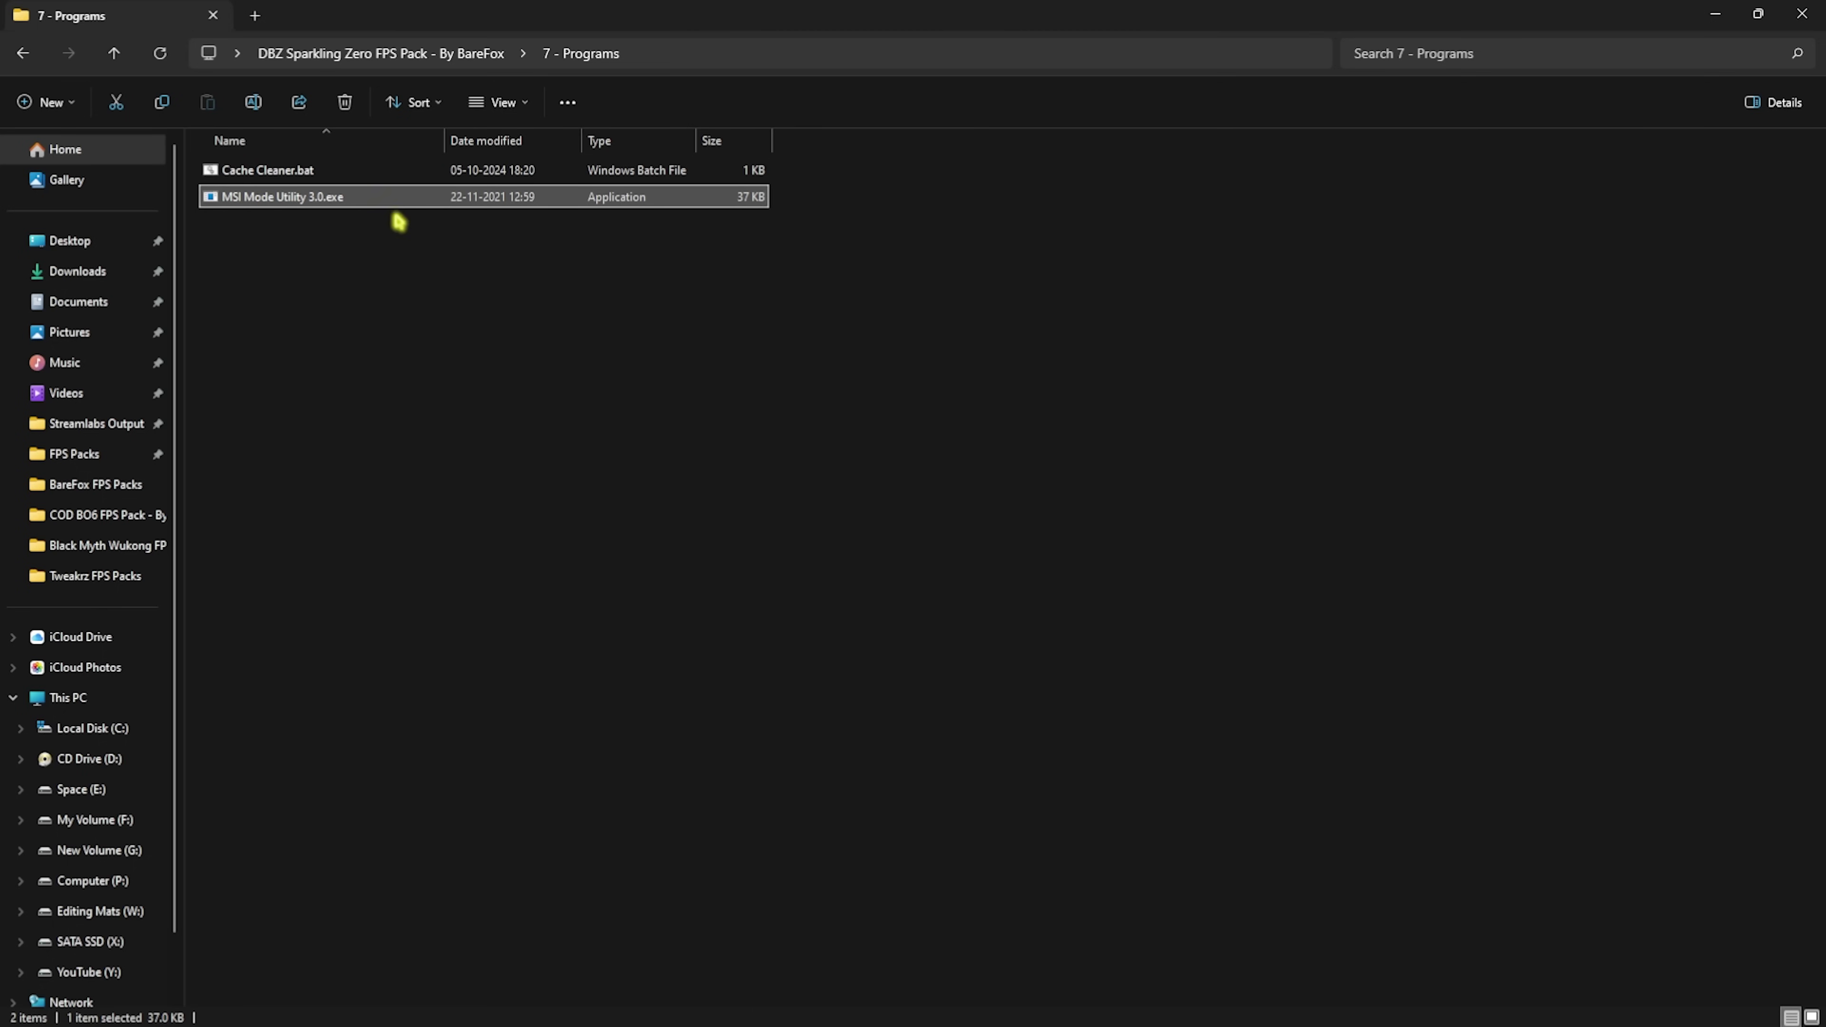
right_click(374, 210)
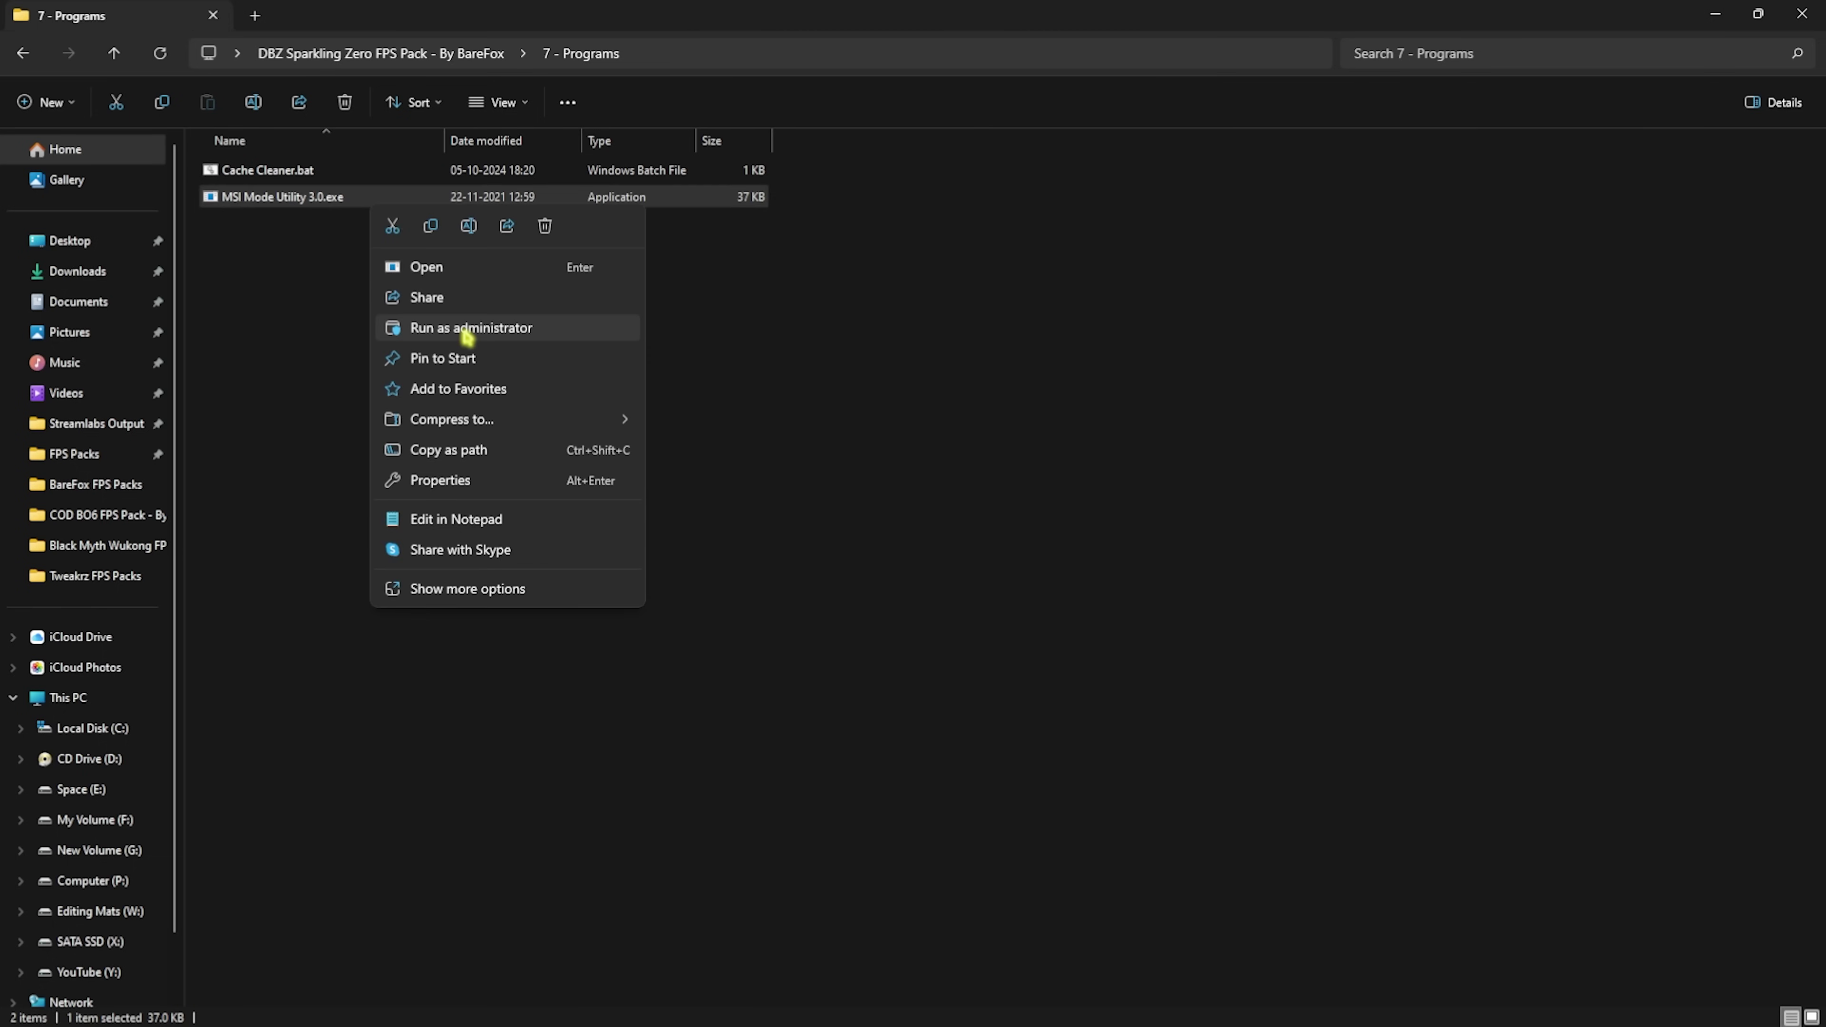
Enable MSI mode with High priority for the RTX 2070 SUPER, then close the utility and Explorer
left_click(465, 333)
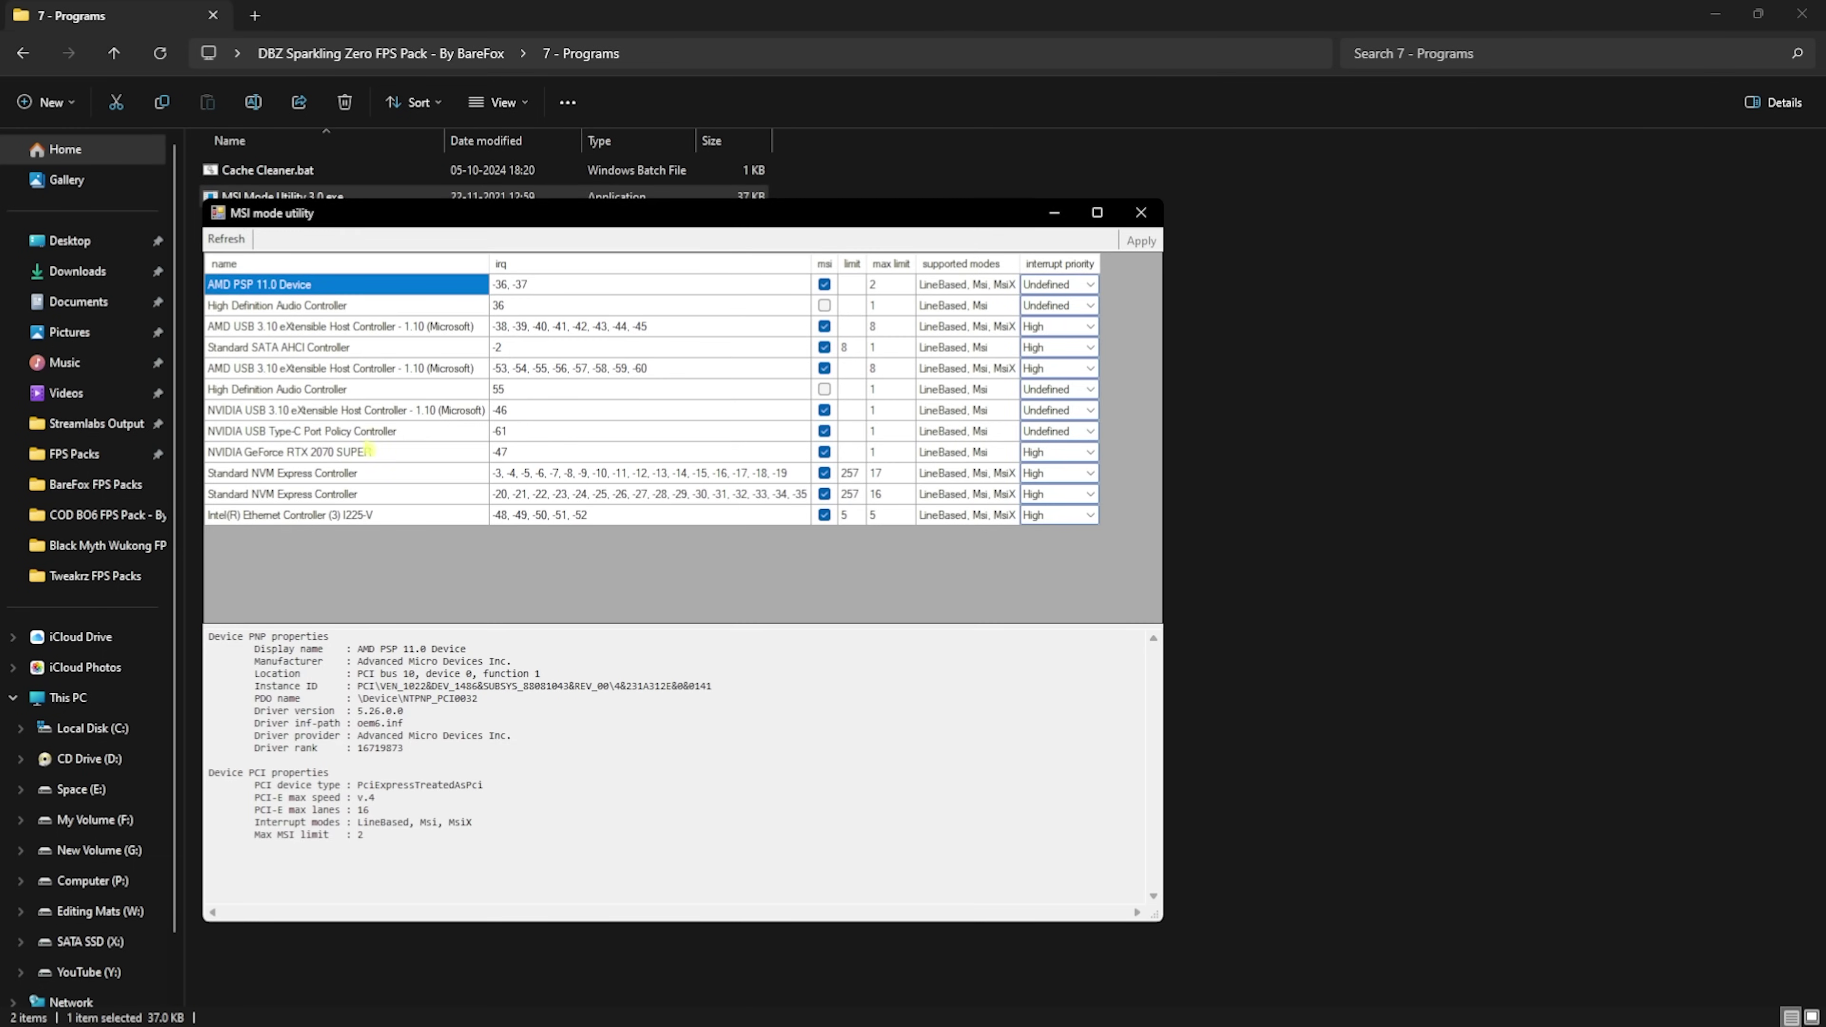
left_click(291, 453)
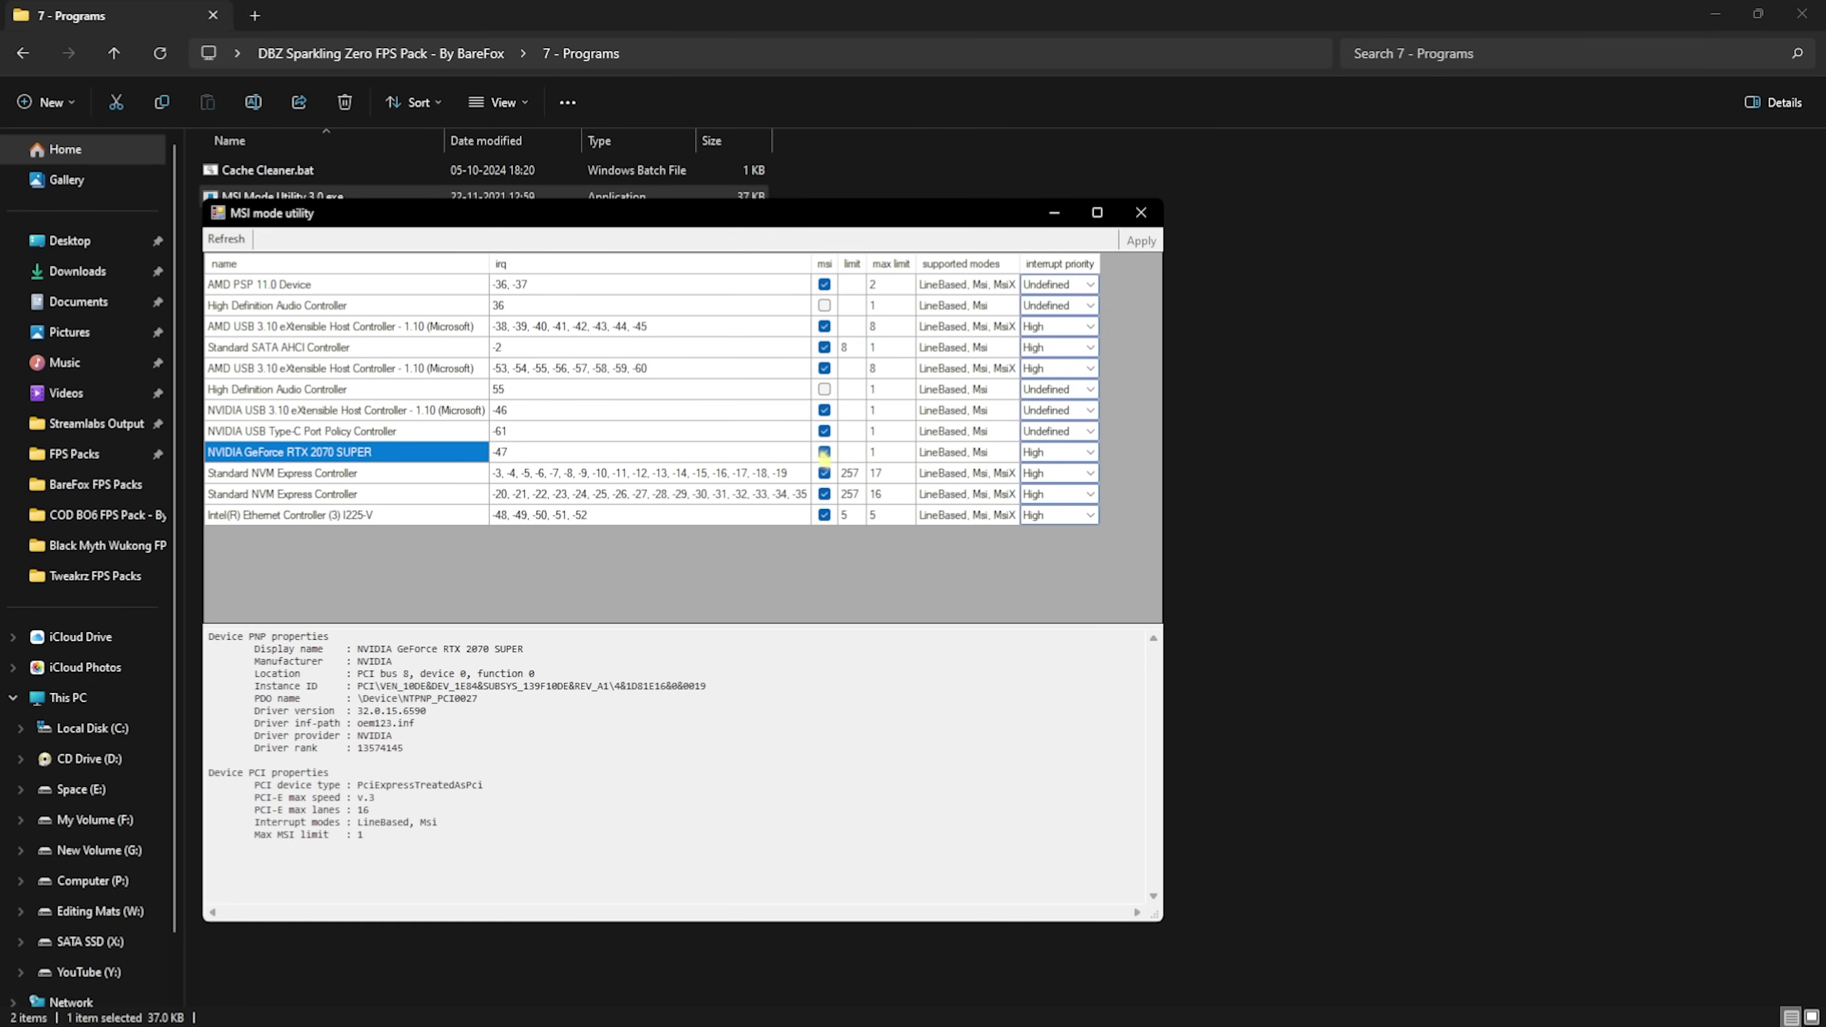
left_click(824, 453)
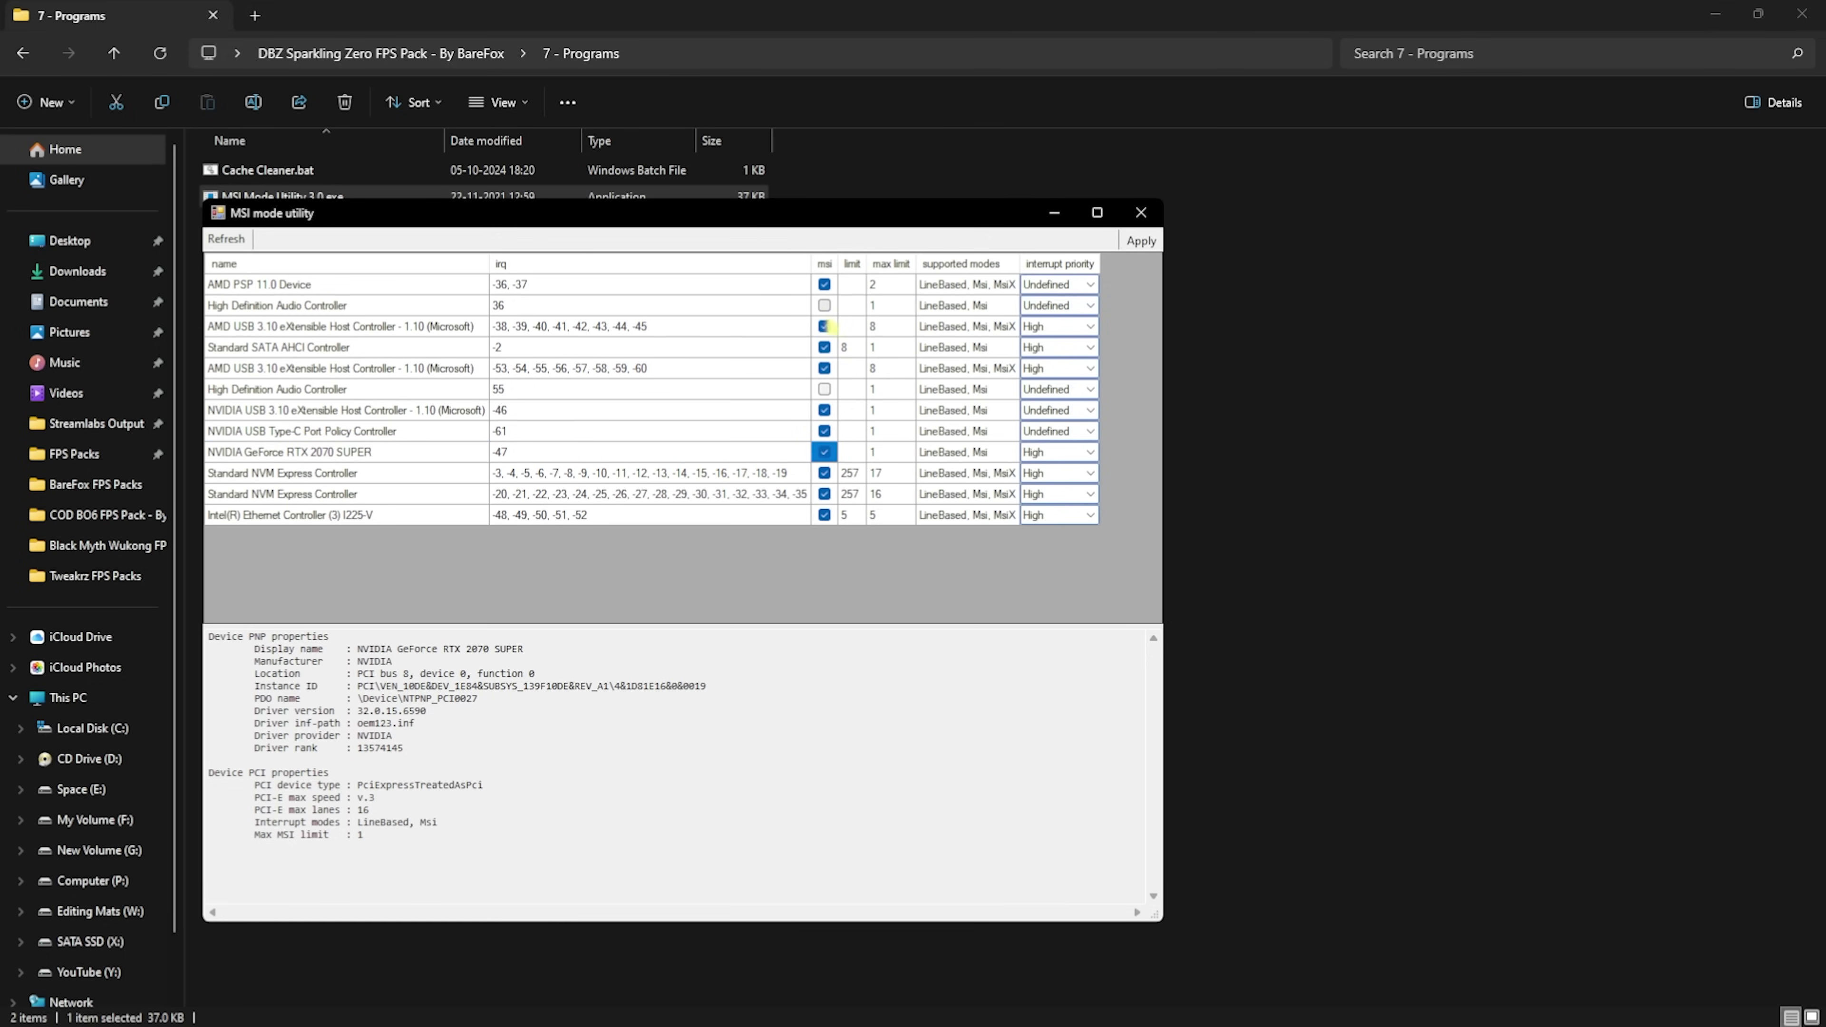
left_click(1090, 451)
left_click(1051, 507)
left_click(1142, 215)
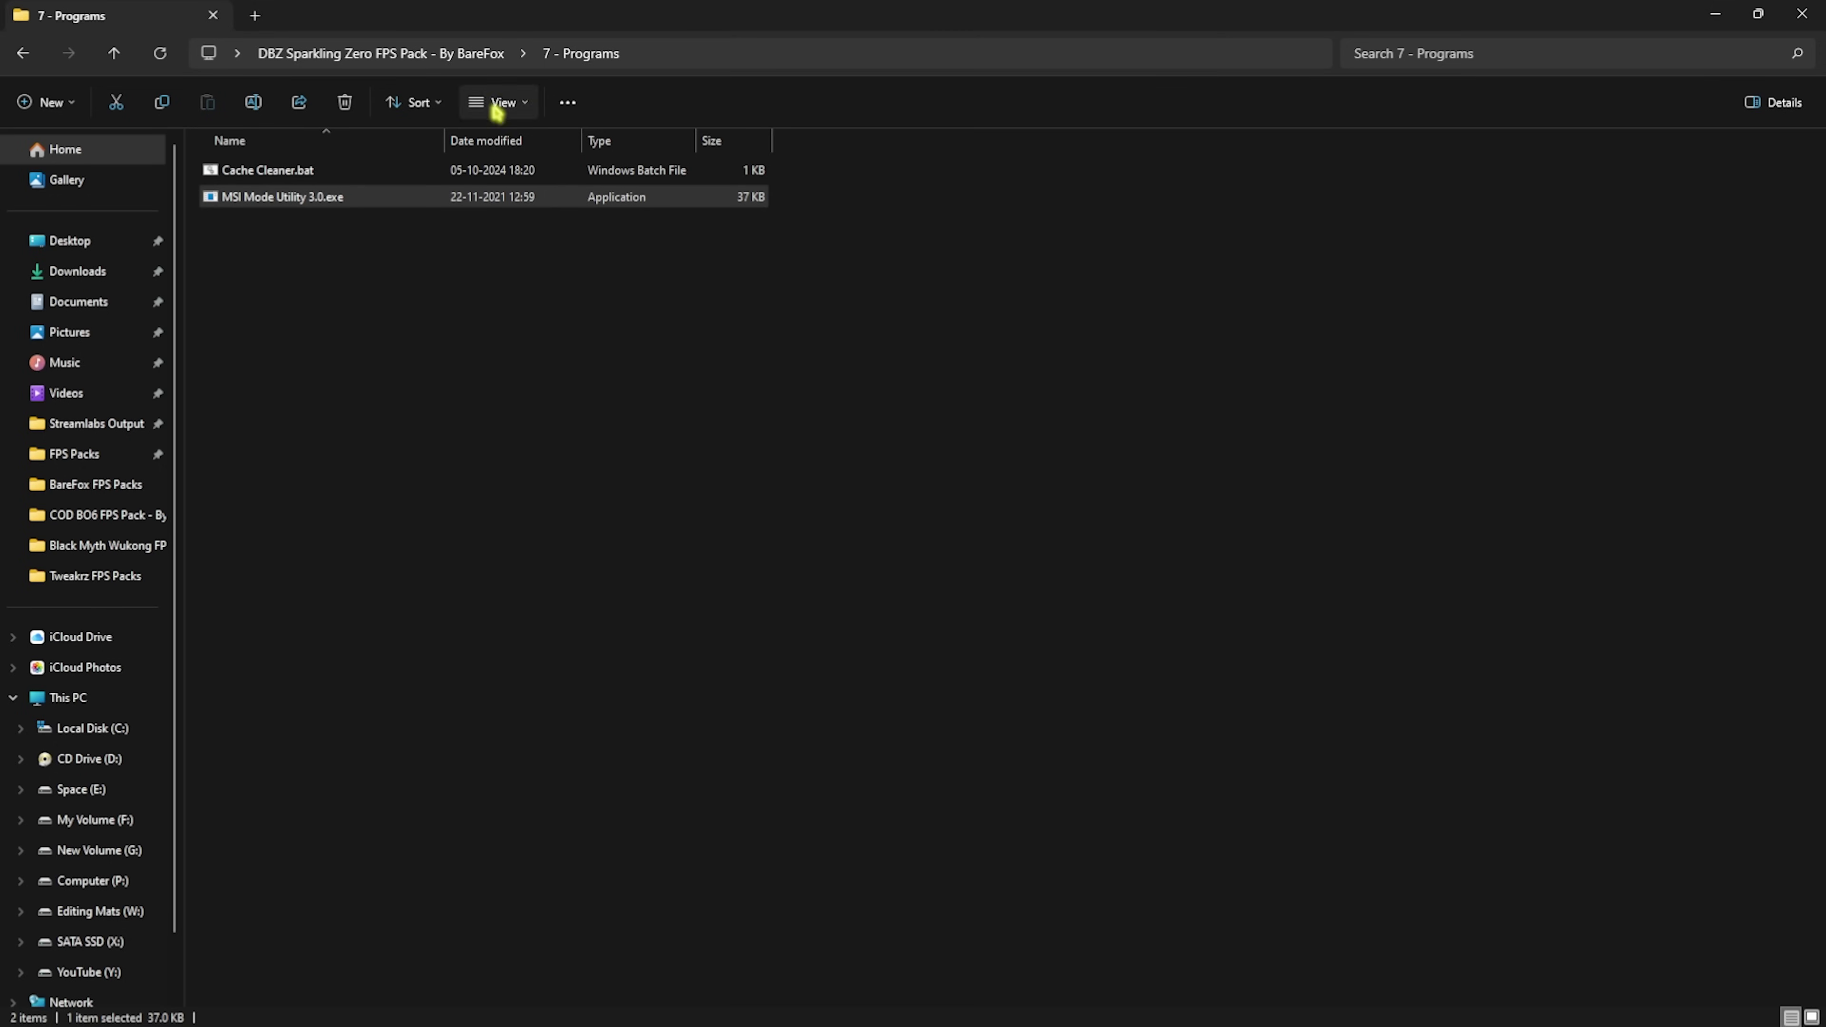
left_click(1804, 11)
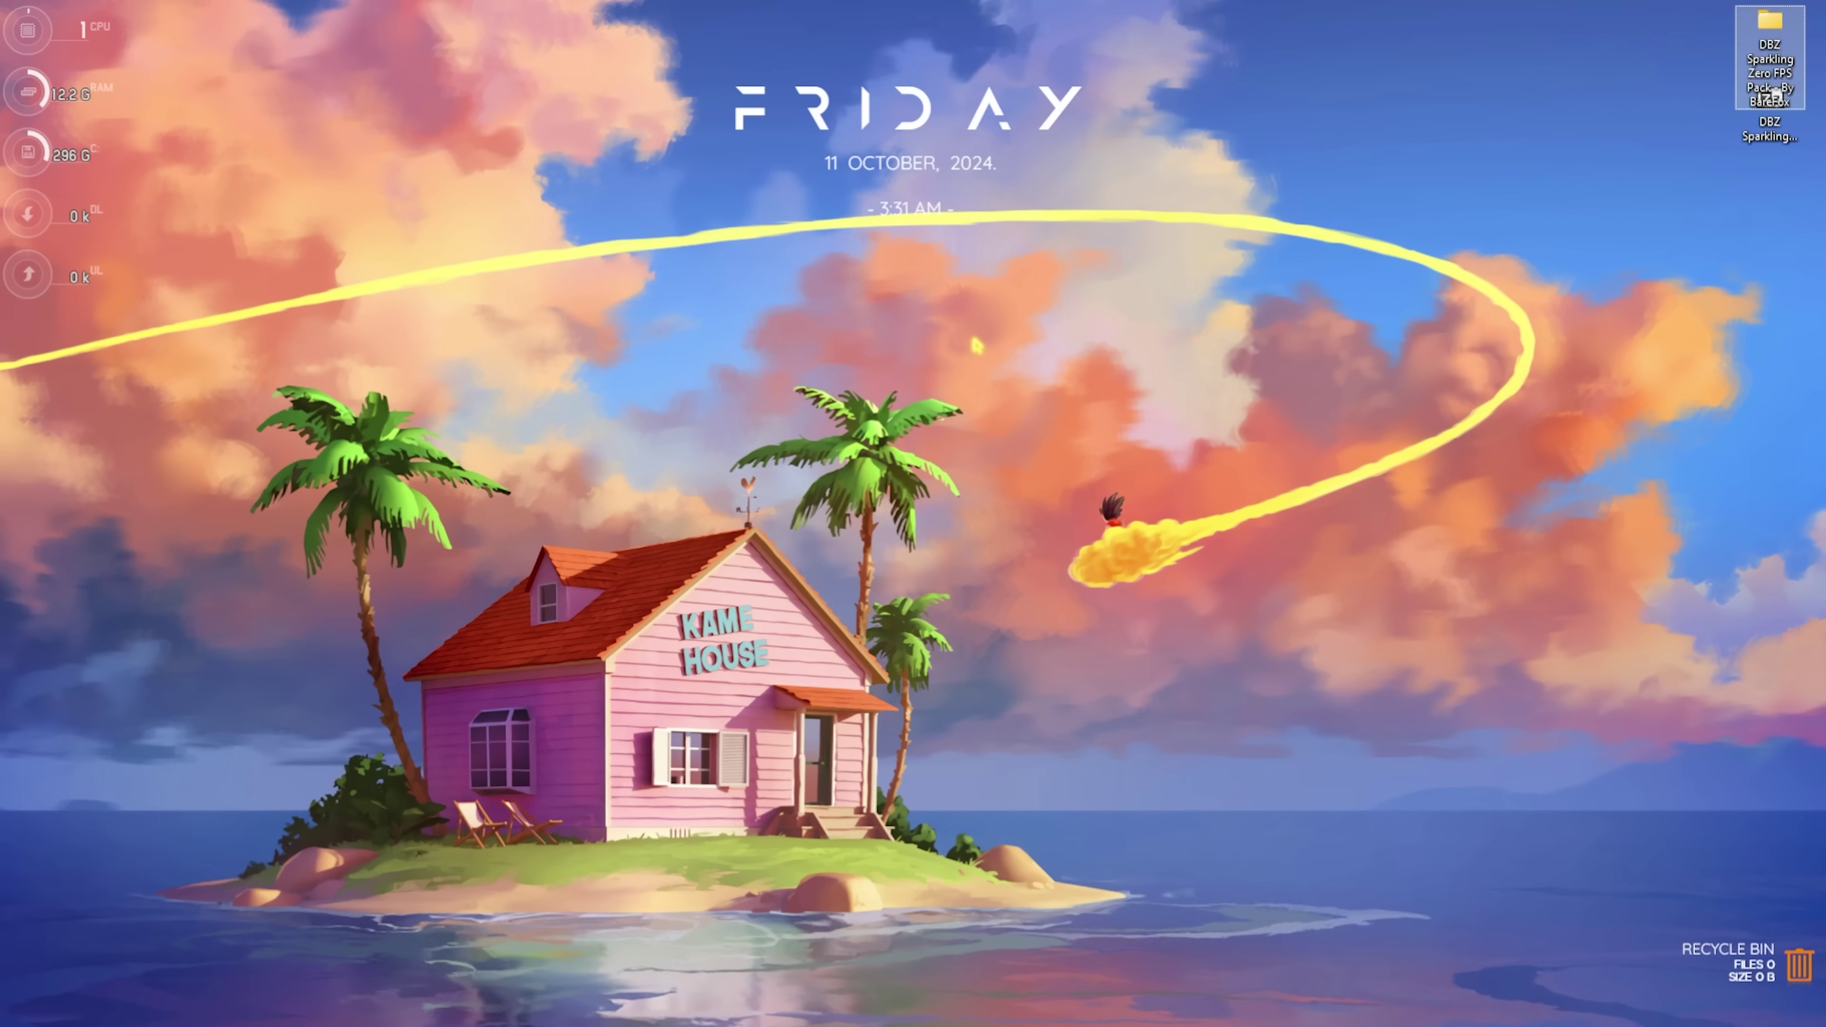
Open Services and set the SysMain service's startup type to Disabled
key("super")
type("services")
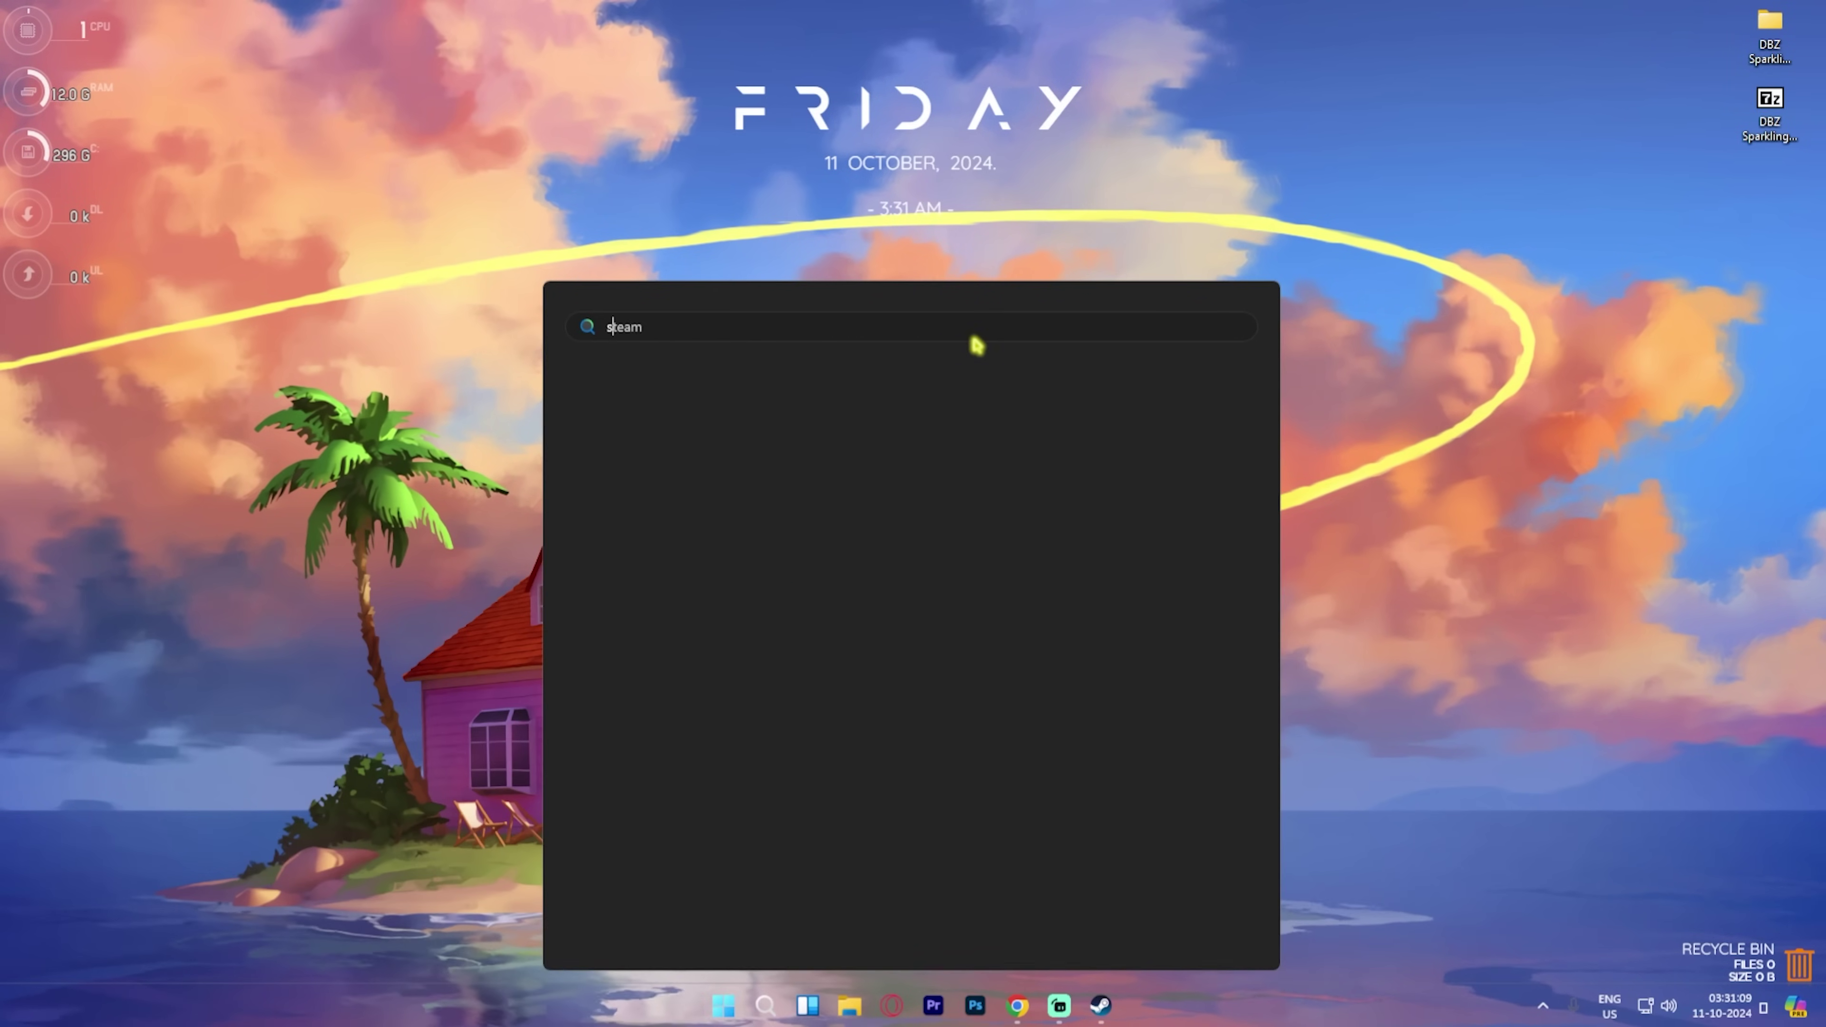
key("Return")
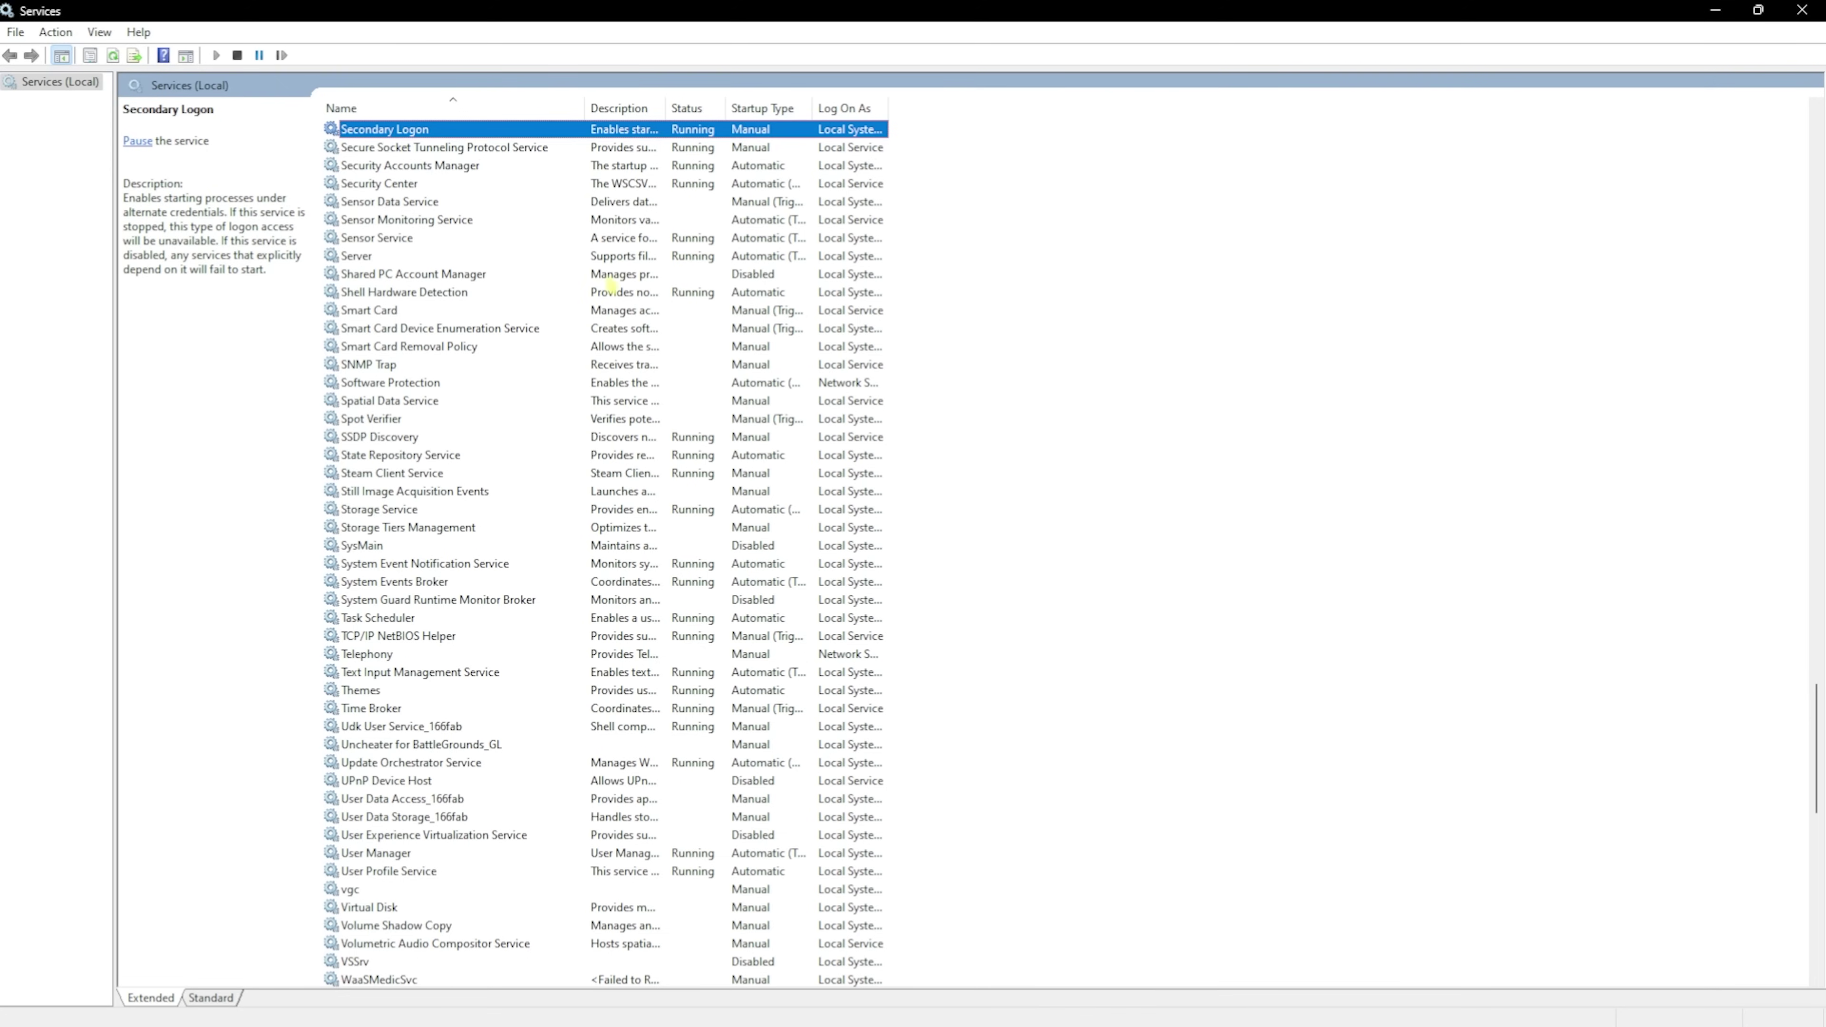
left_click(386, 546)
right_click(411, 551)
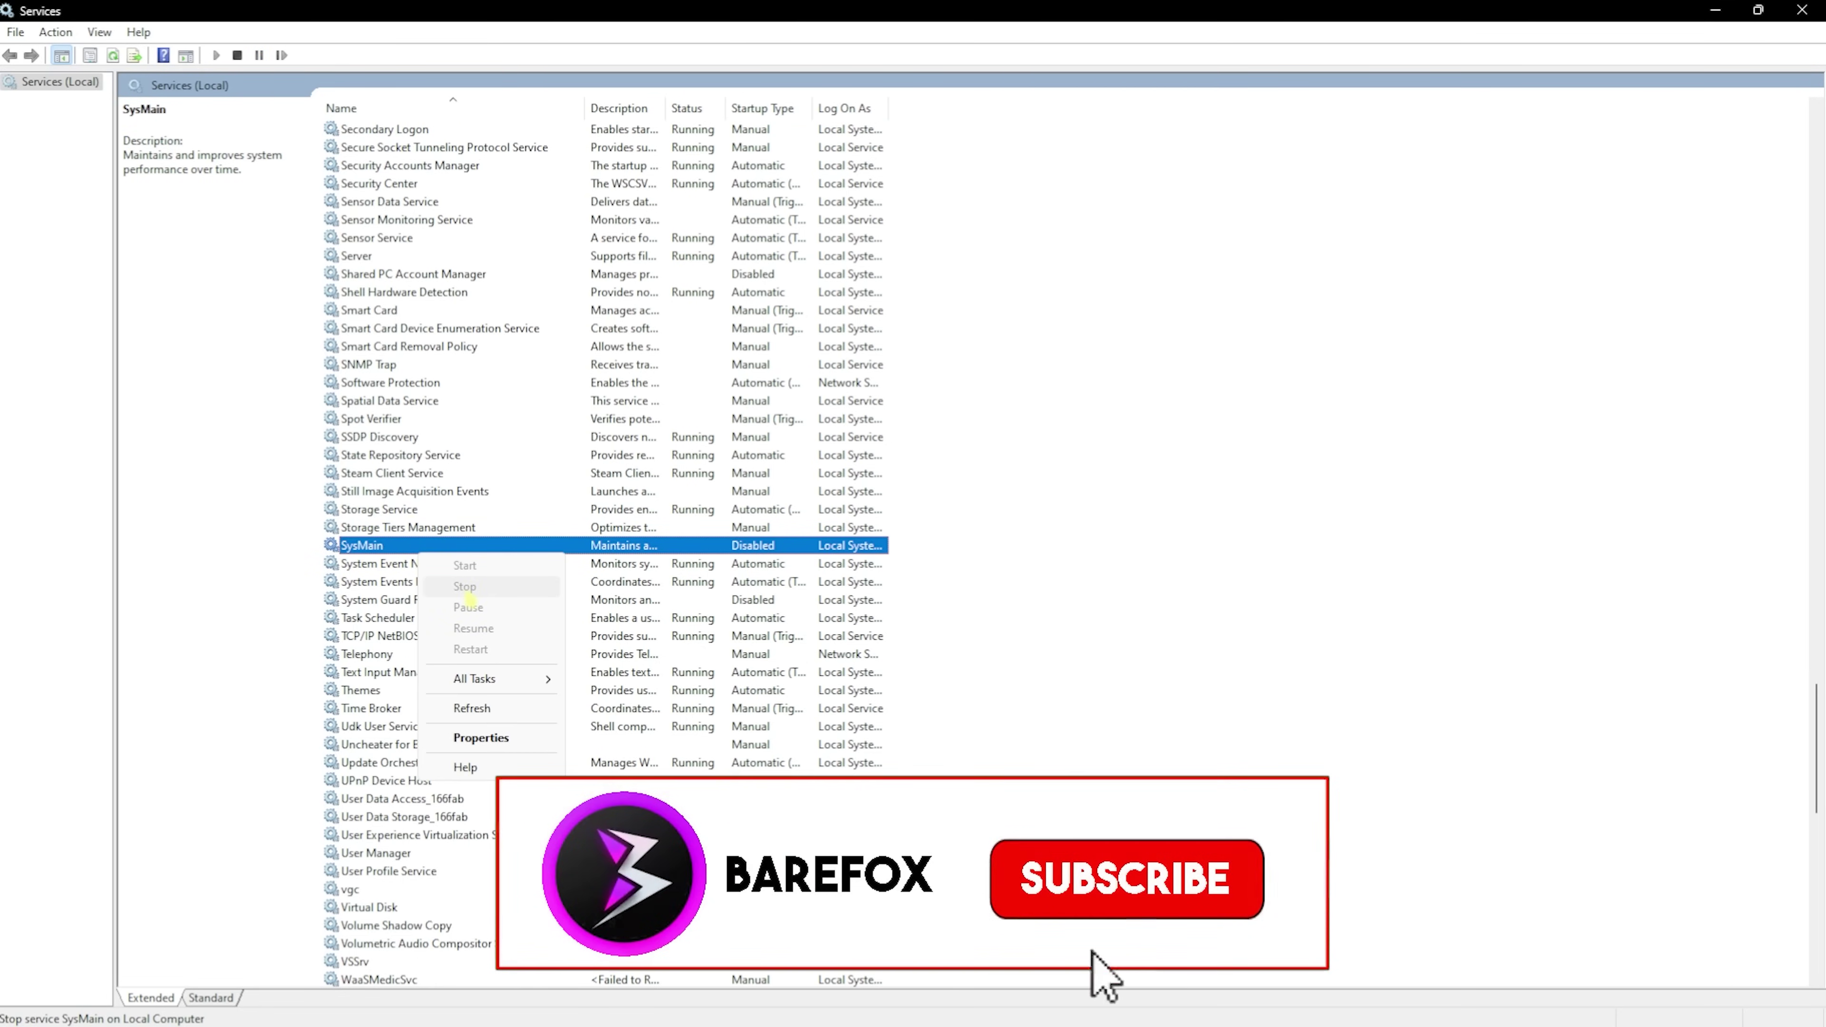
left_click(481, 737)
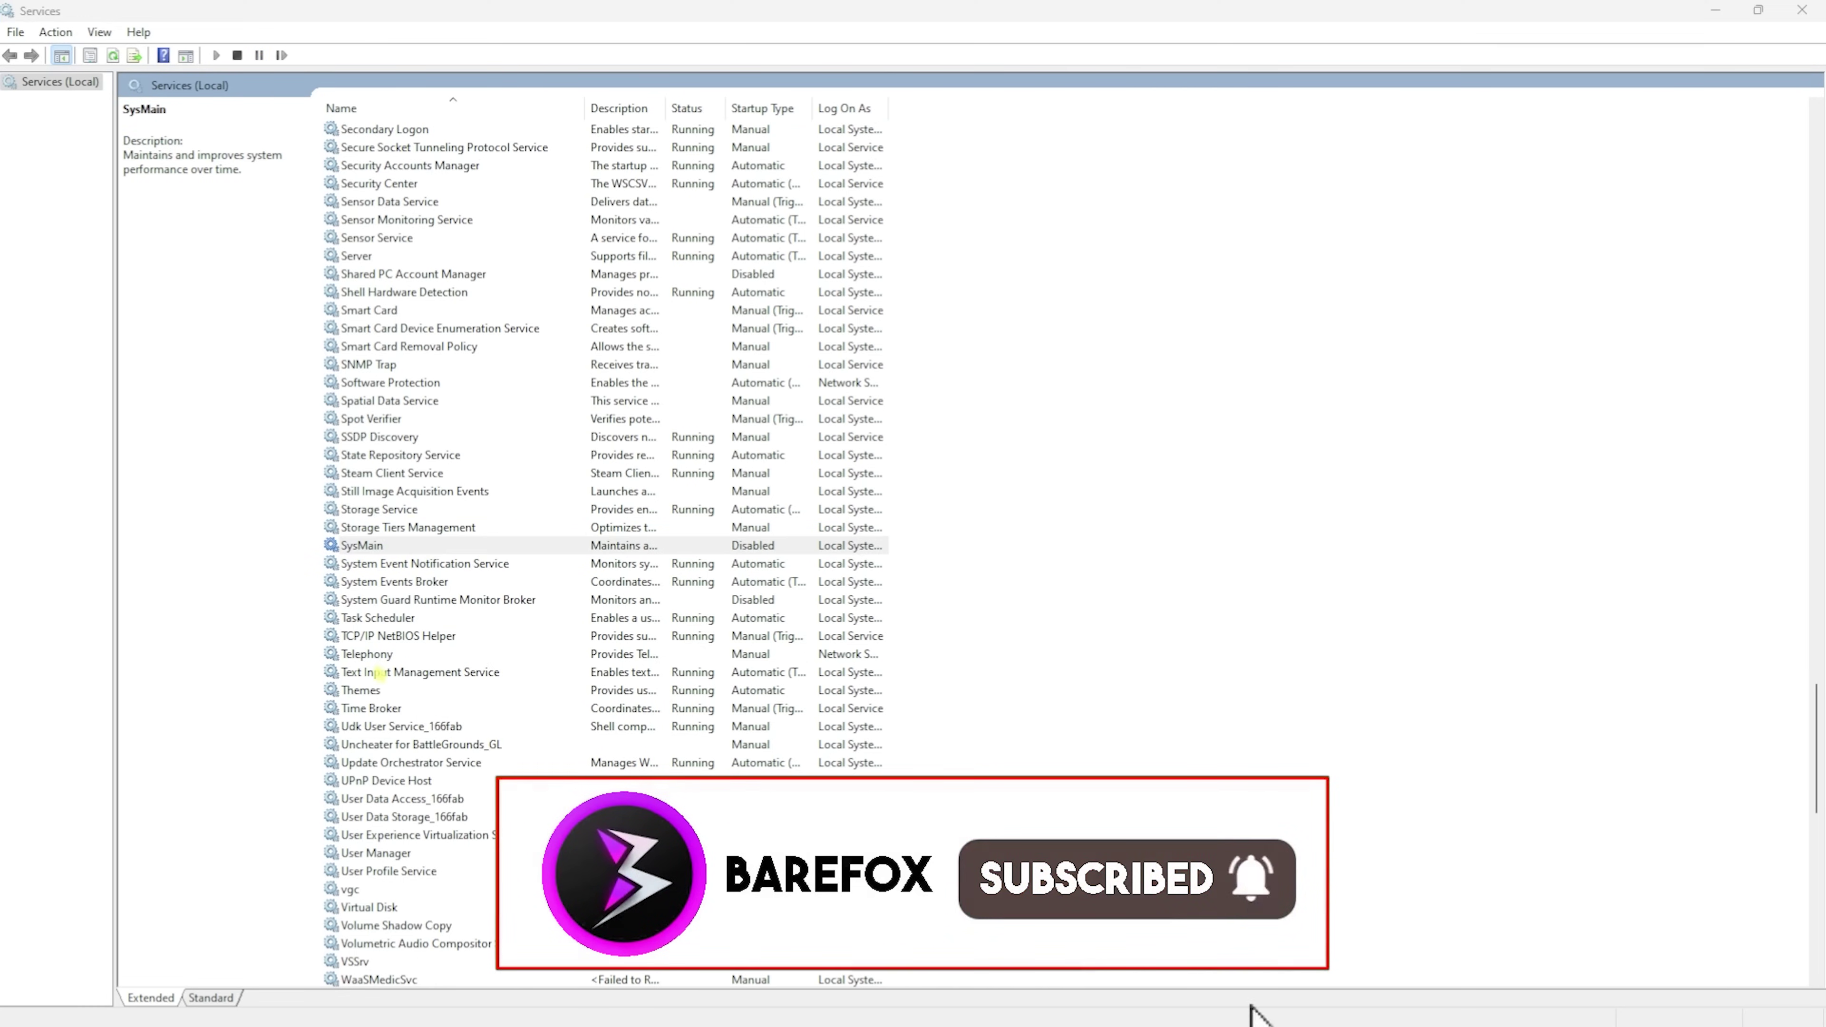
left_click(949, 501)
left_click(949, 559)
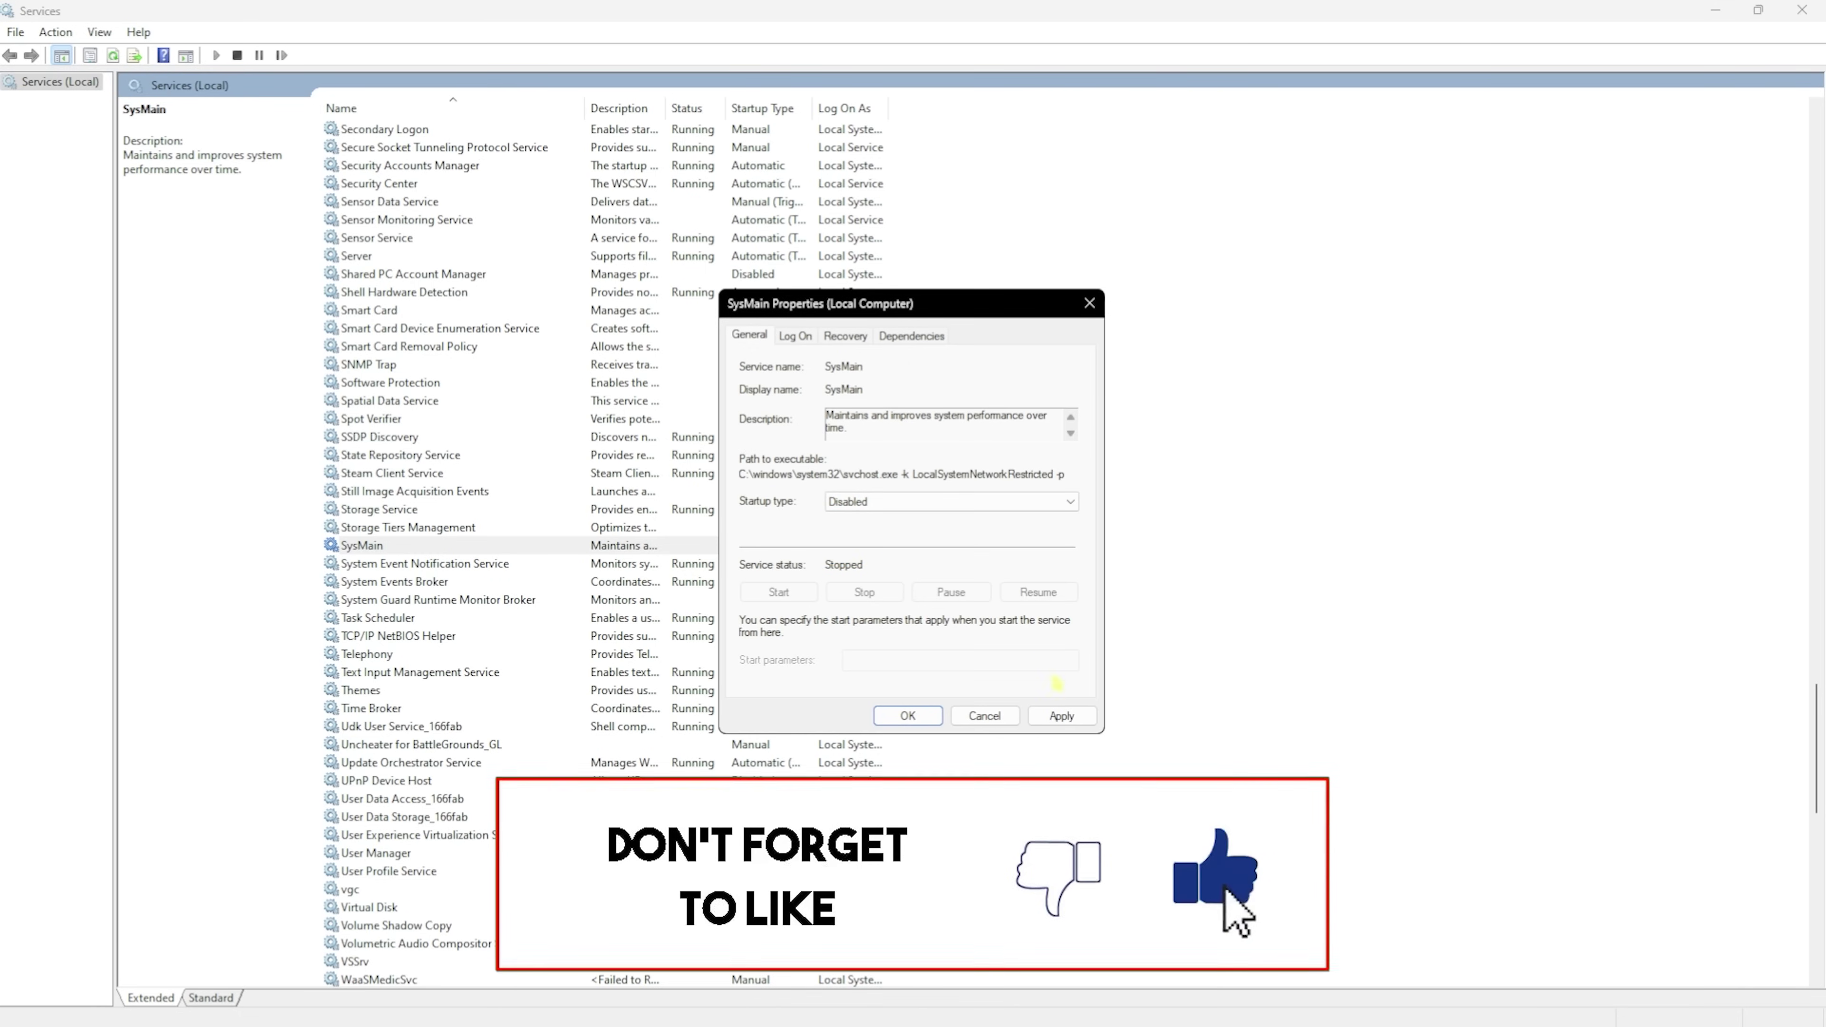
left_click(908, 715)
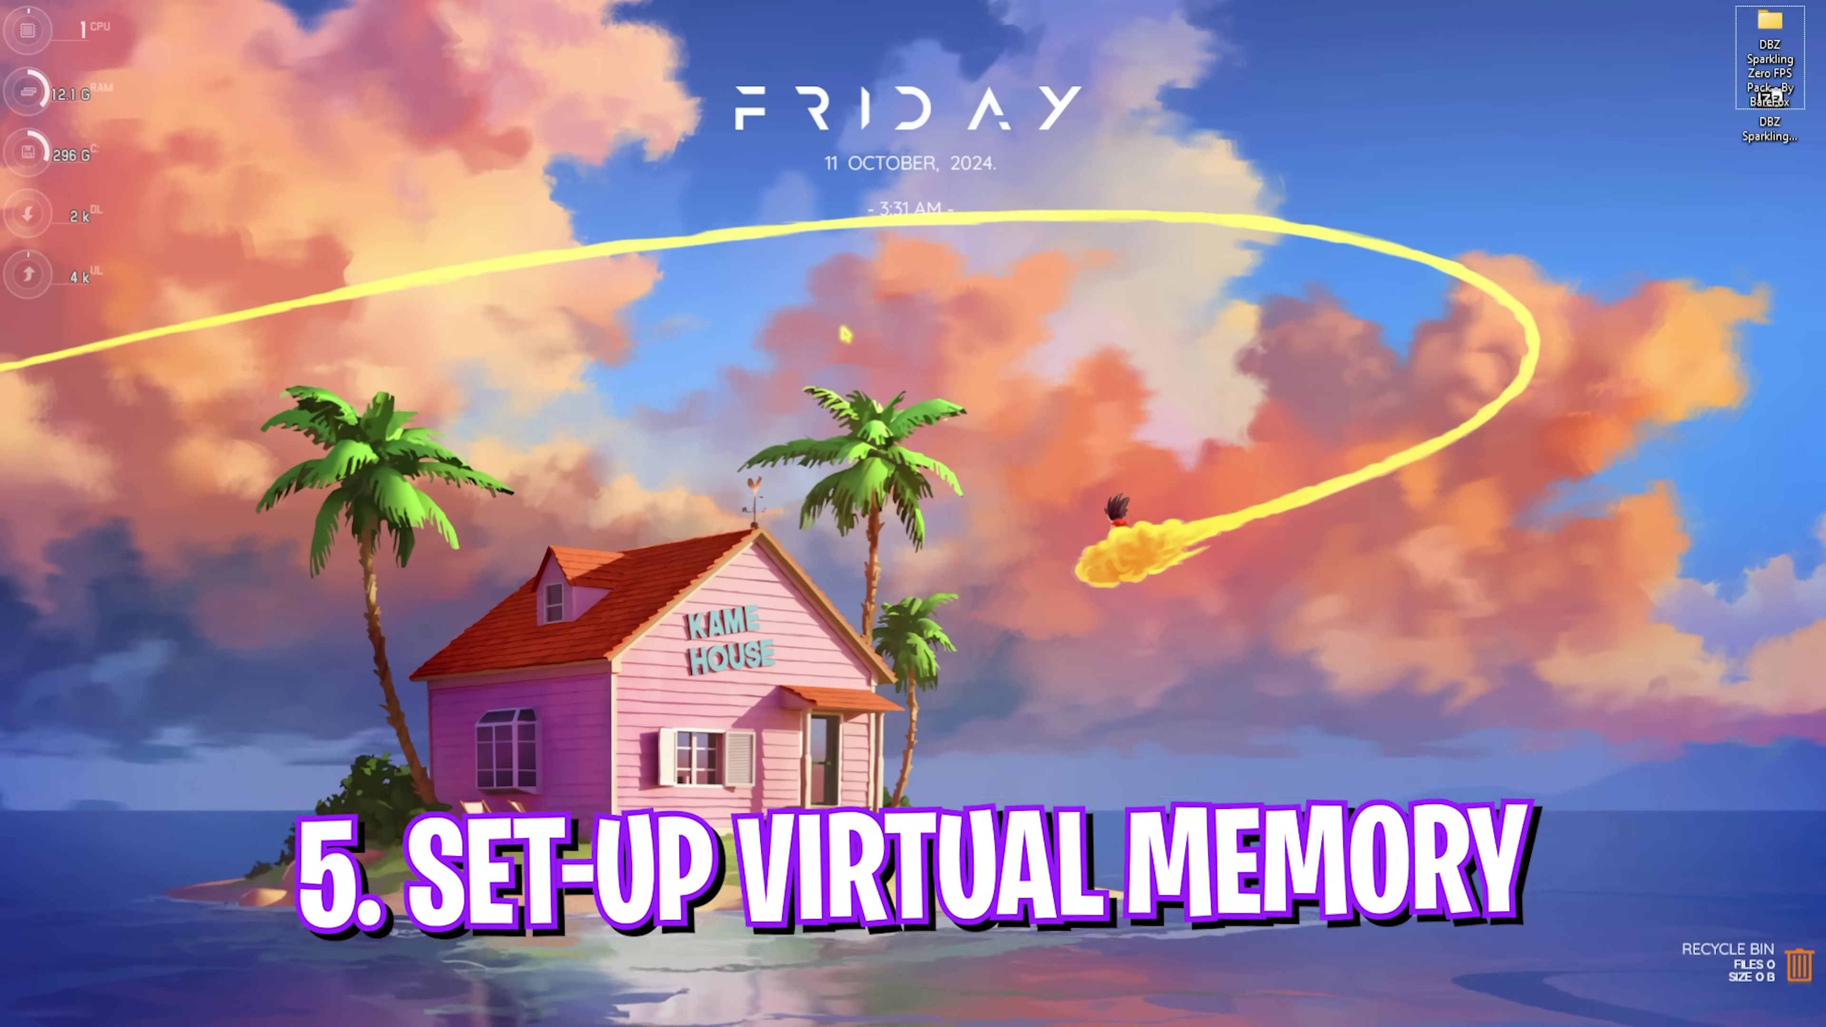
Open Performance Options via an 'adj' search and reach the Virtual Memory settings for drive C:
key("super")
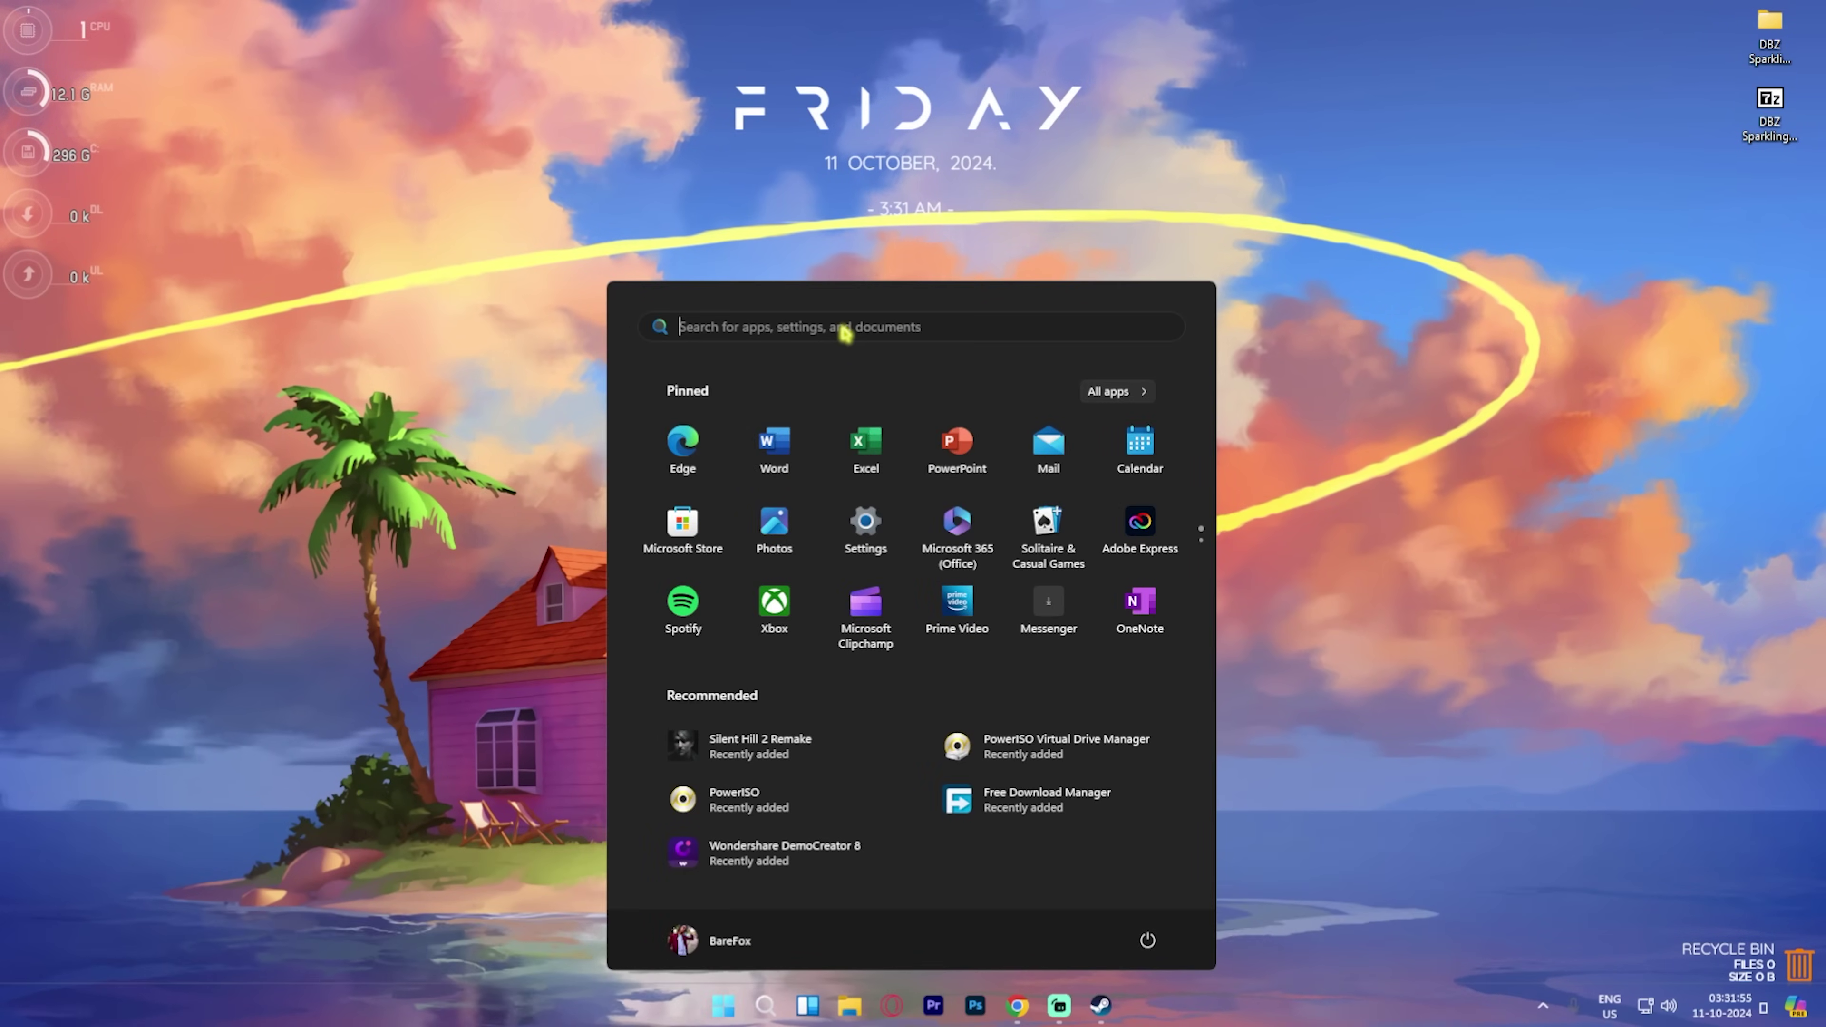
type("adj")
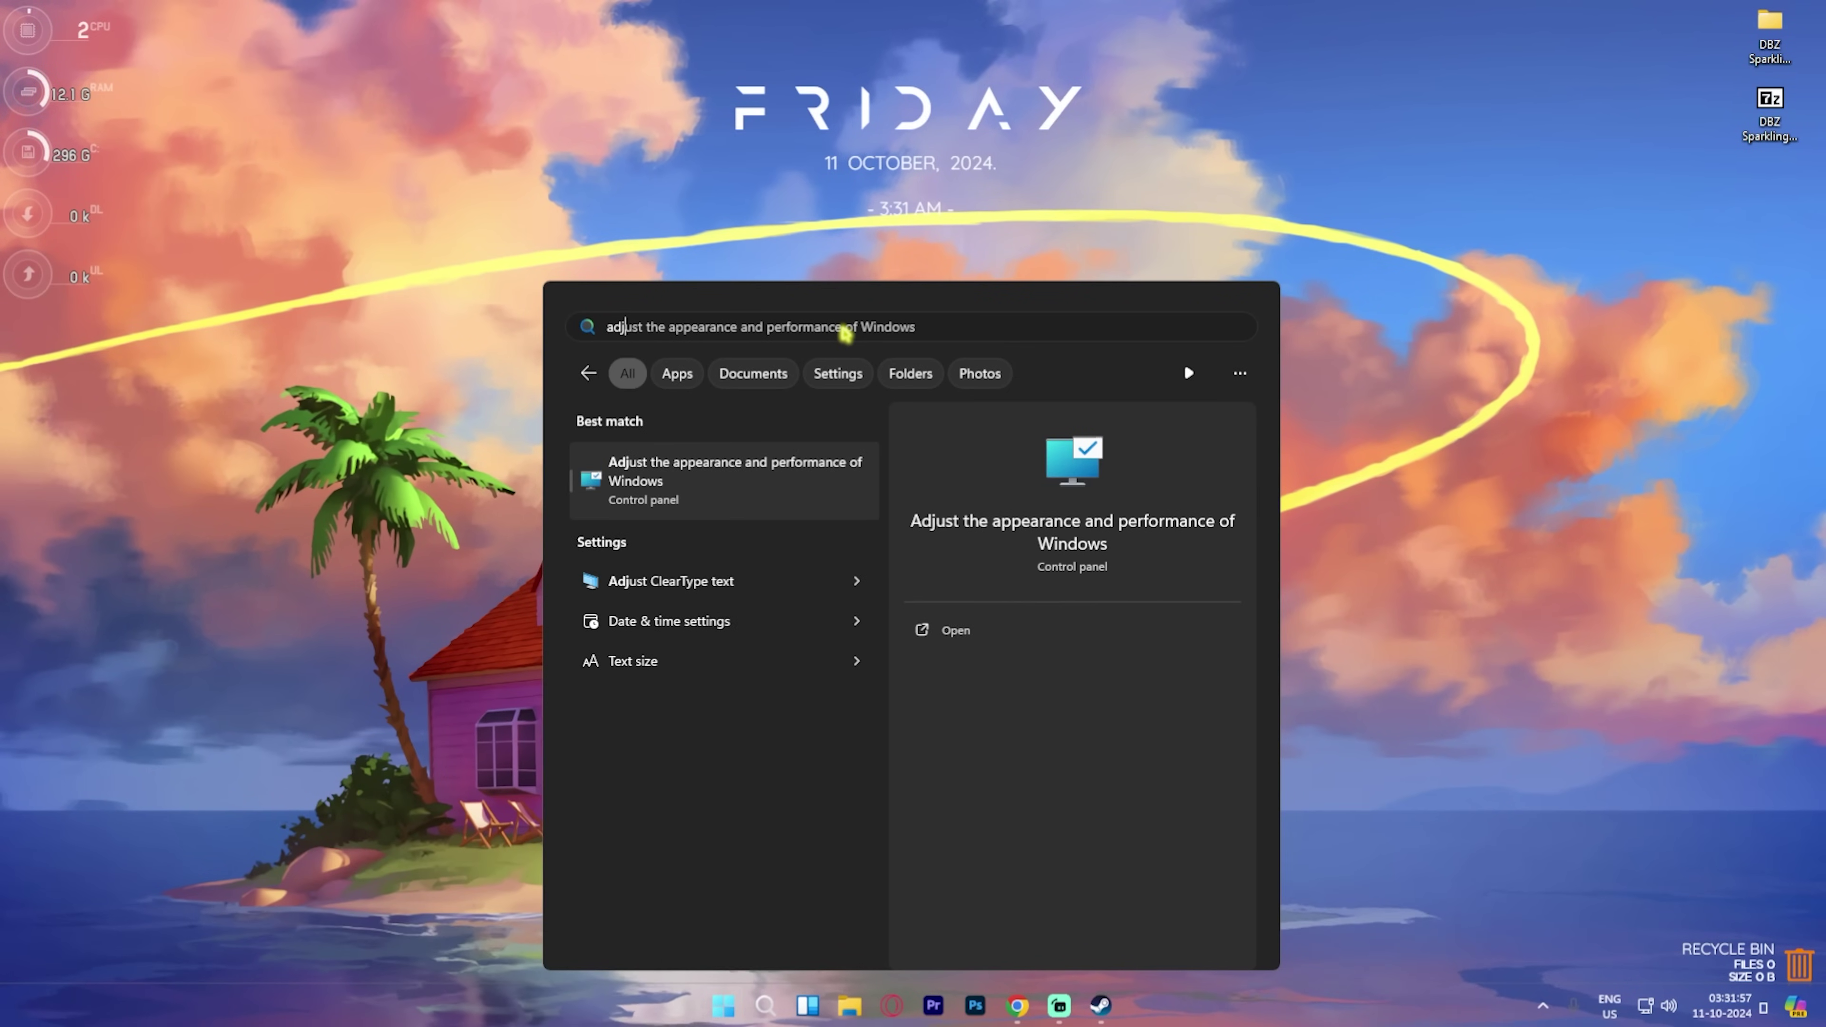
key("Return")
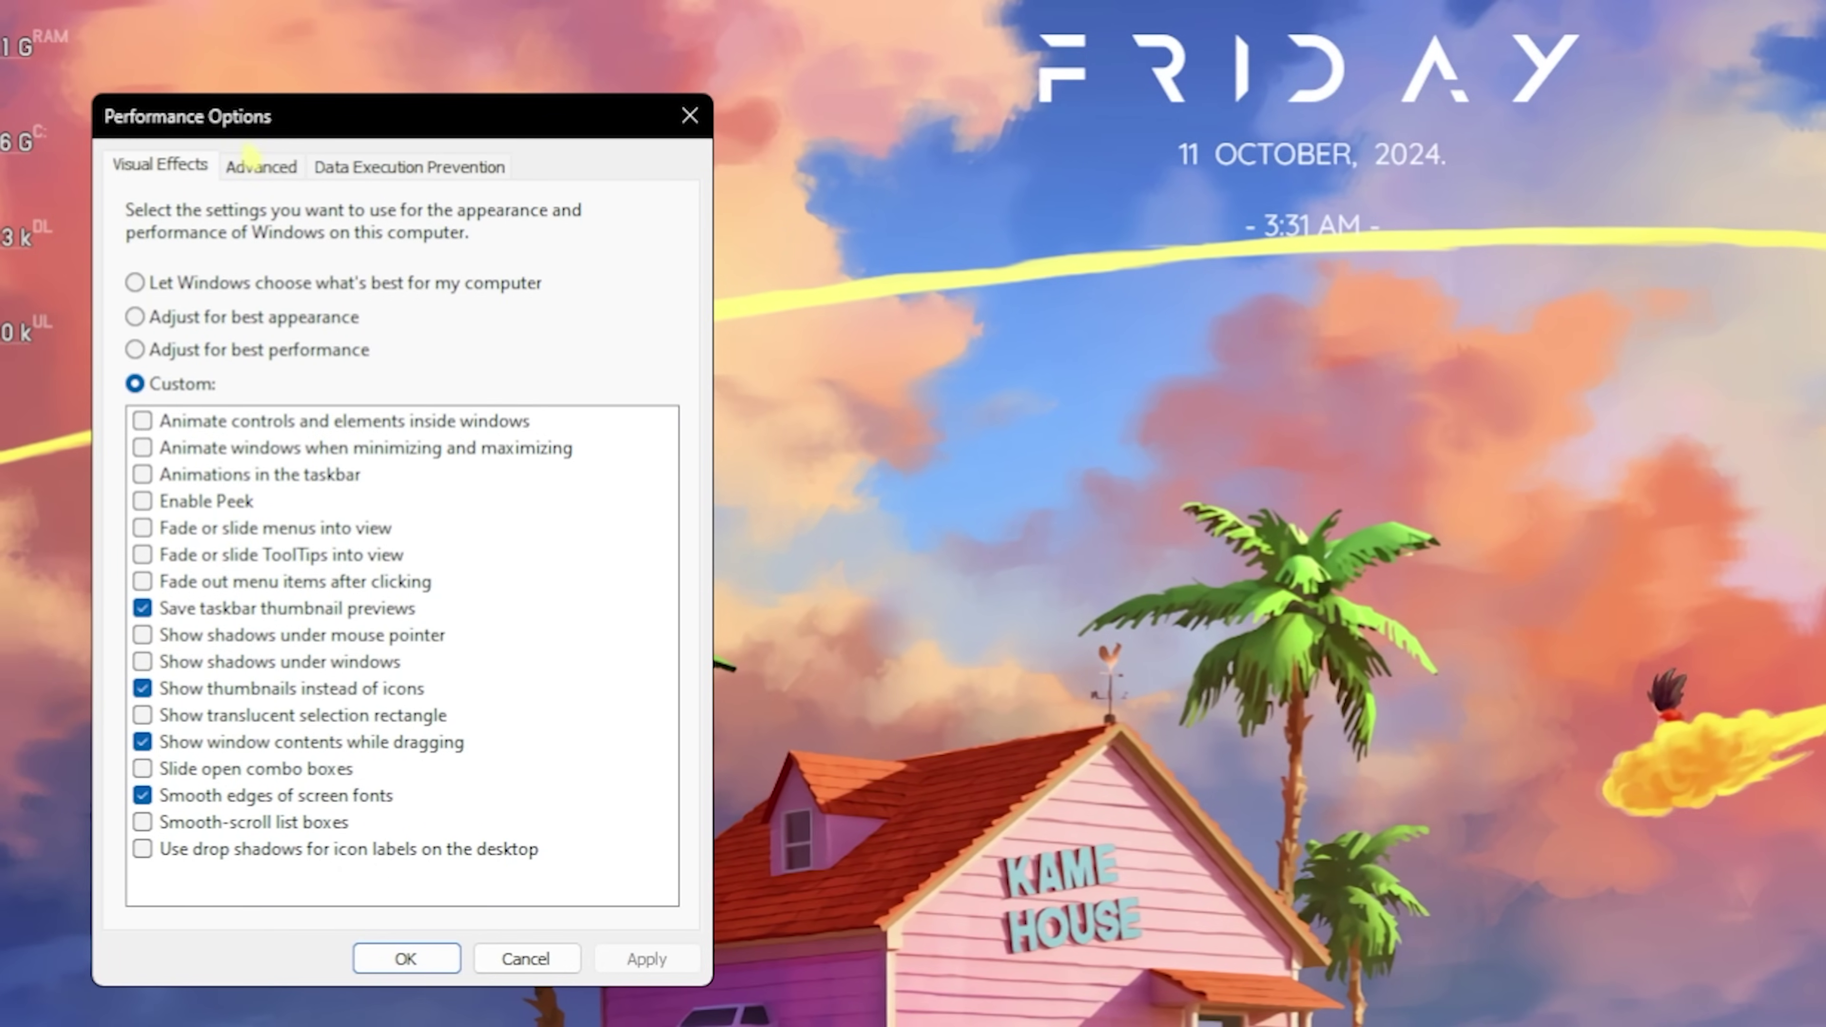
left_click(253, 160)
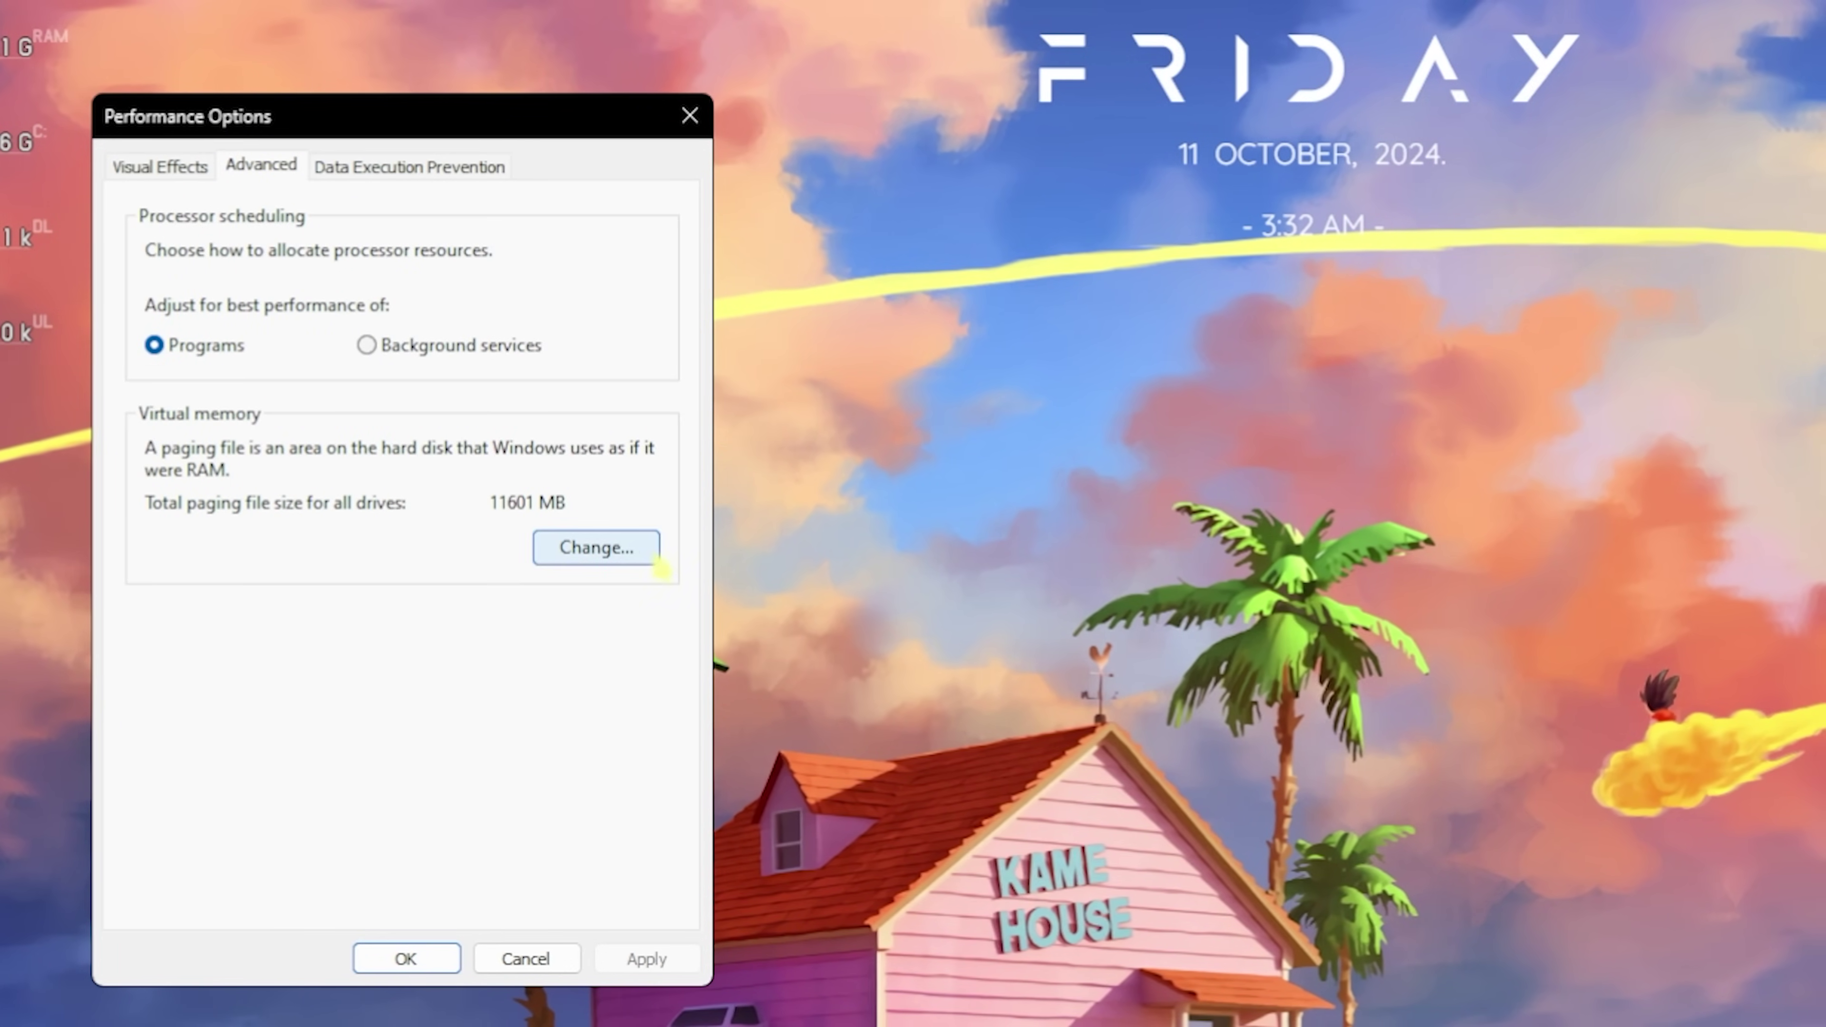
left_click(654, 559)
left_click(448, 570)
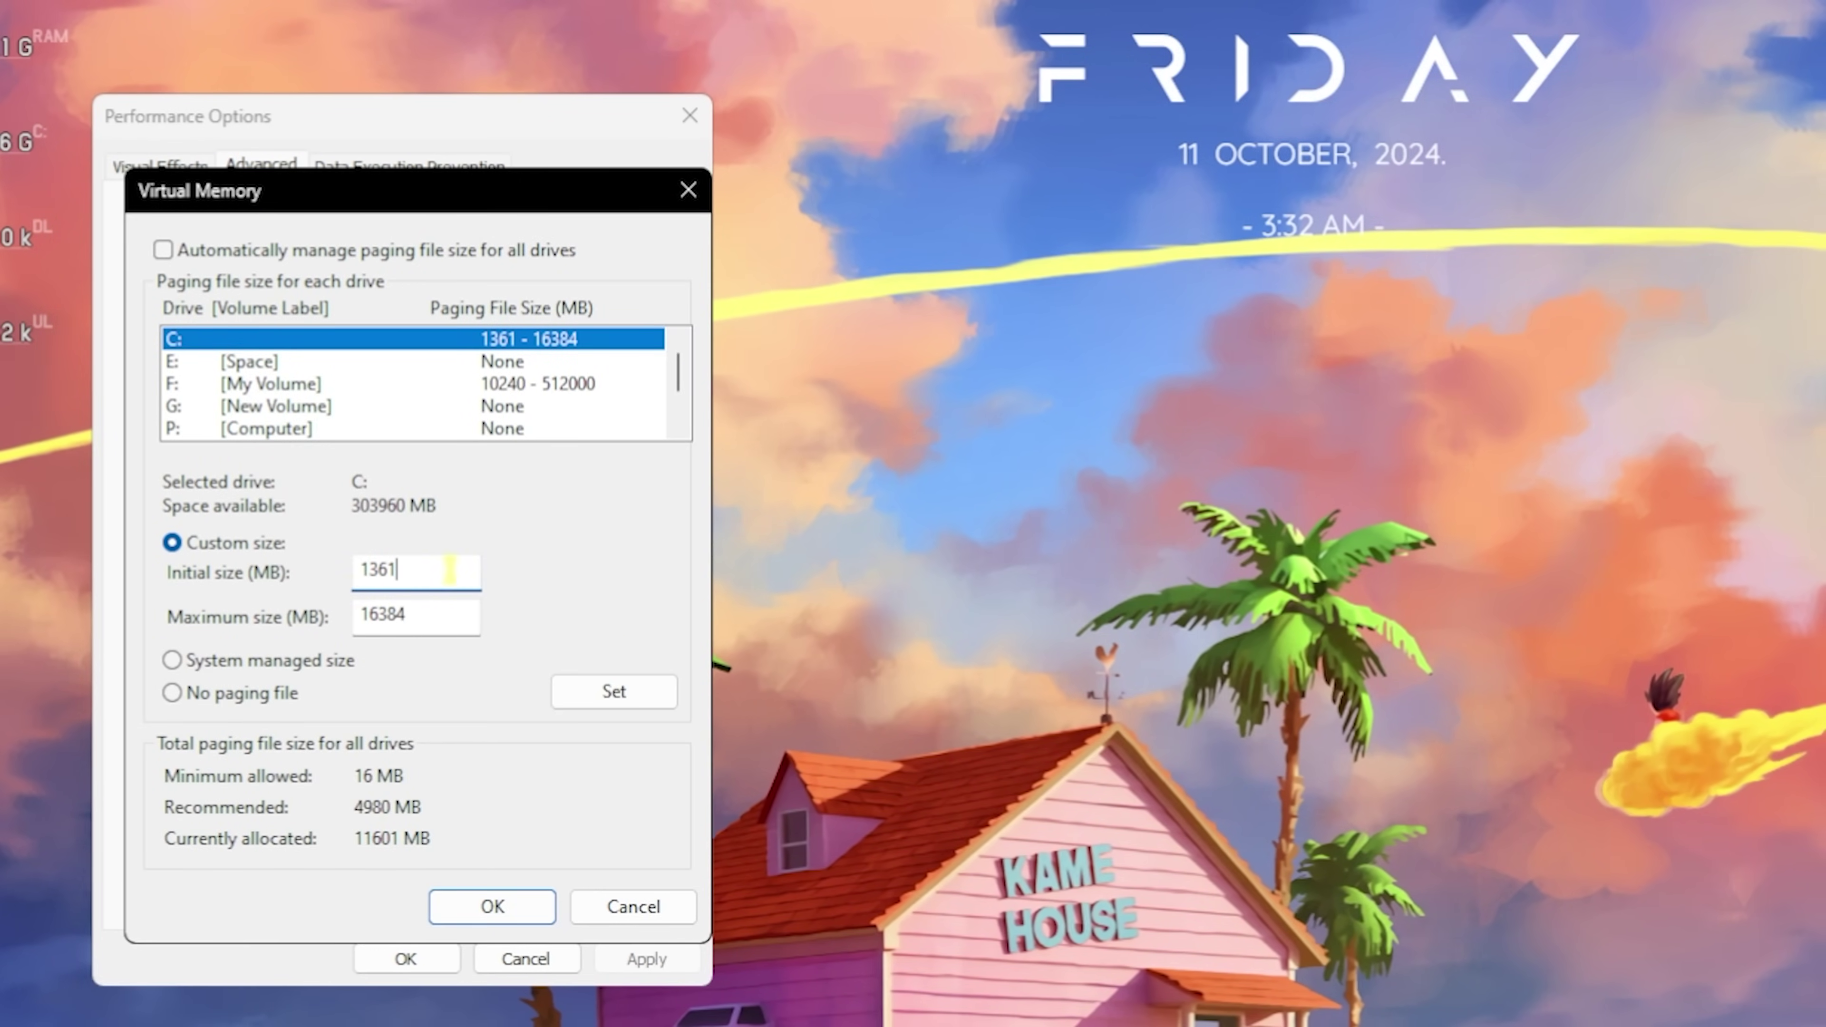
Launch Calculator from the Start menu search
key("super")
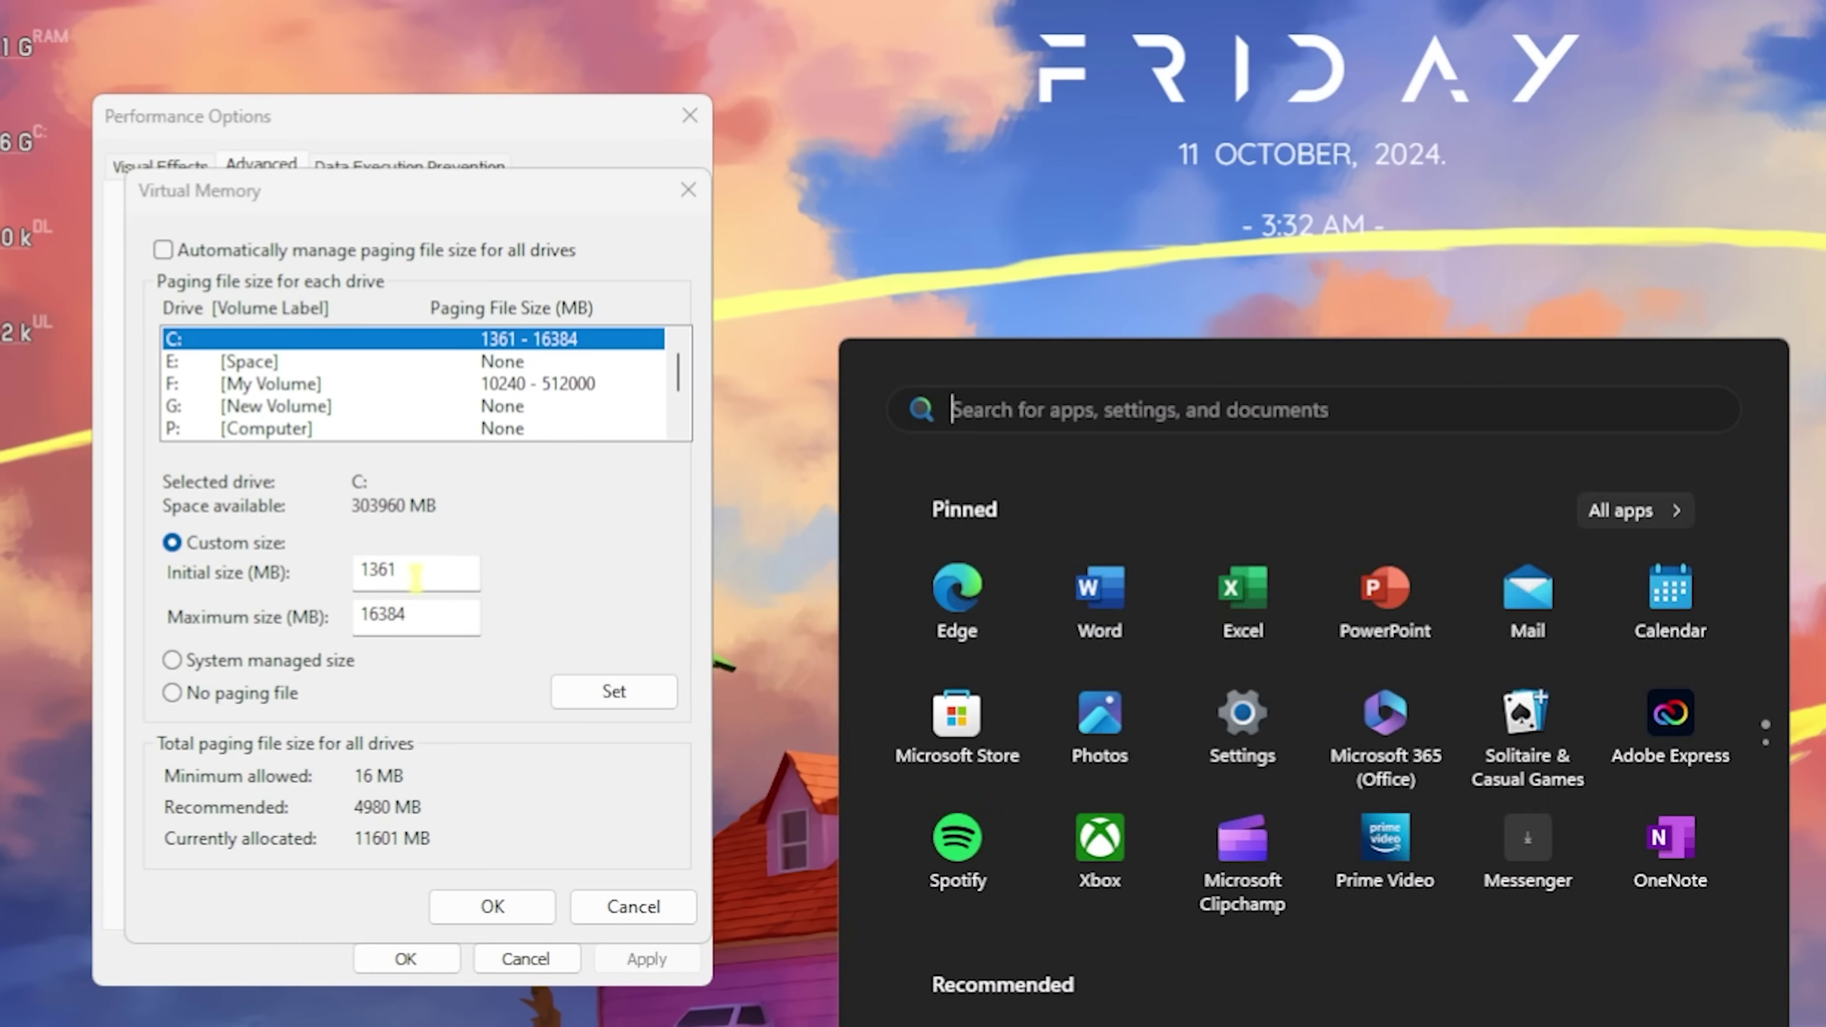
type("cal")
key("Return")
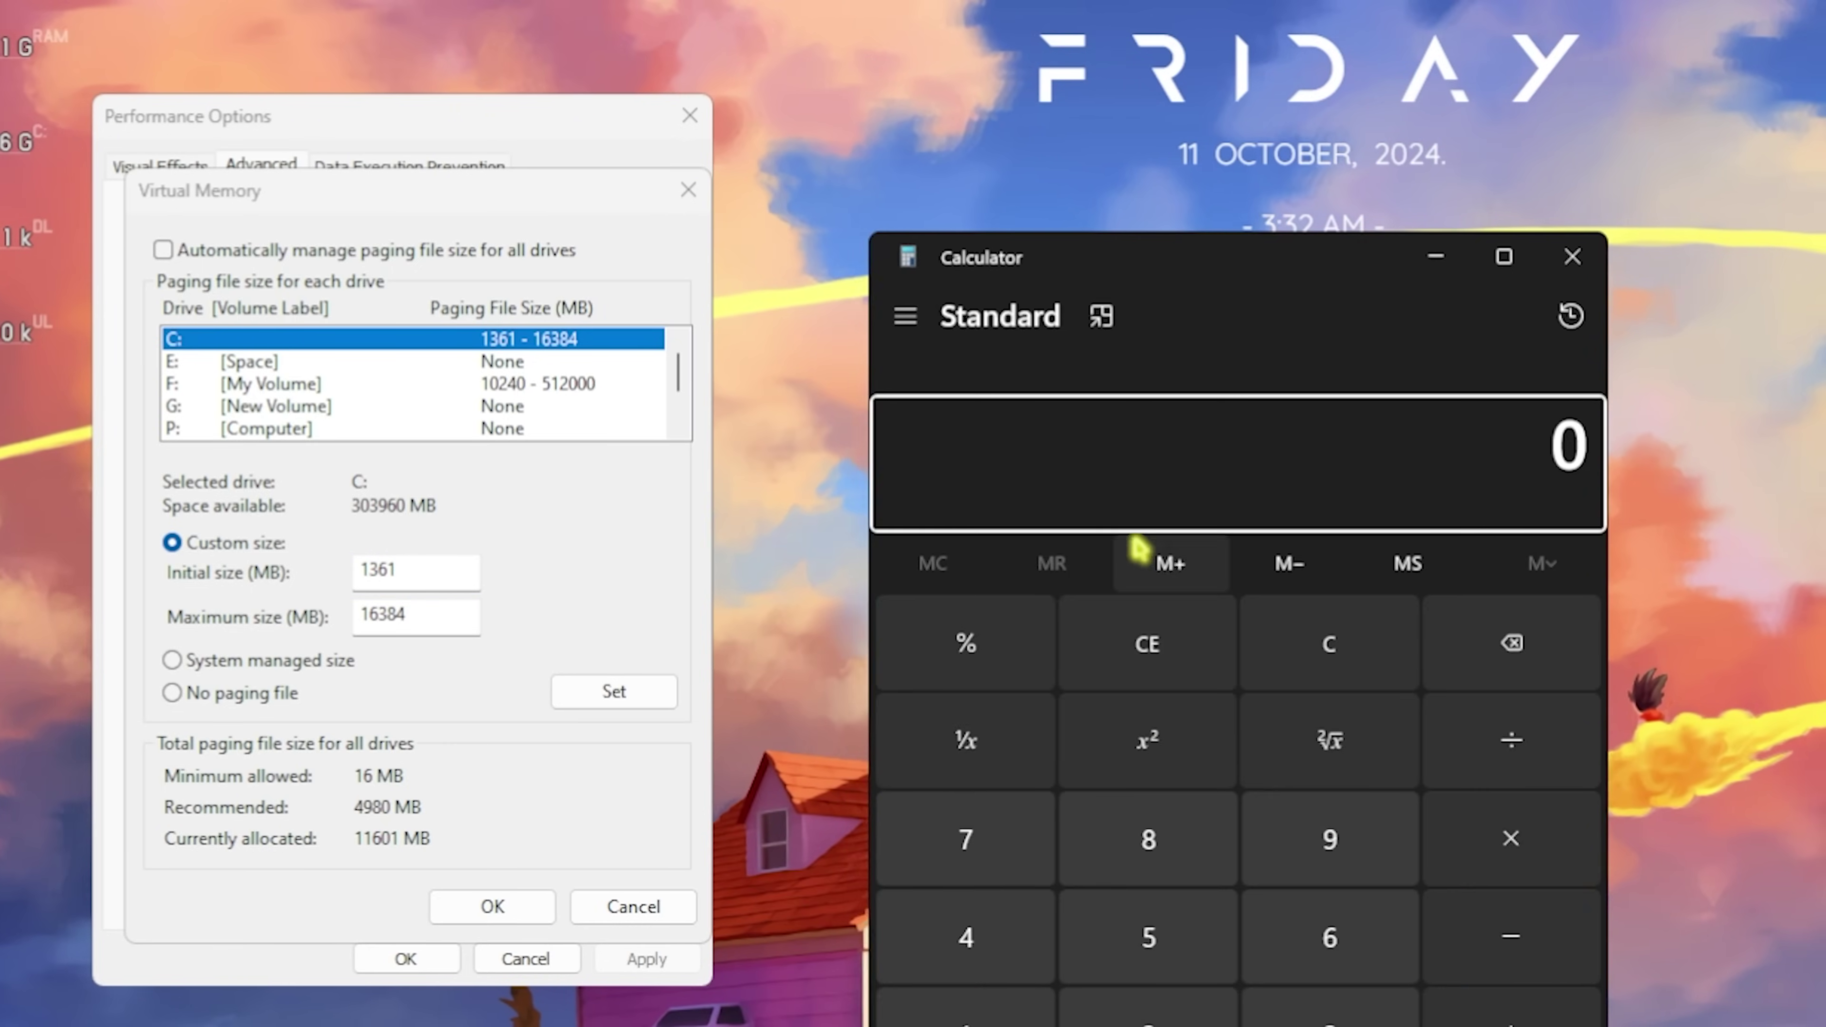
Compute 32 × 1024 = 32,768, then divide by 2 to get 16,384
type("32")
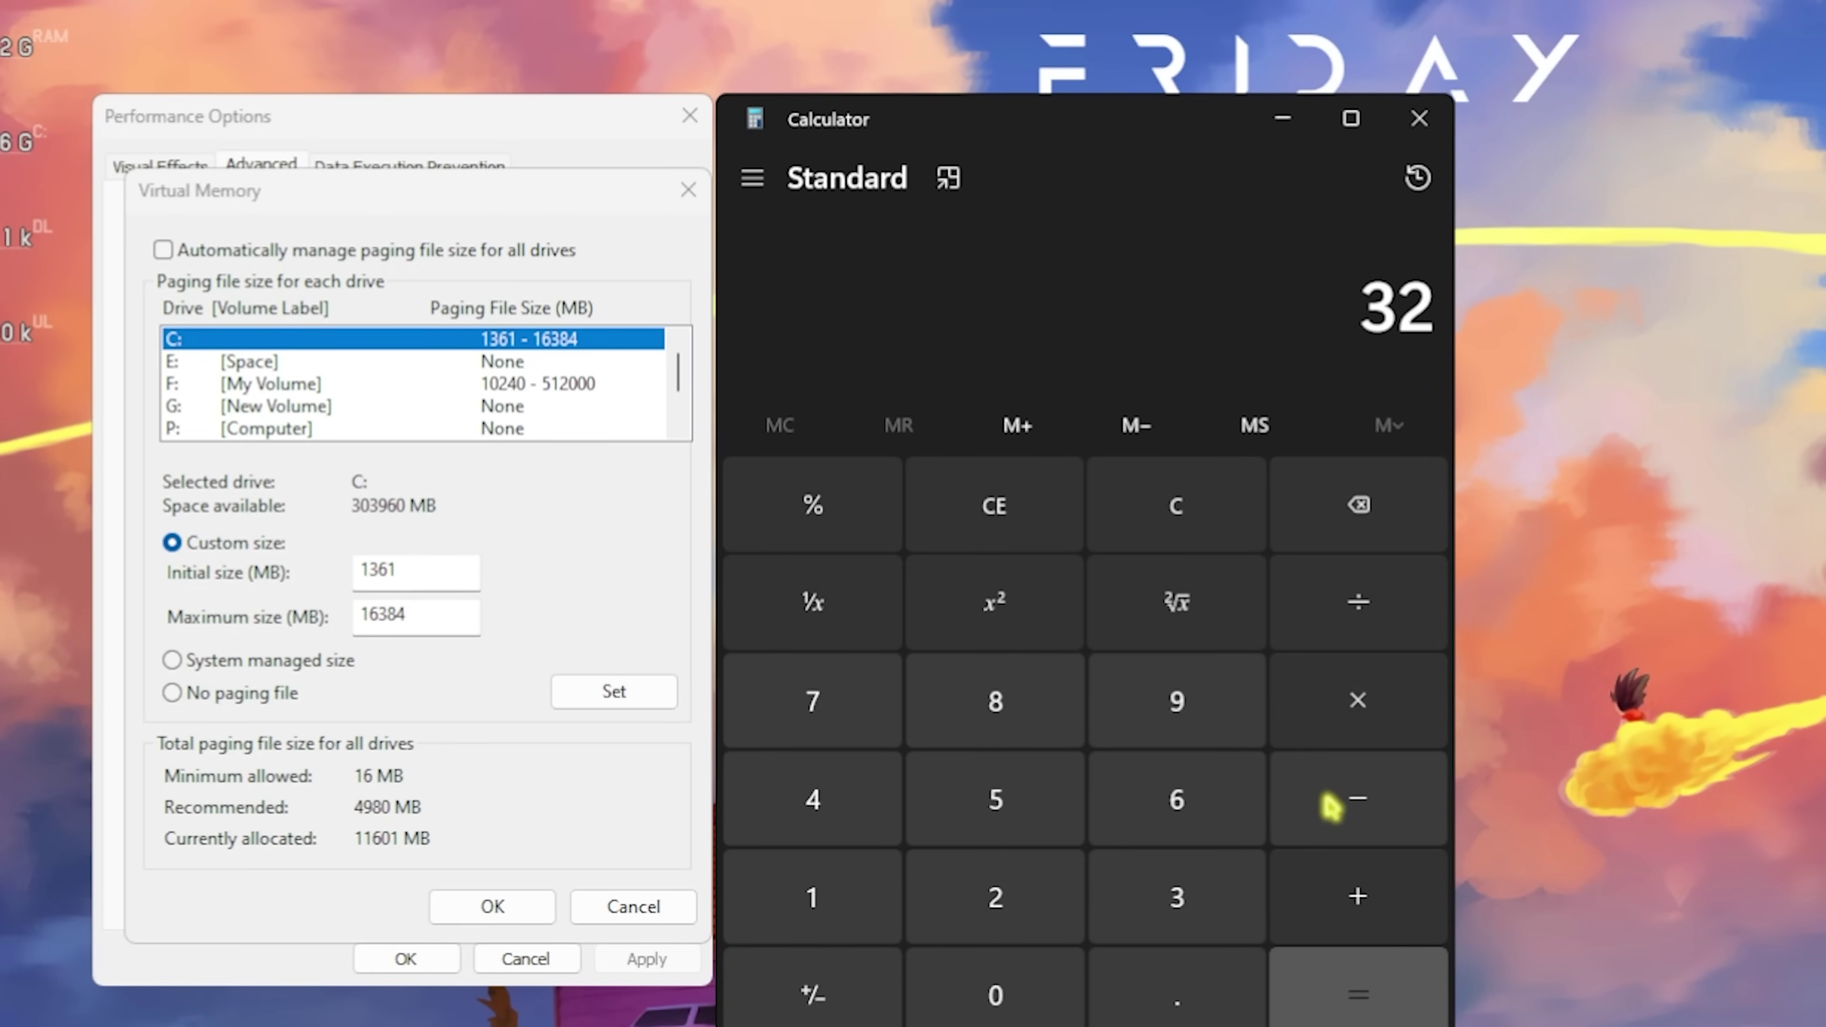
type("*1024")
key("Return")
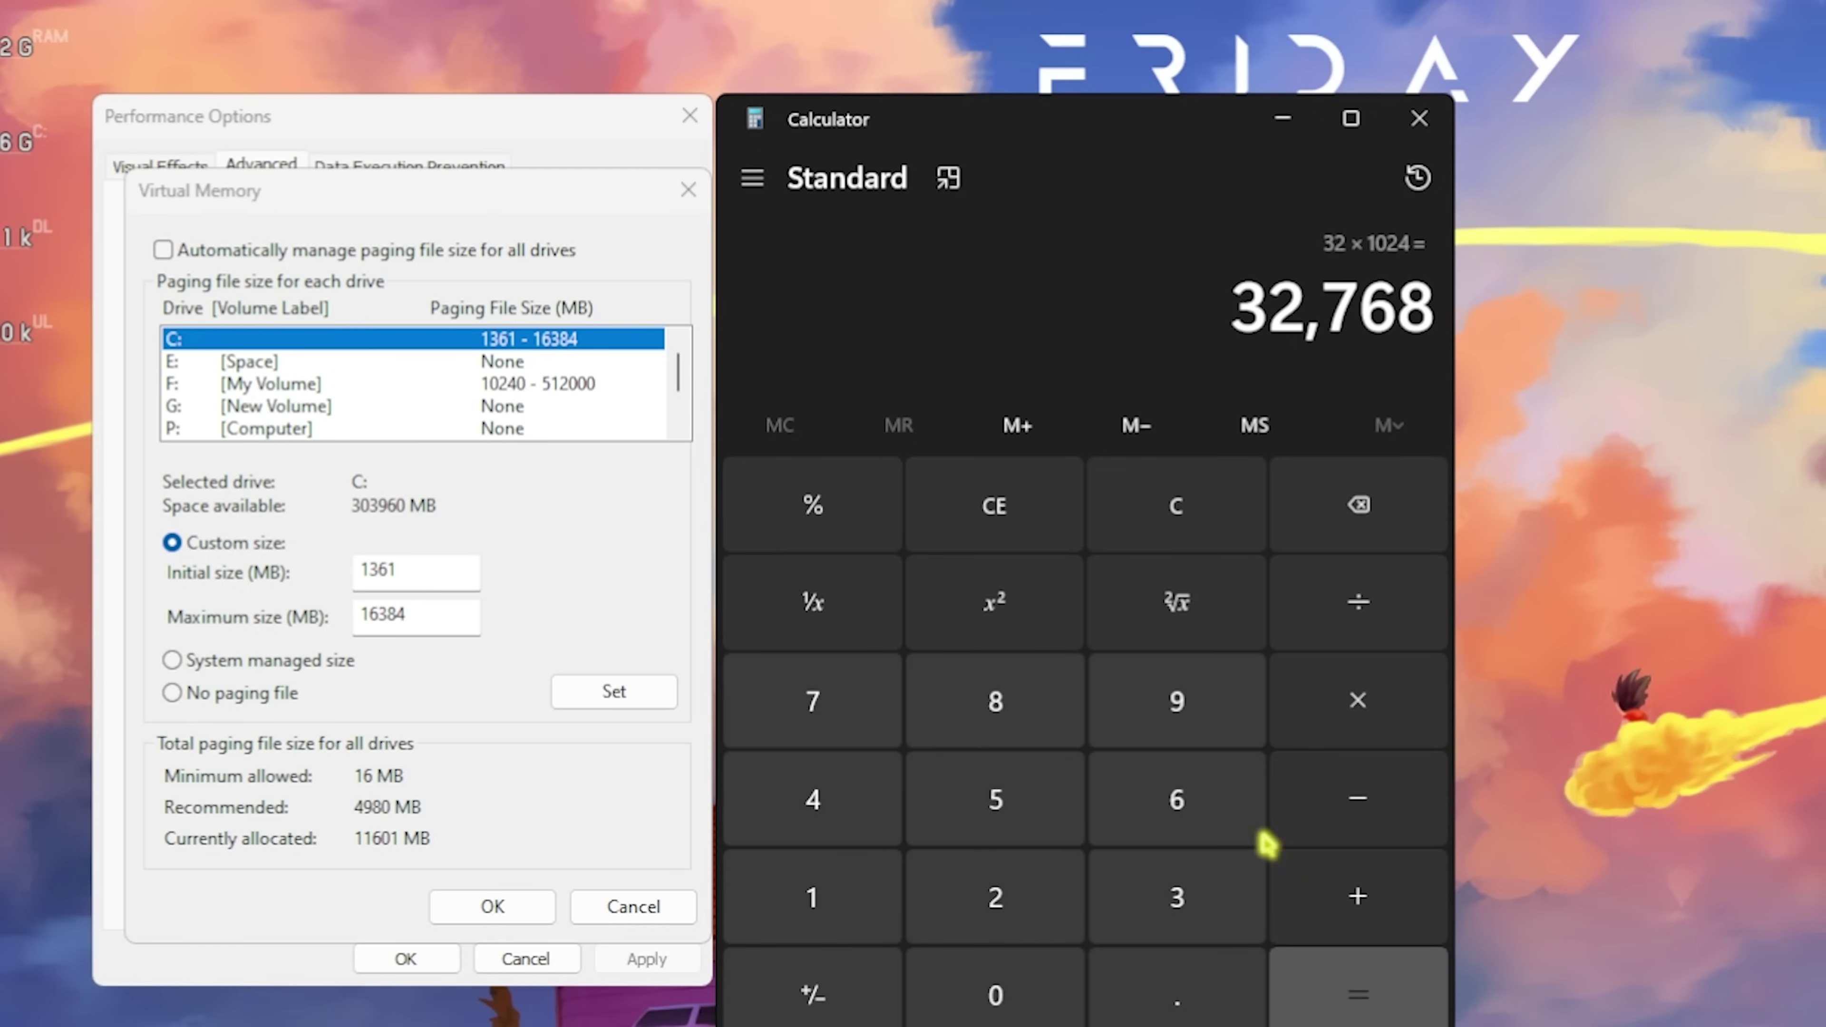
left_click(1380, 612)
left_click(1018, 889)
key("Return")
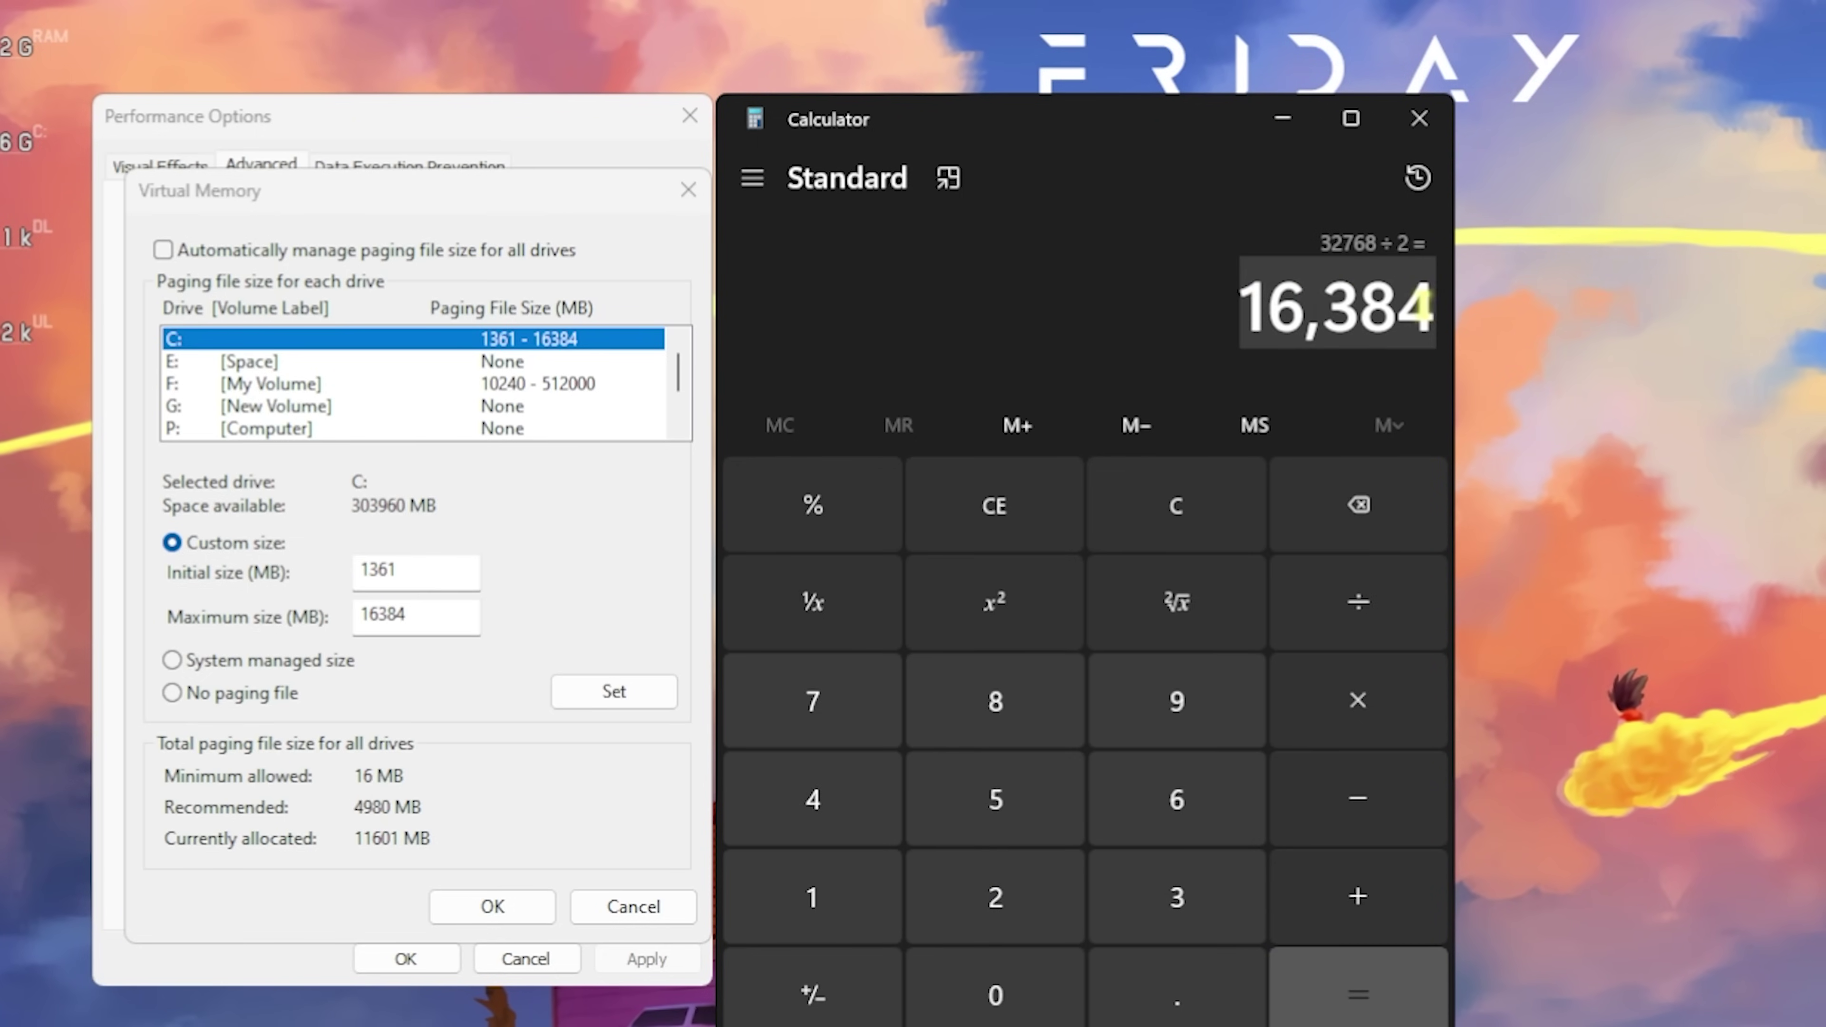
Close Calculator, confirm the 16384 MB paging file in Virtual Memory, and close Performance Options
left_click(1416, 120)
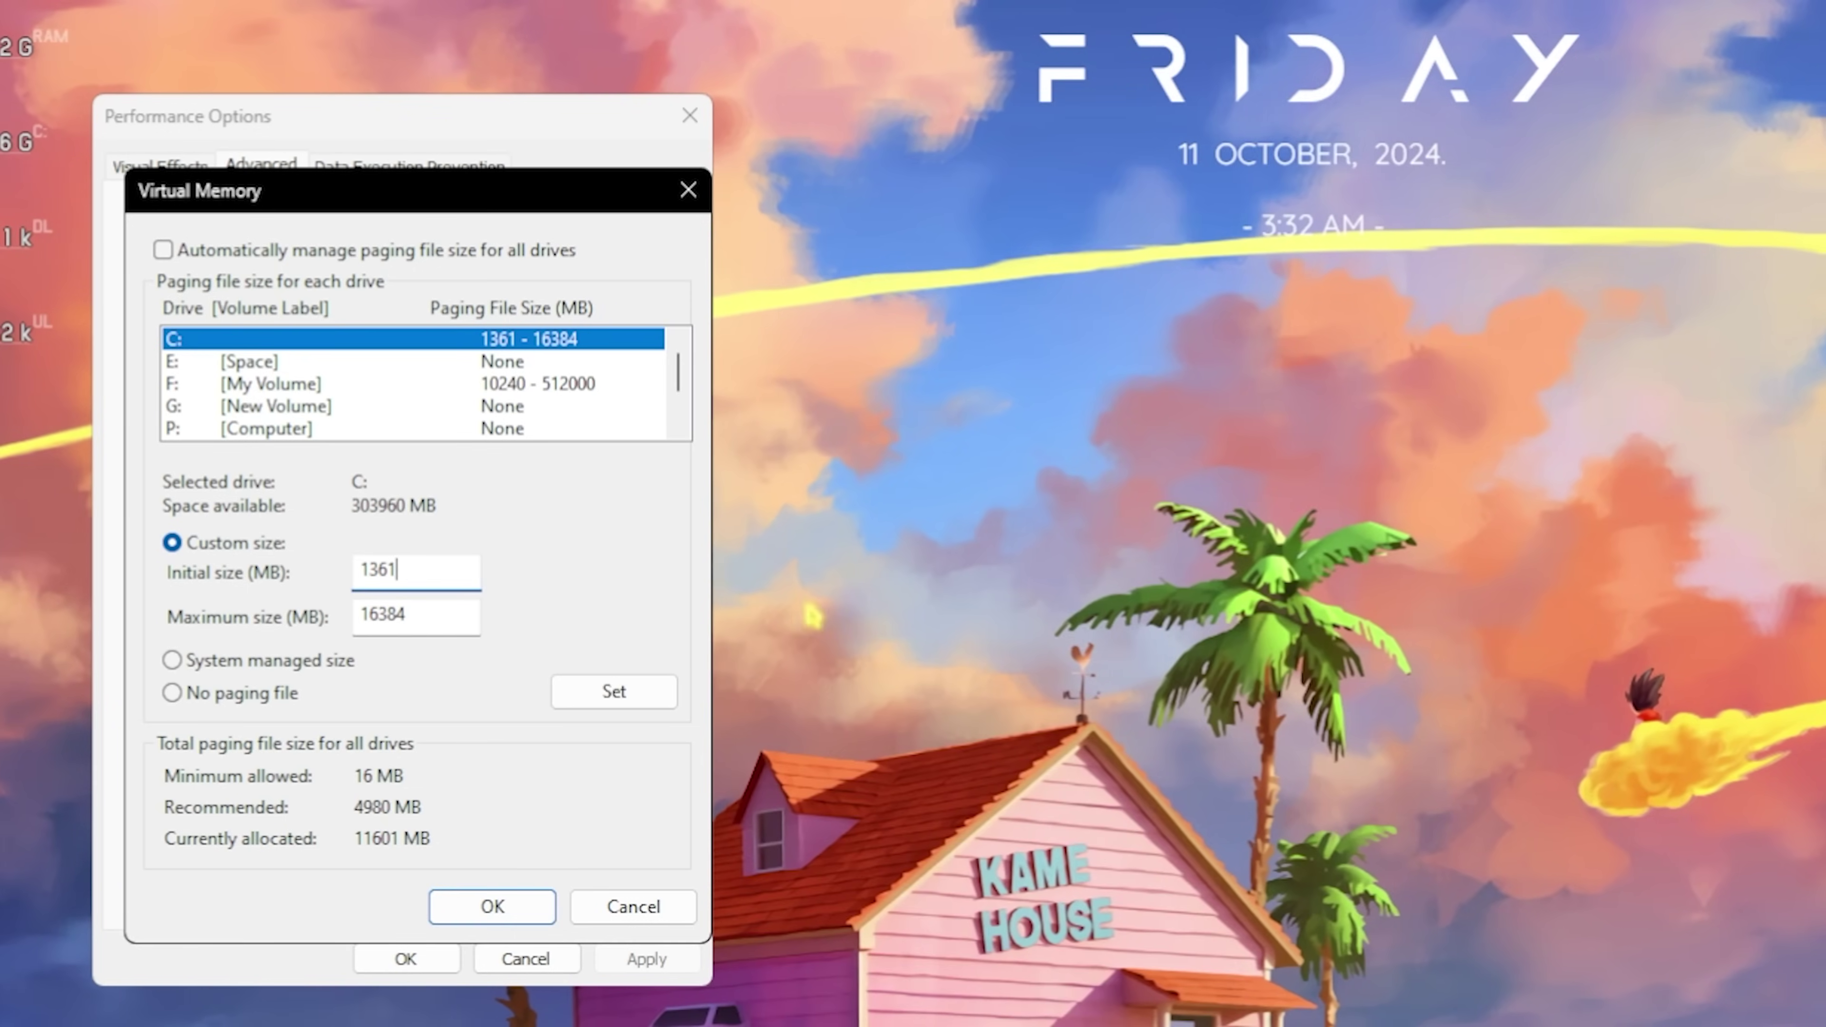
left_click(492, 907)
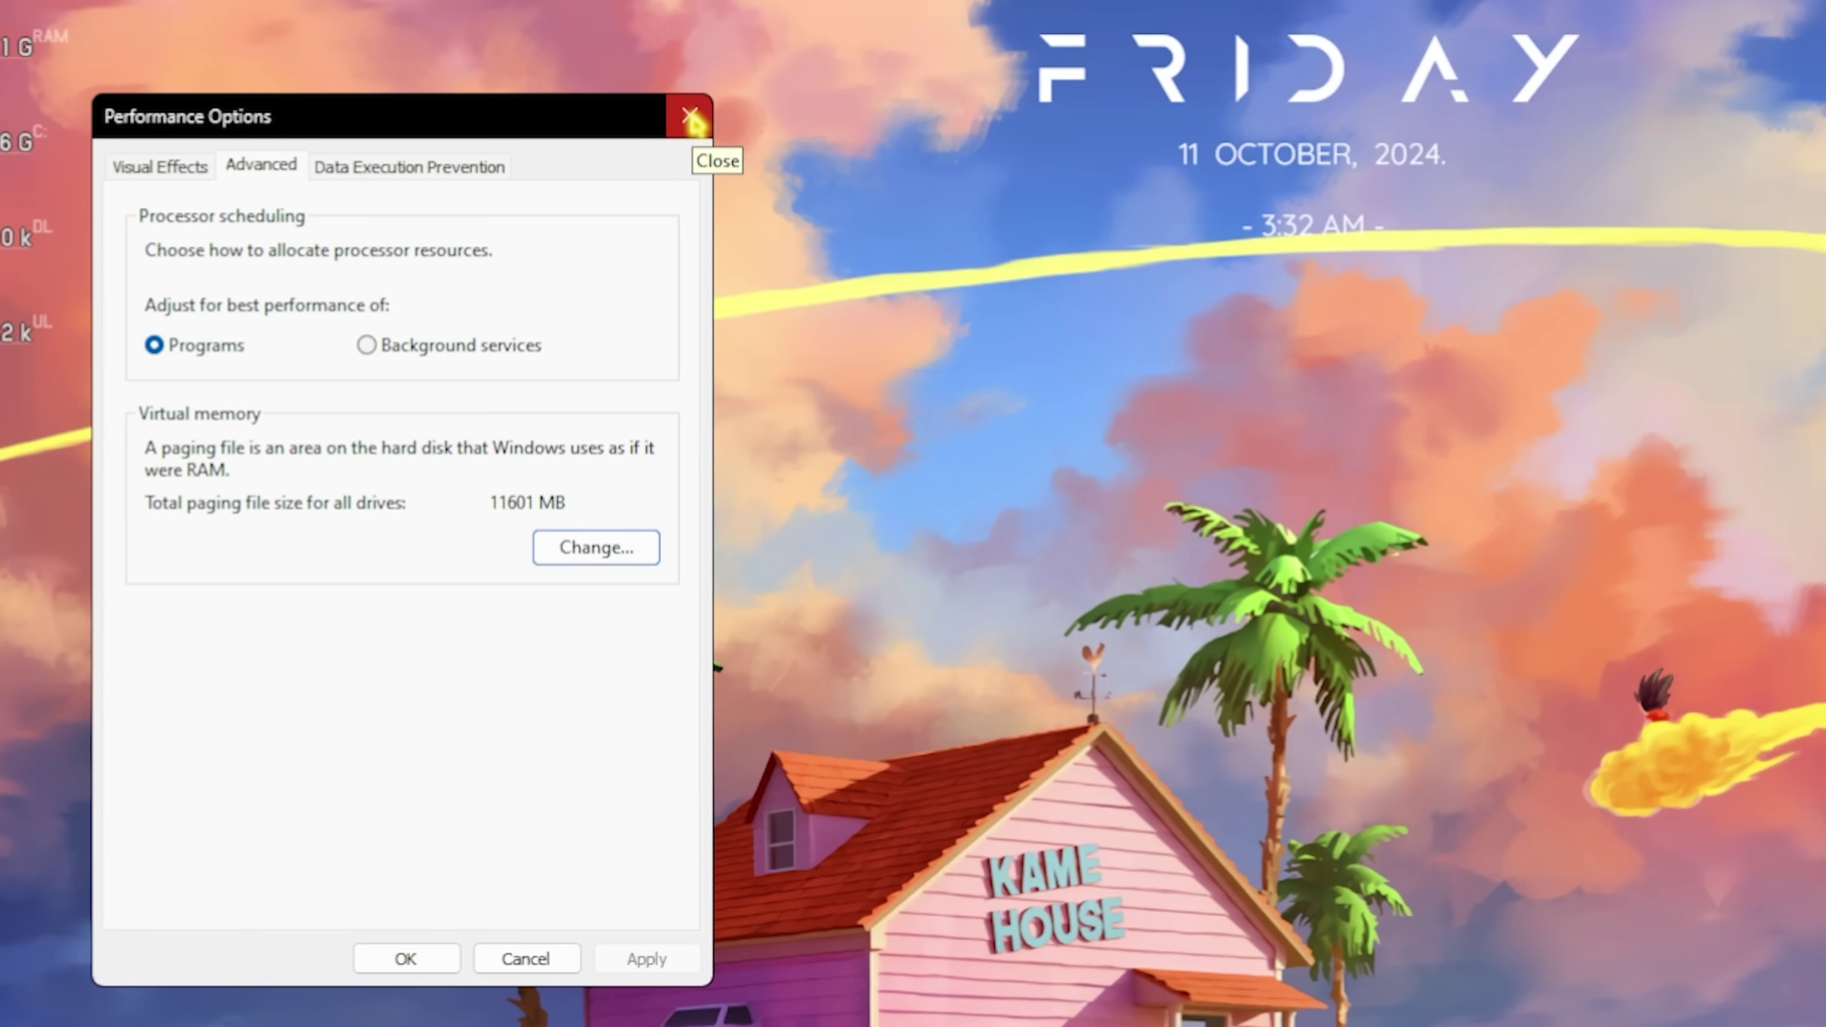
left_click(691, 121)
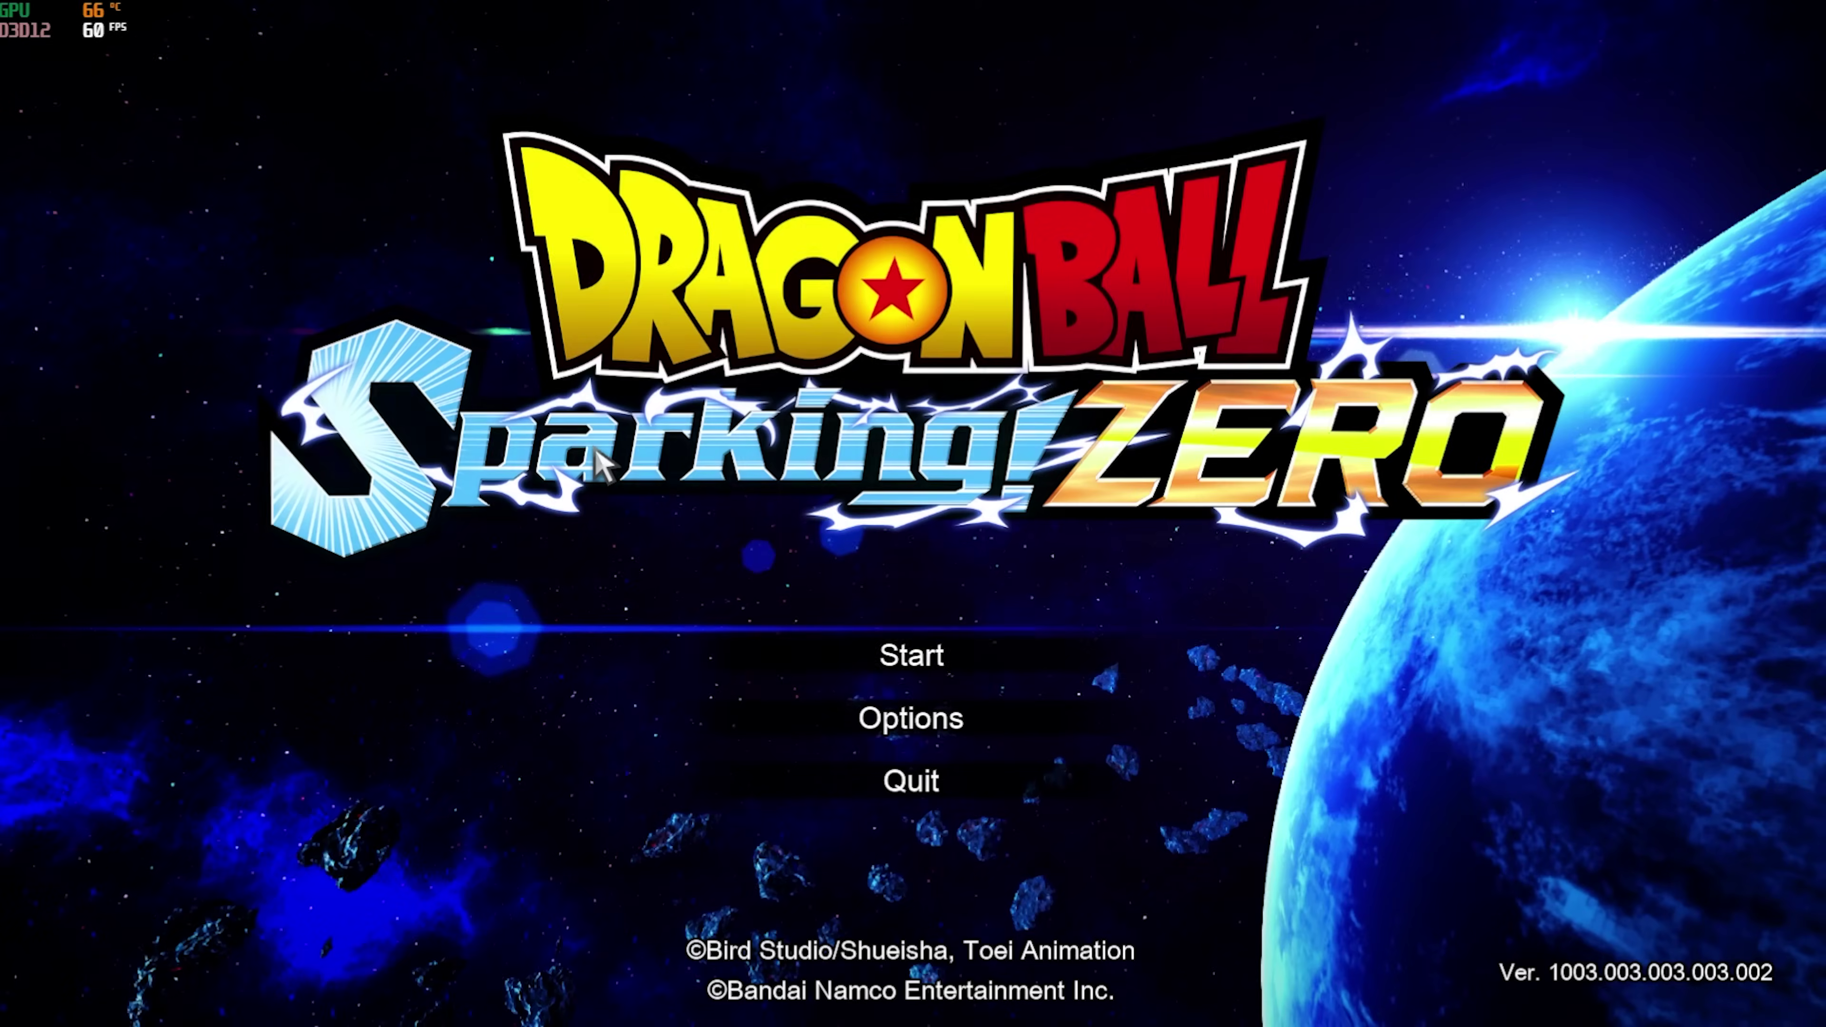
Open Options > Graphics from the game's title menu
key("Down")
key("Return")
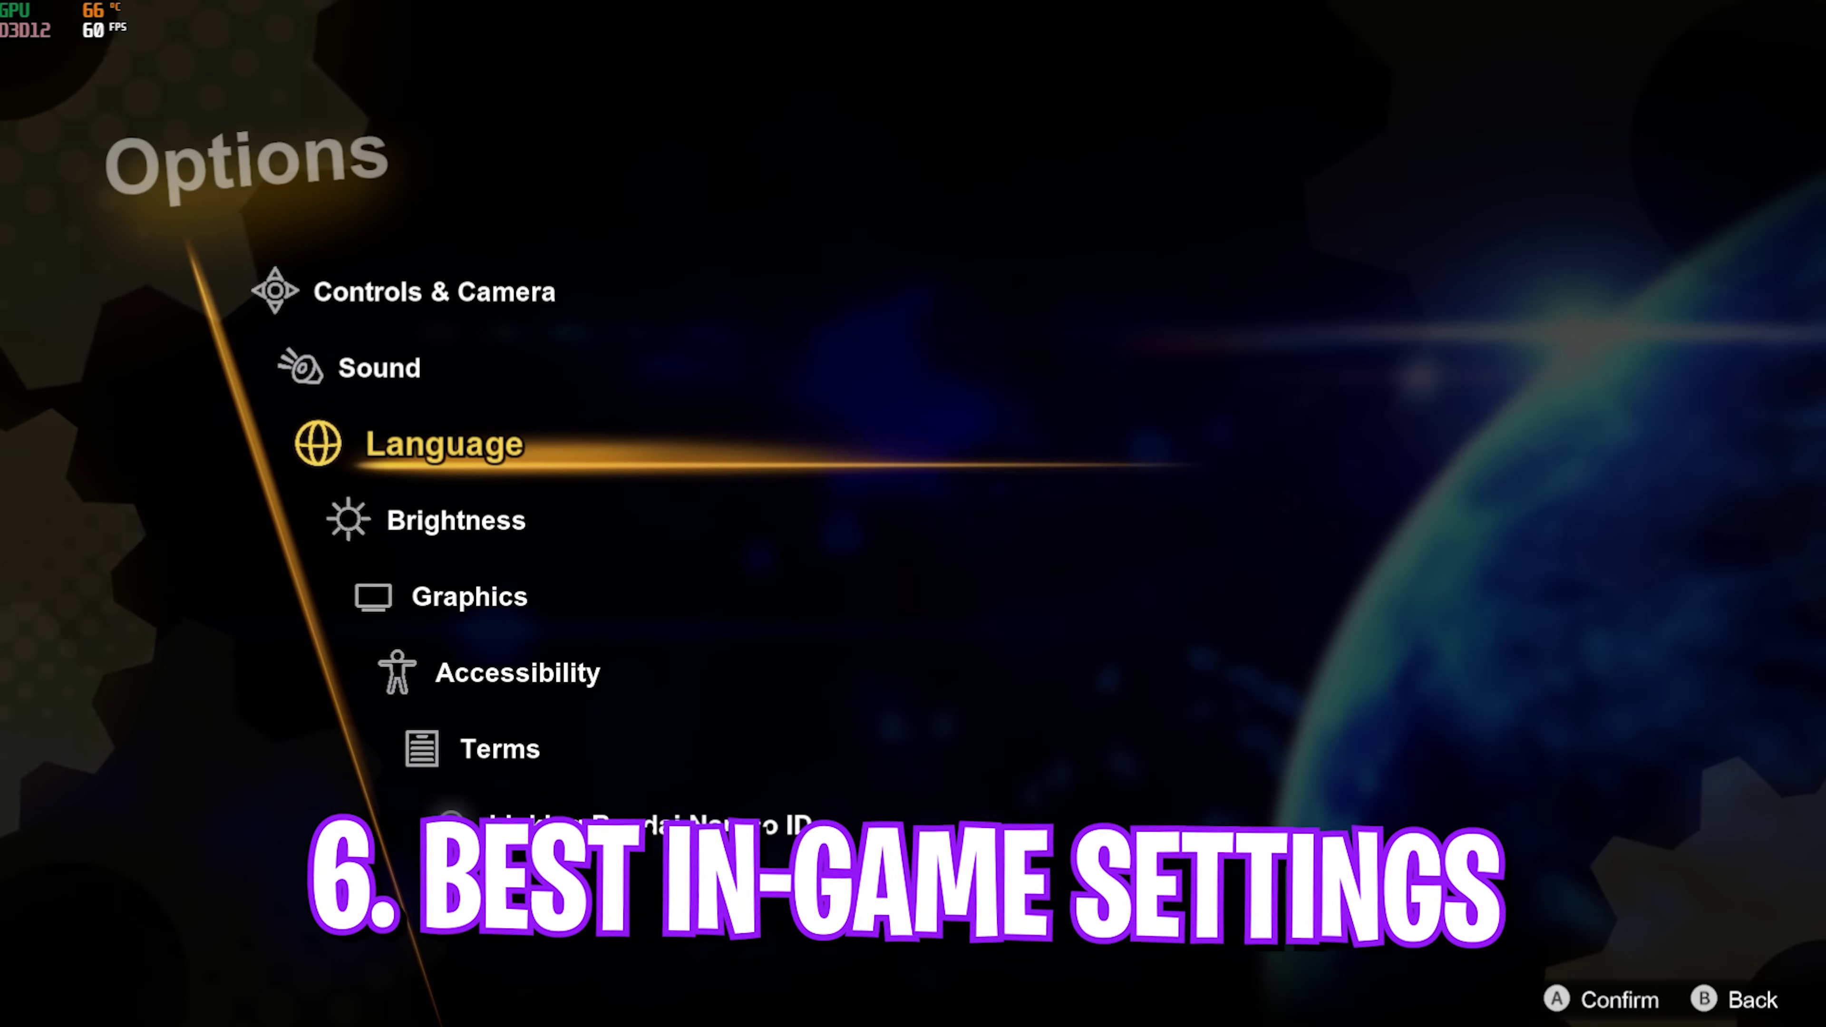
key("Down")
key("Down")
key("Return")
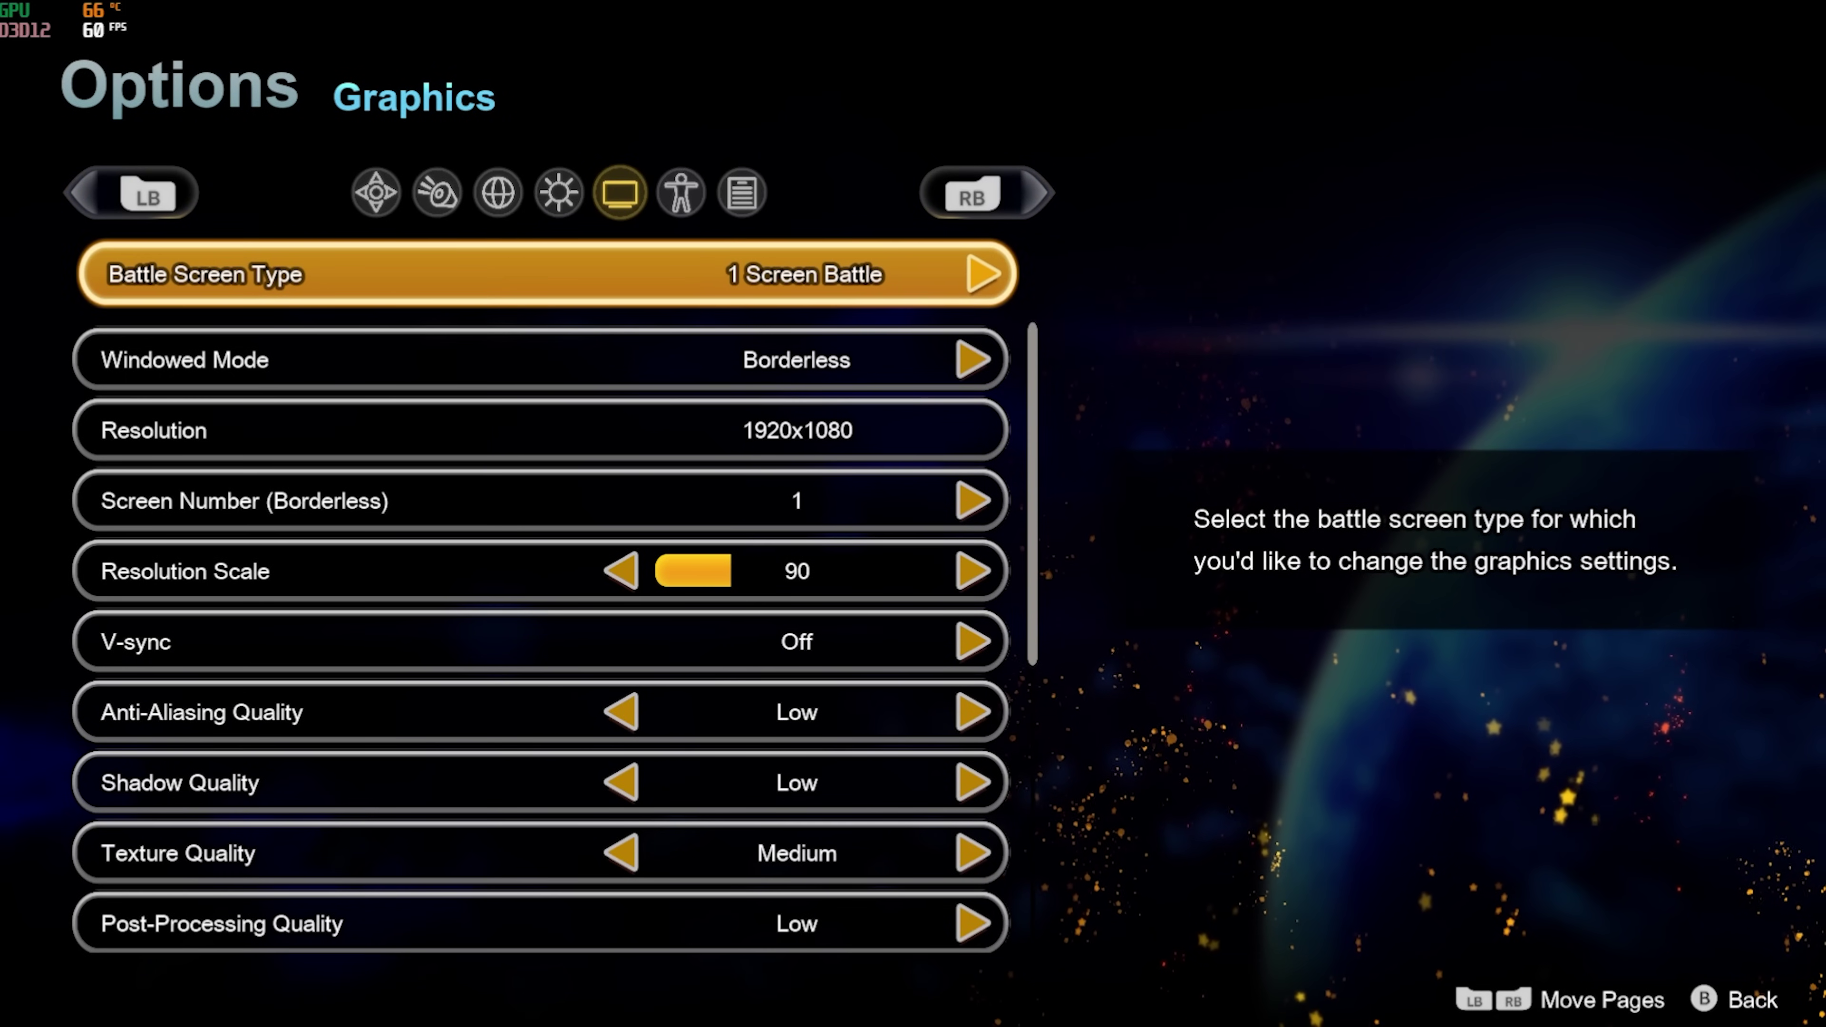
Review window mode, resolution and screen, then lower Resolution Scale to 90
key("Down")
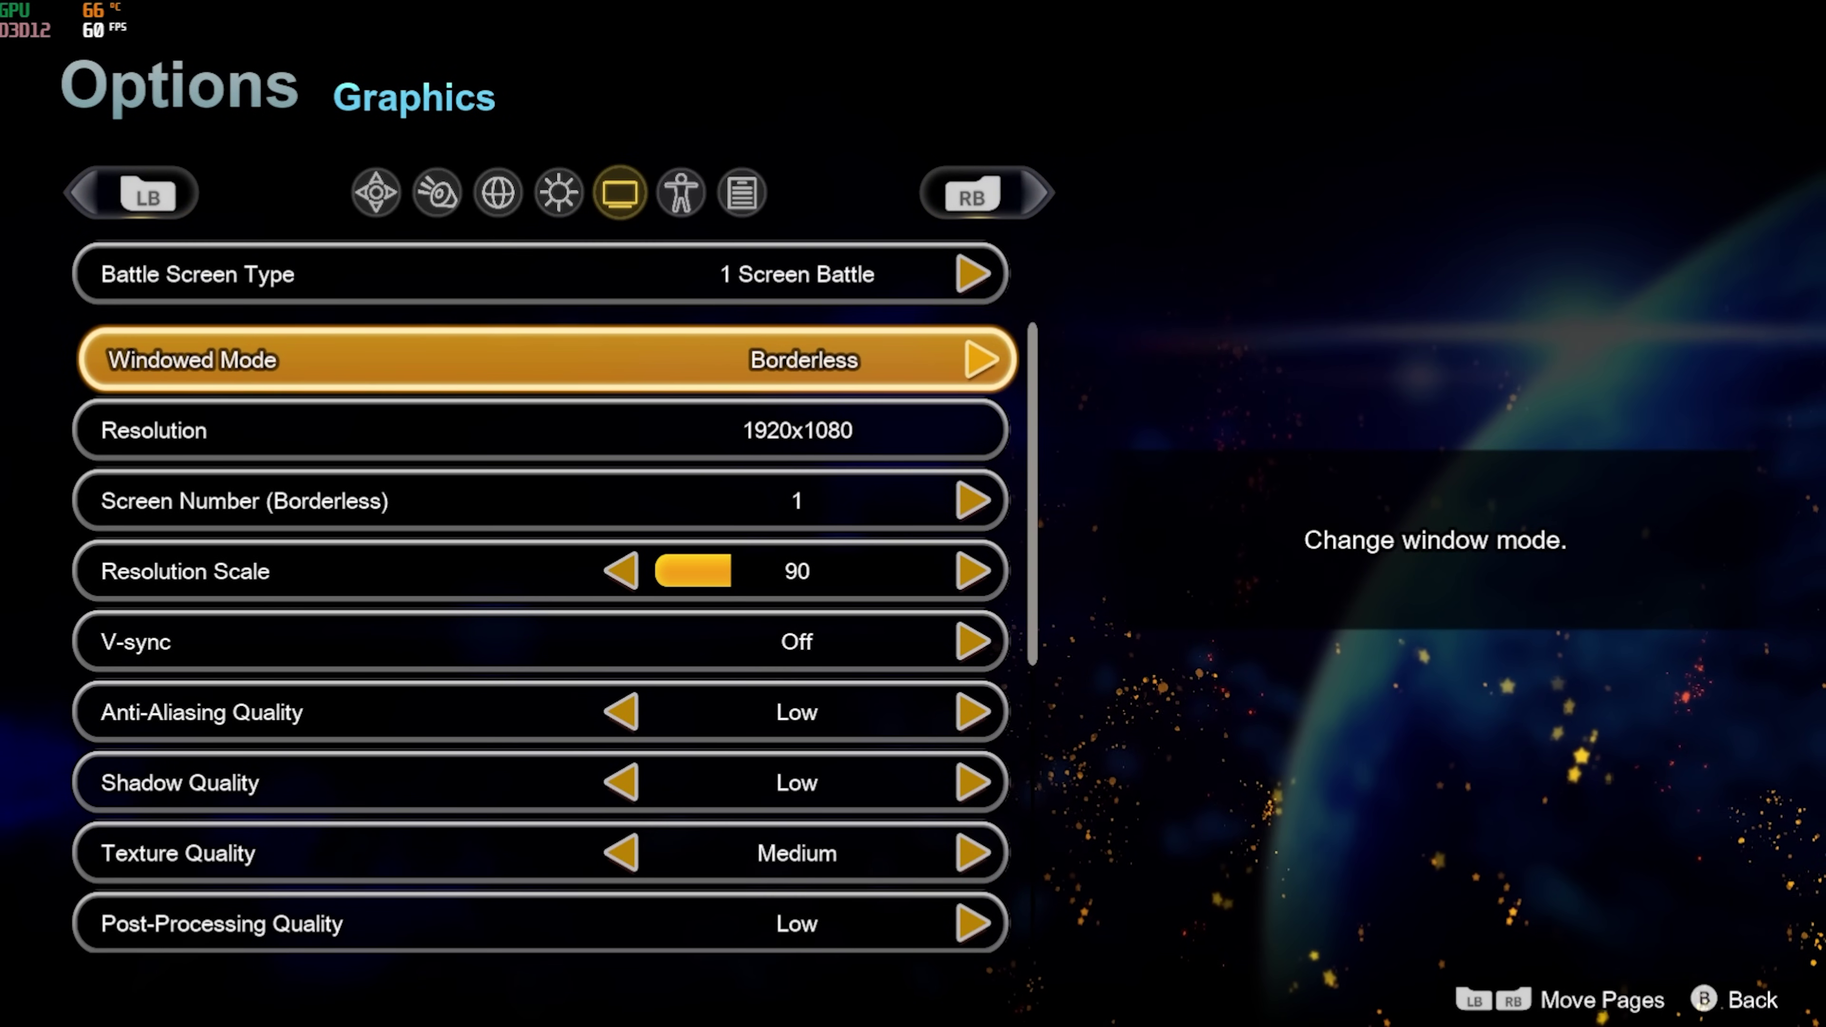
key("Down")
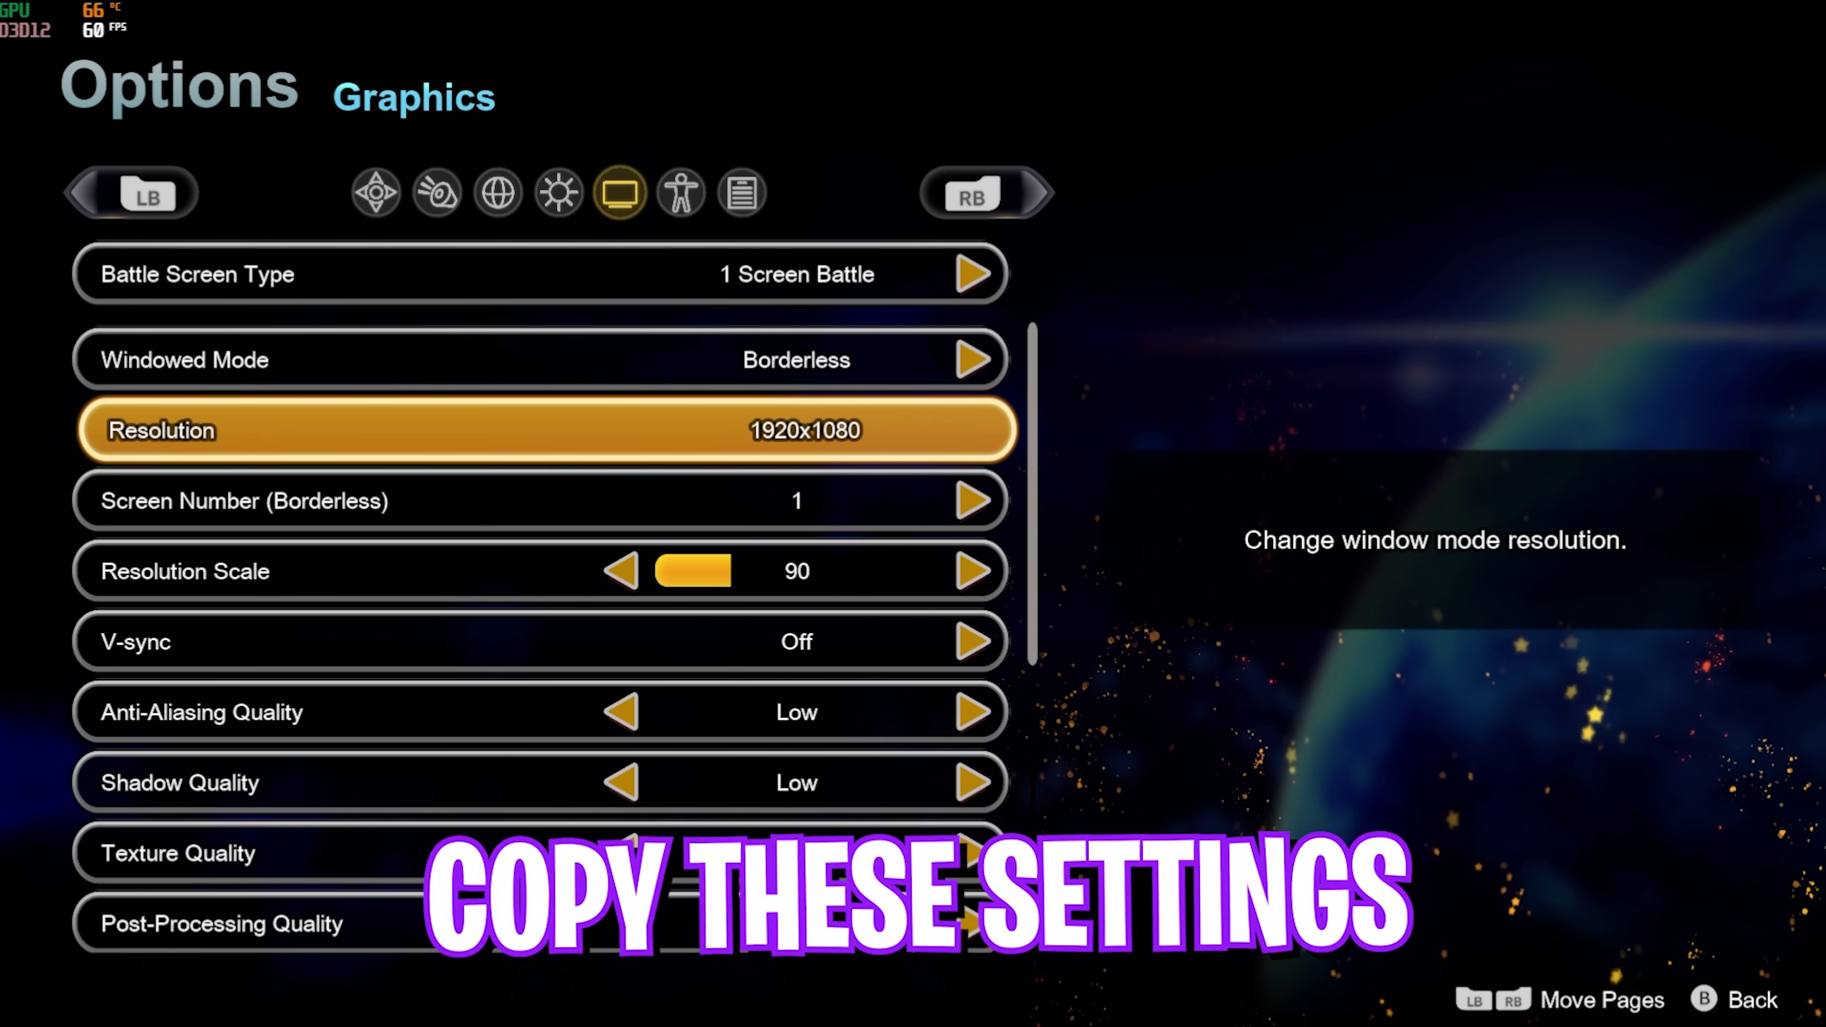
key("Down")
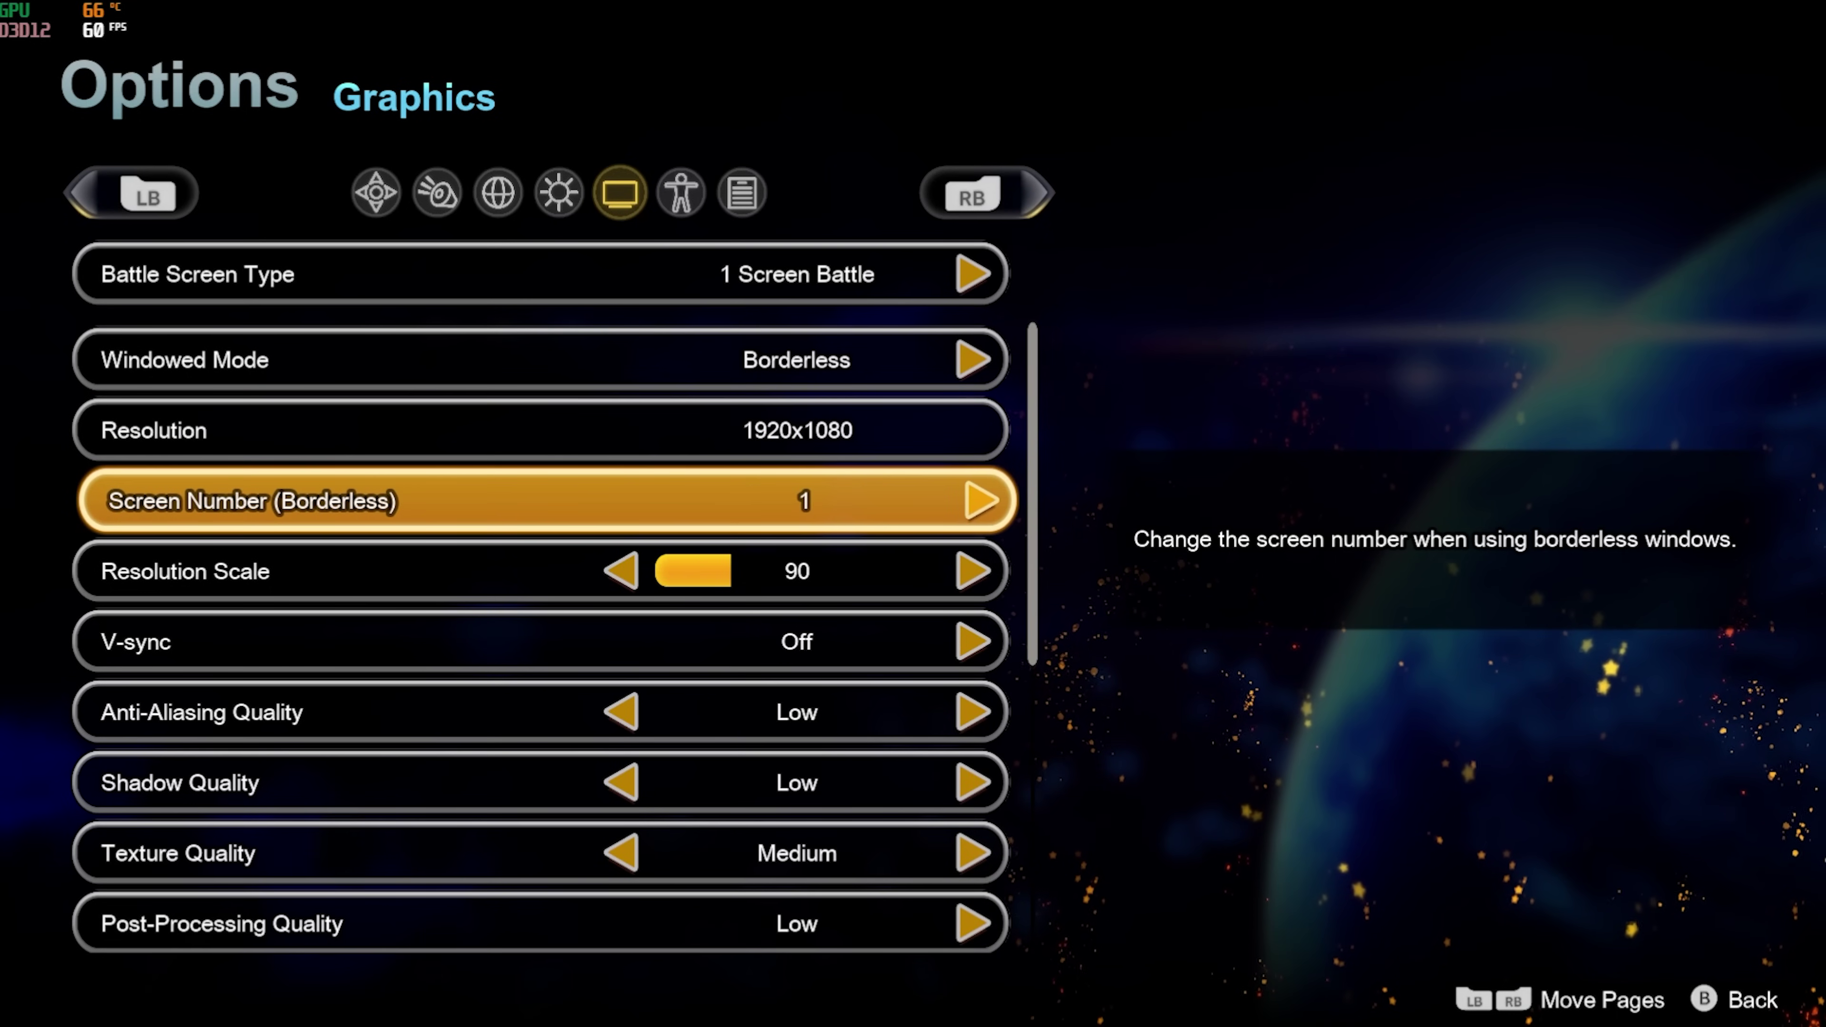
key("Down")
key("Left")
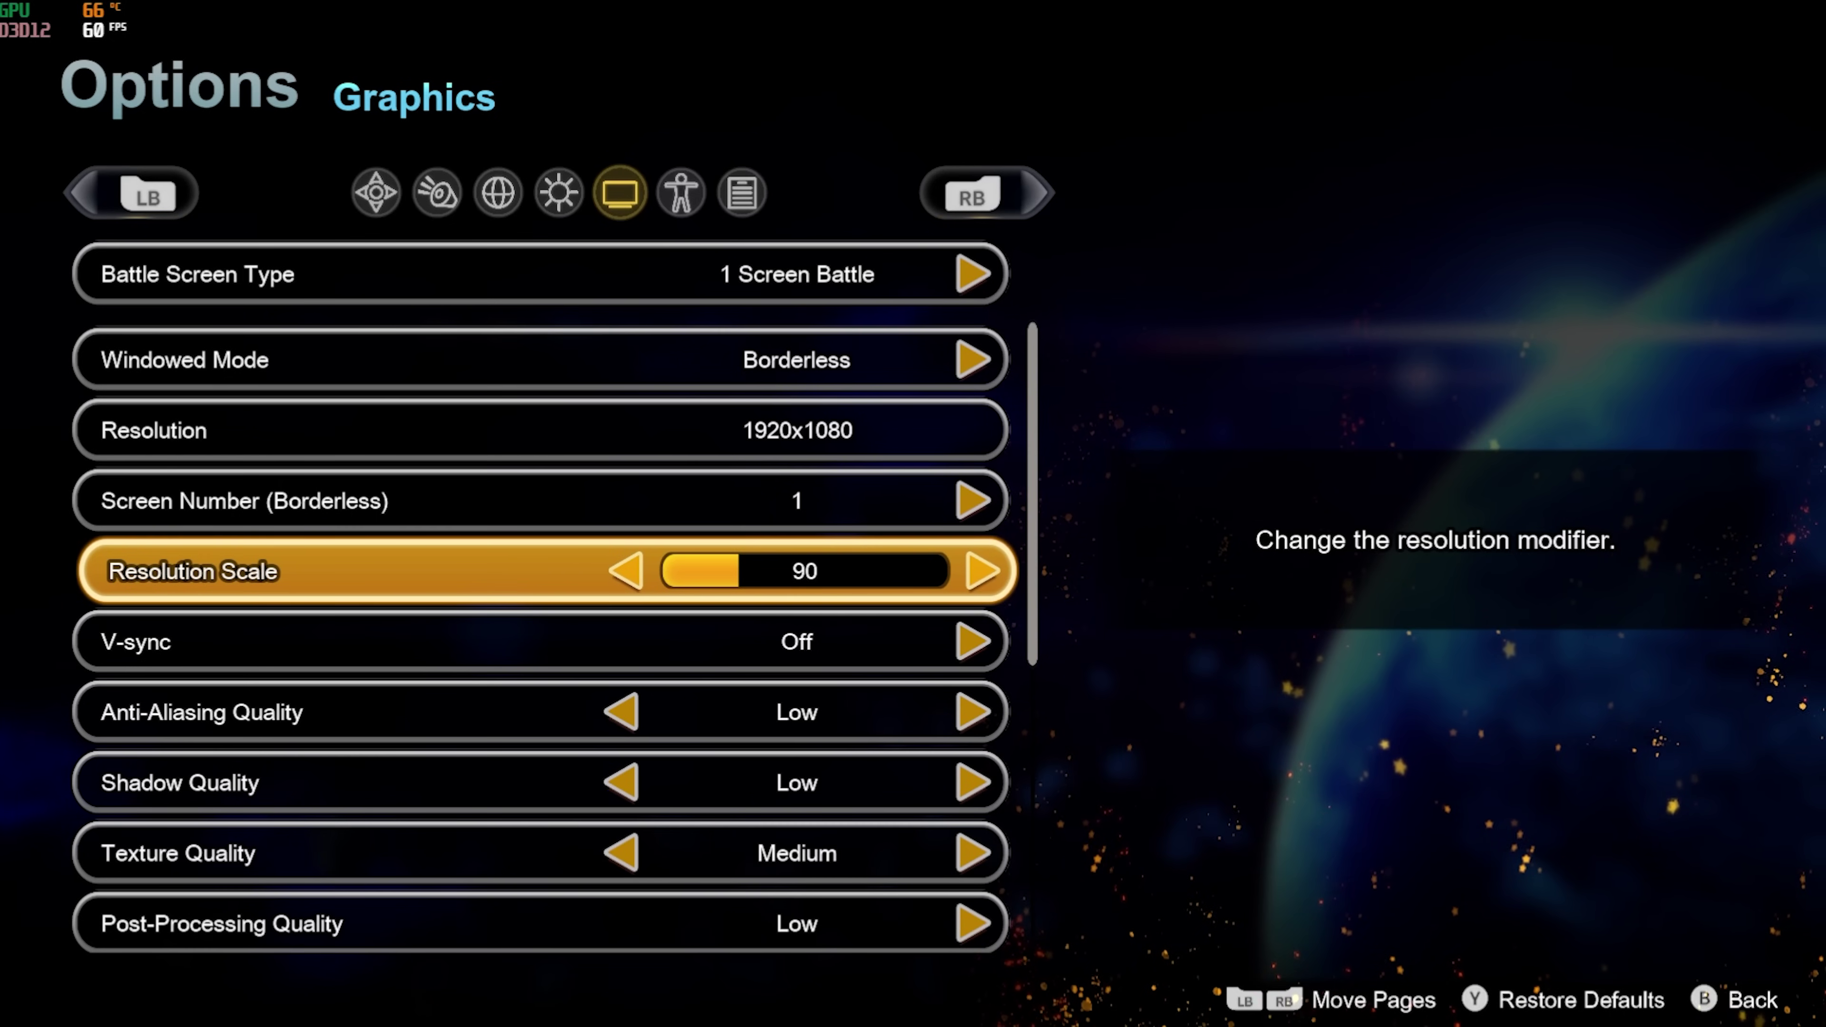
Review V-sync Off, anti-aliasing, Low shadows, Medium textures and post-processing settings
key("Down")
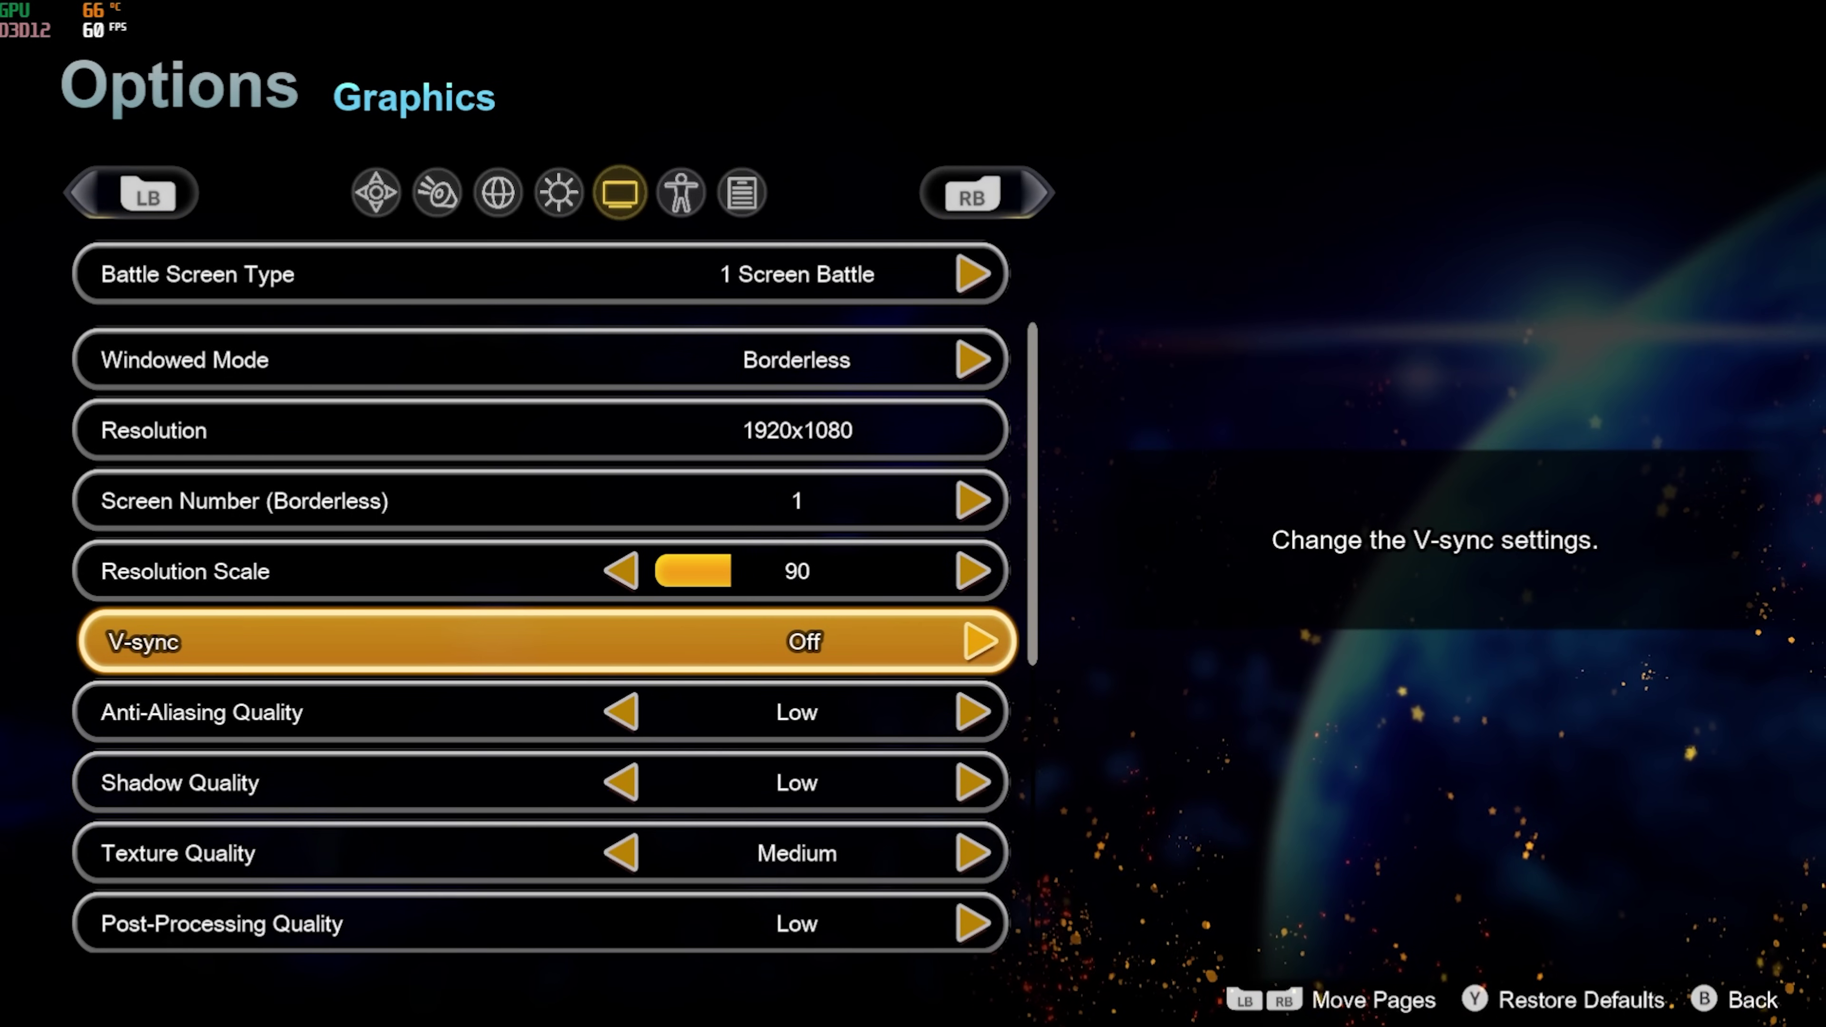
key("Down")
key("Down")
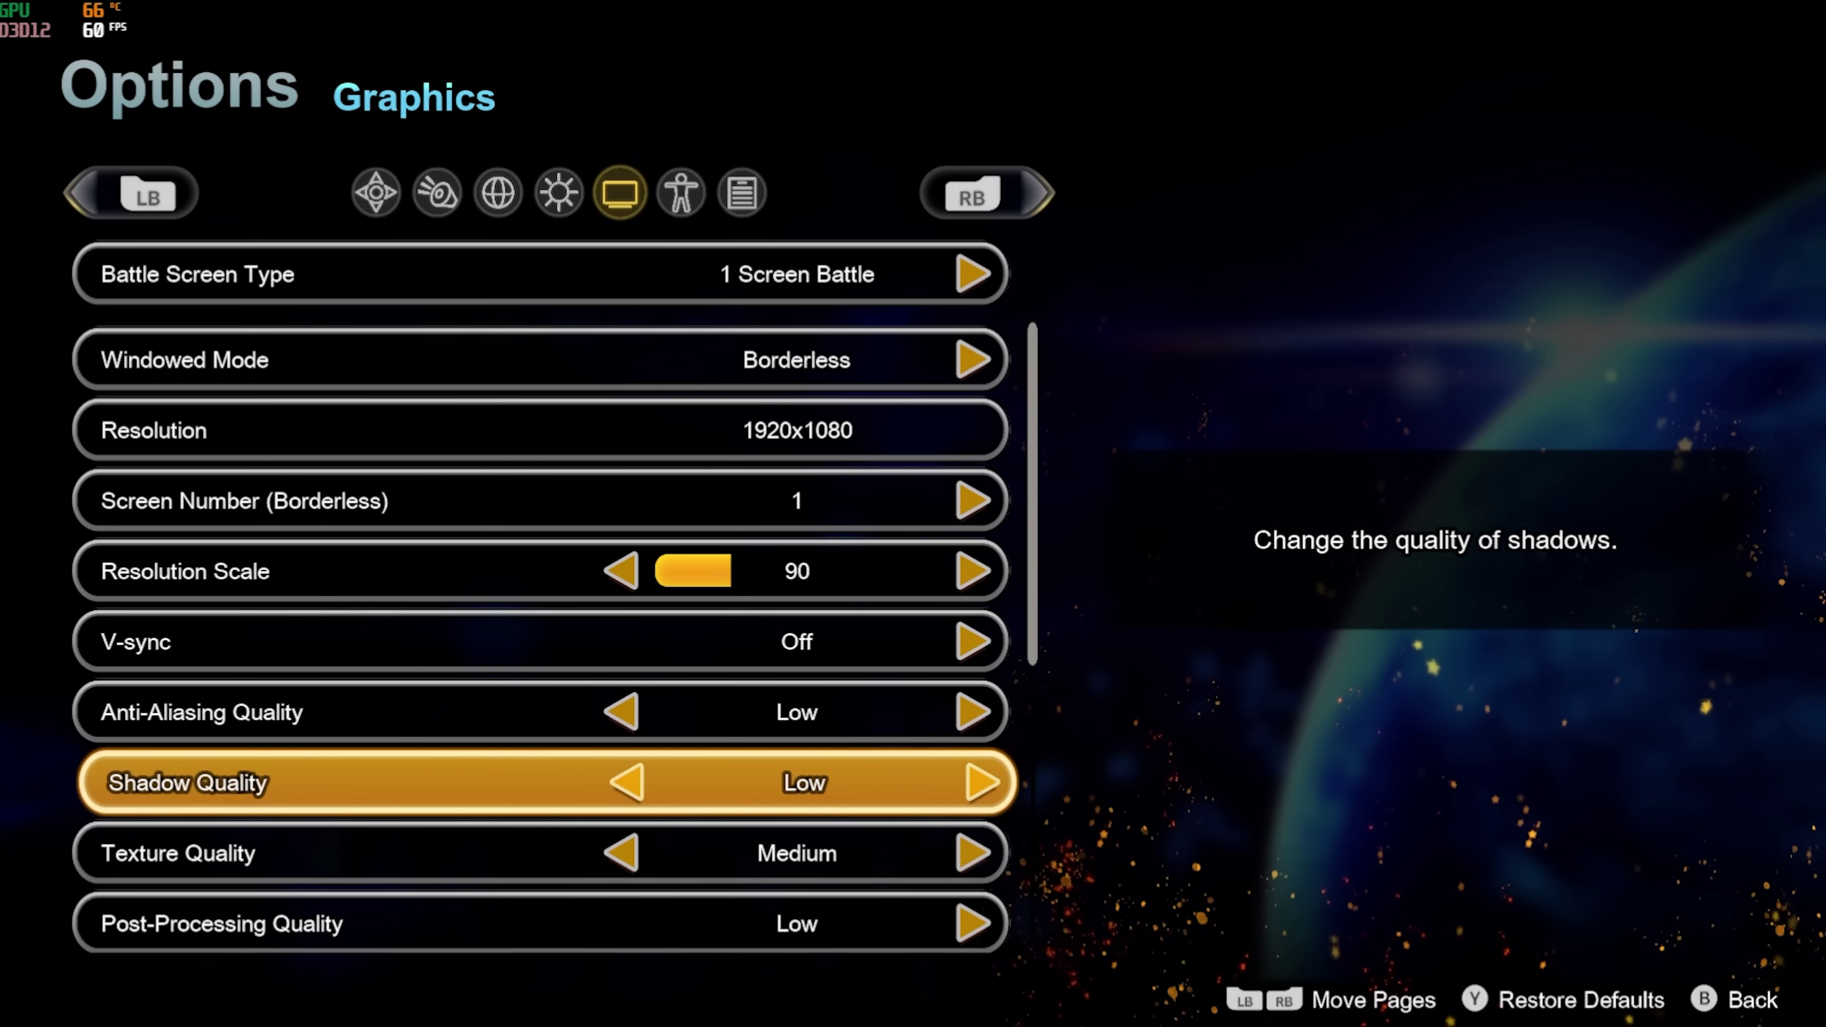
key("Down")
key("Up")
key("Down")
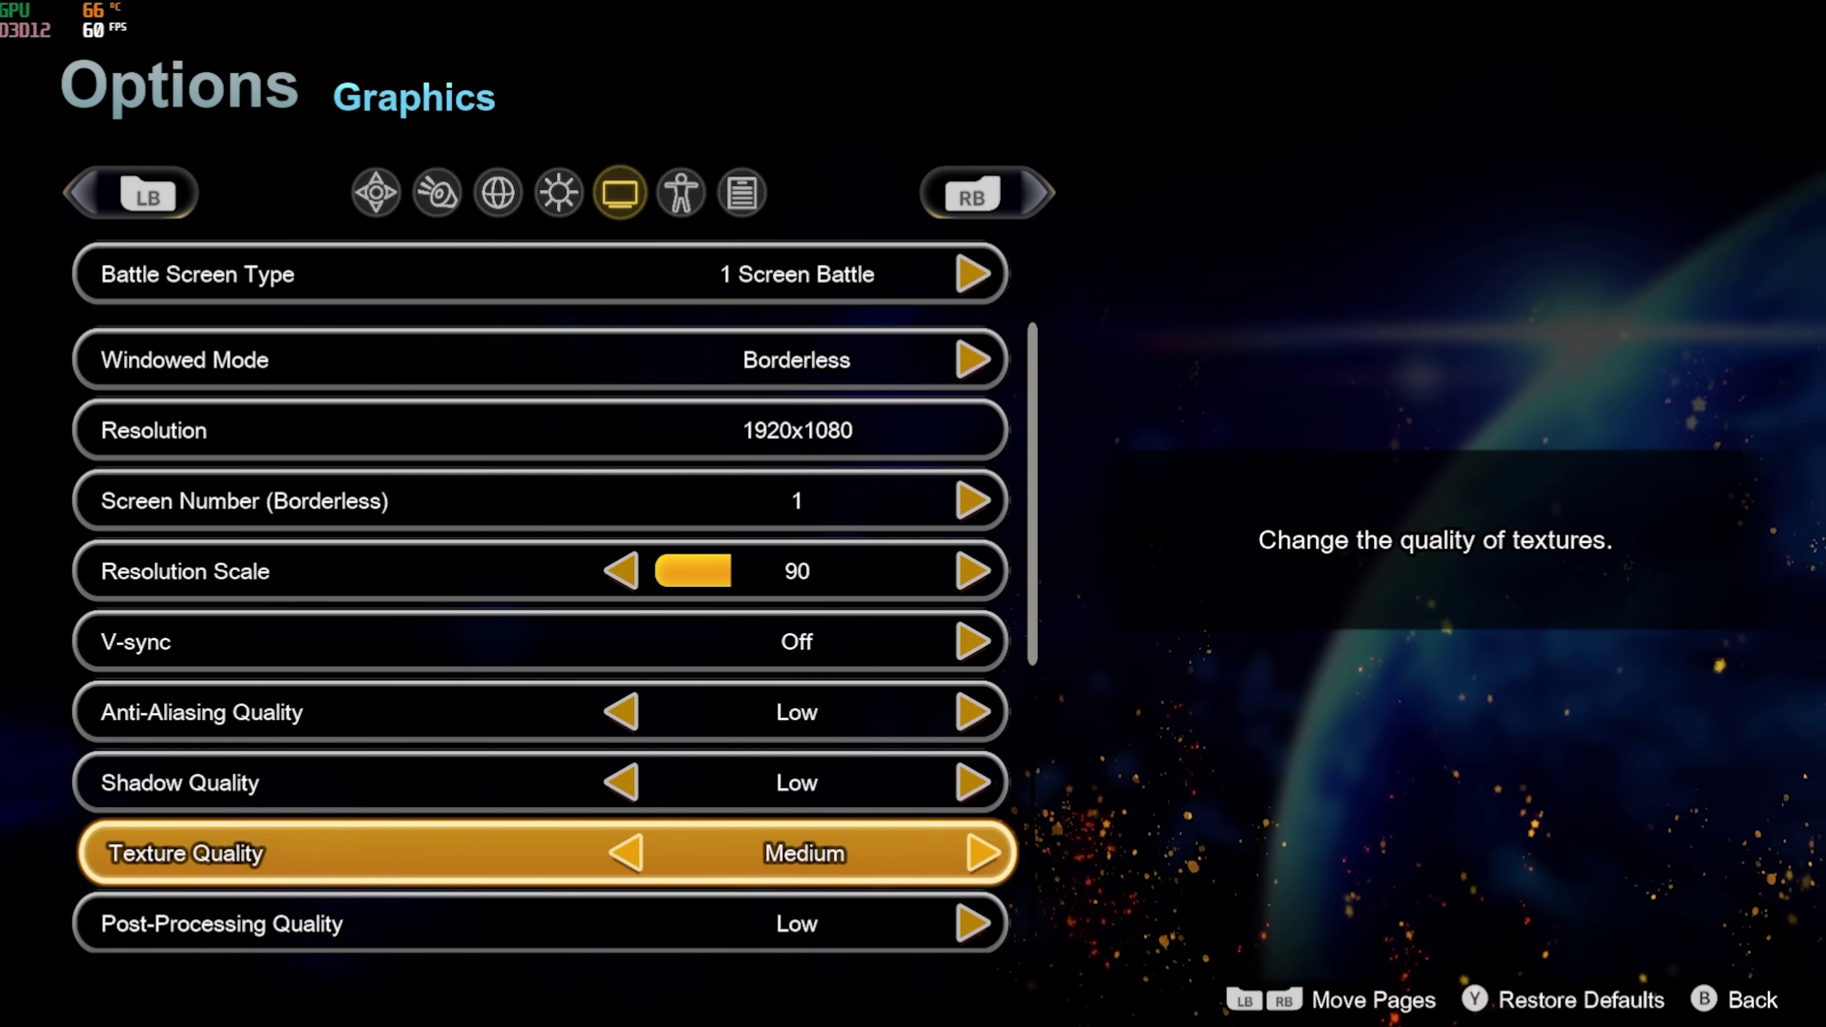
key("Down")
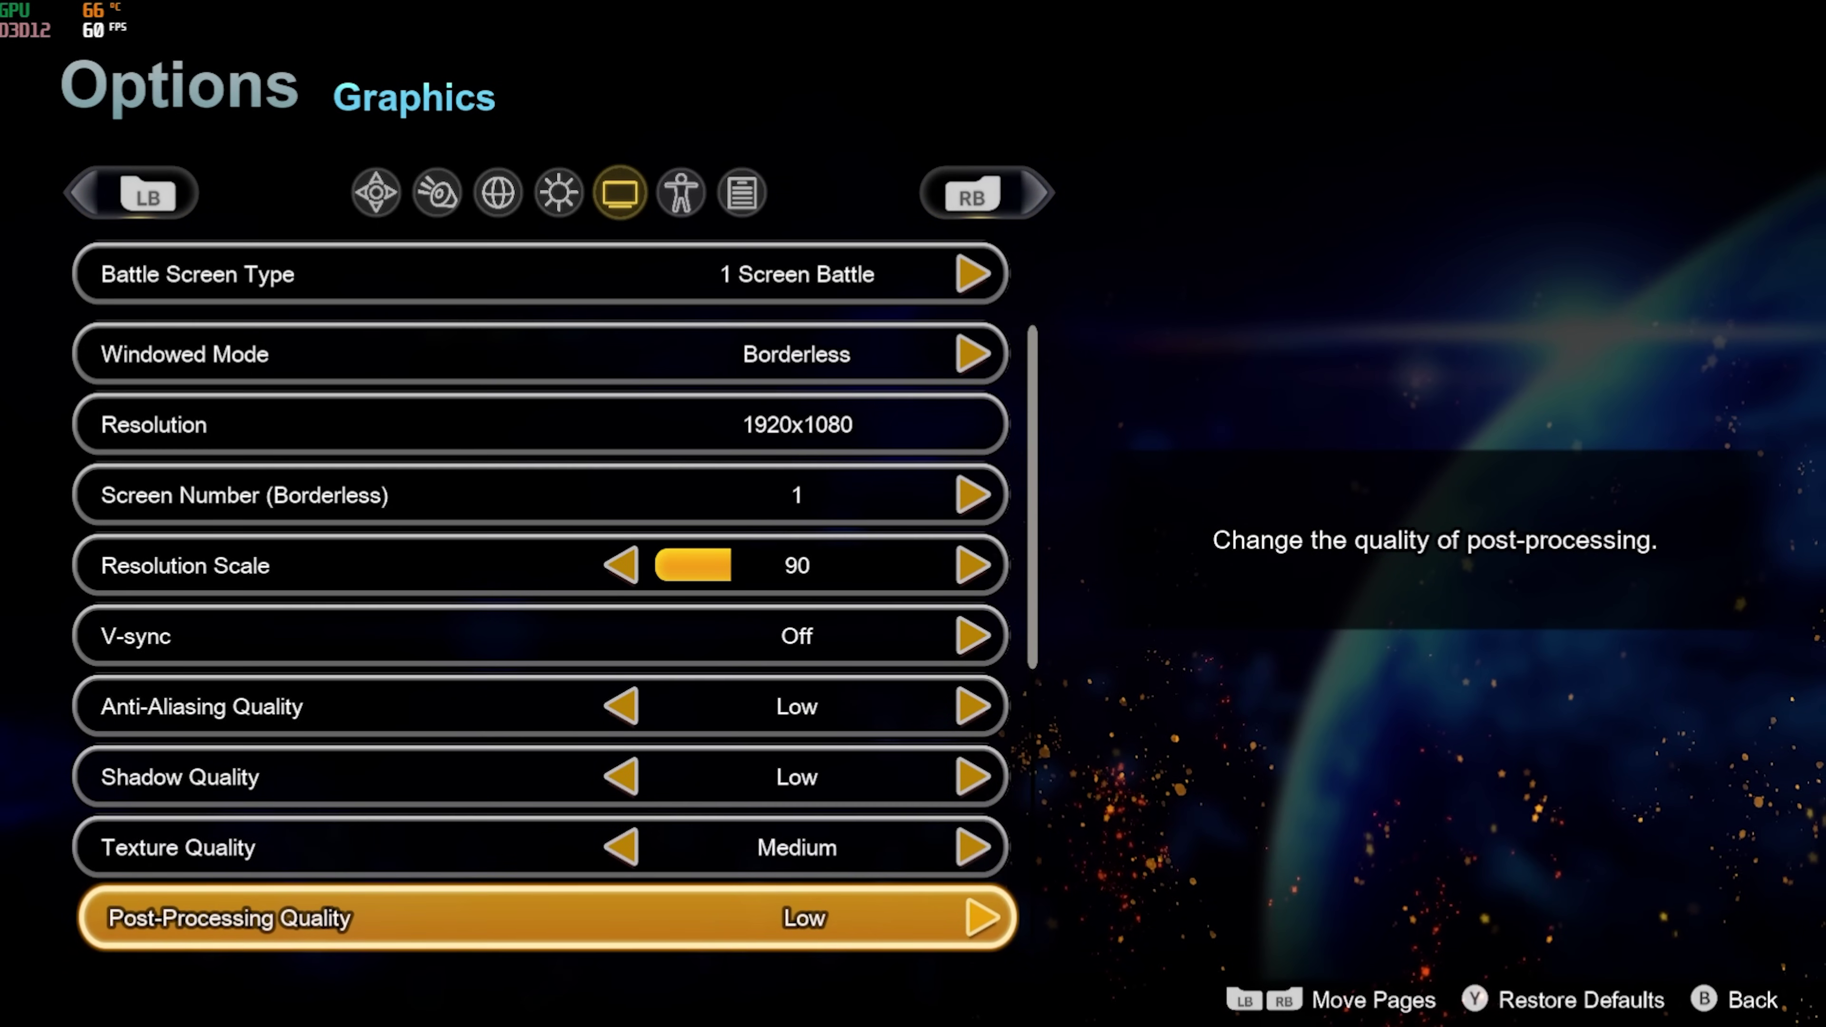
key("Down")
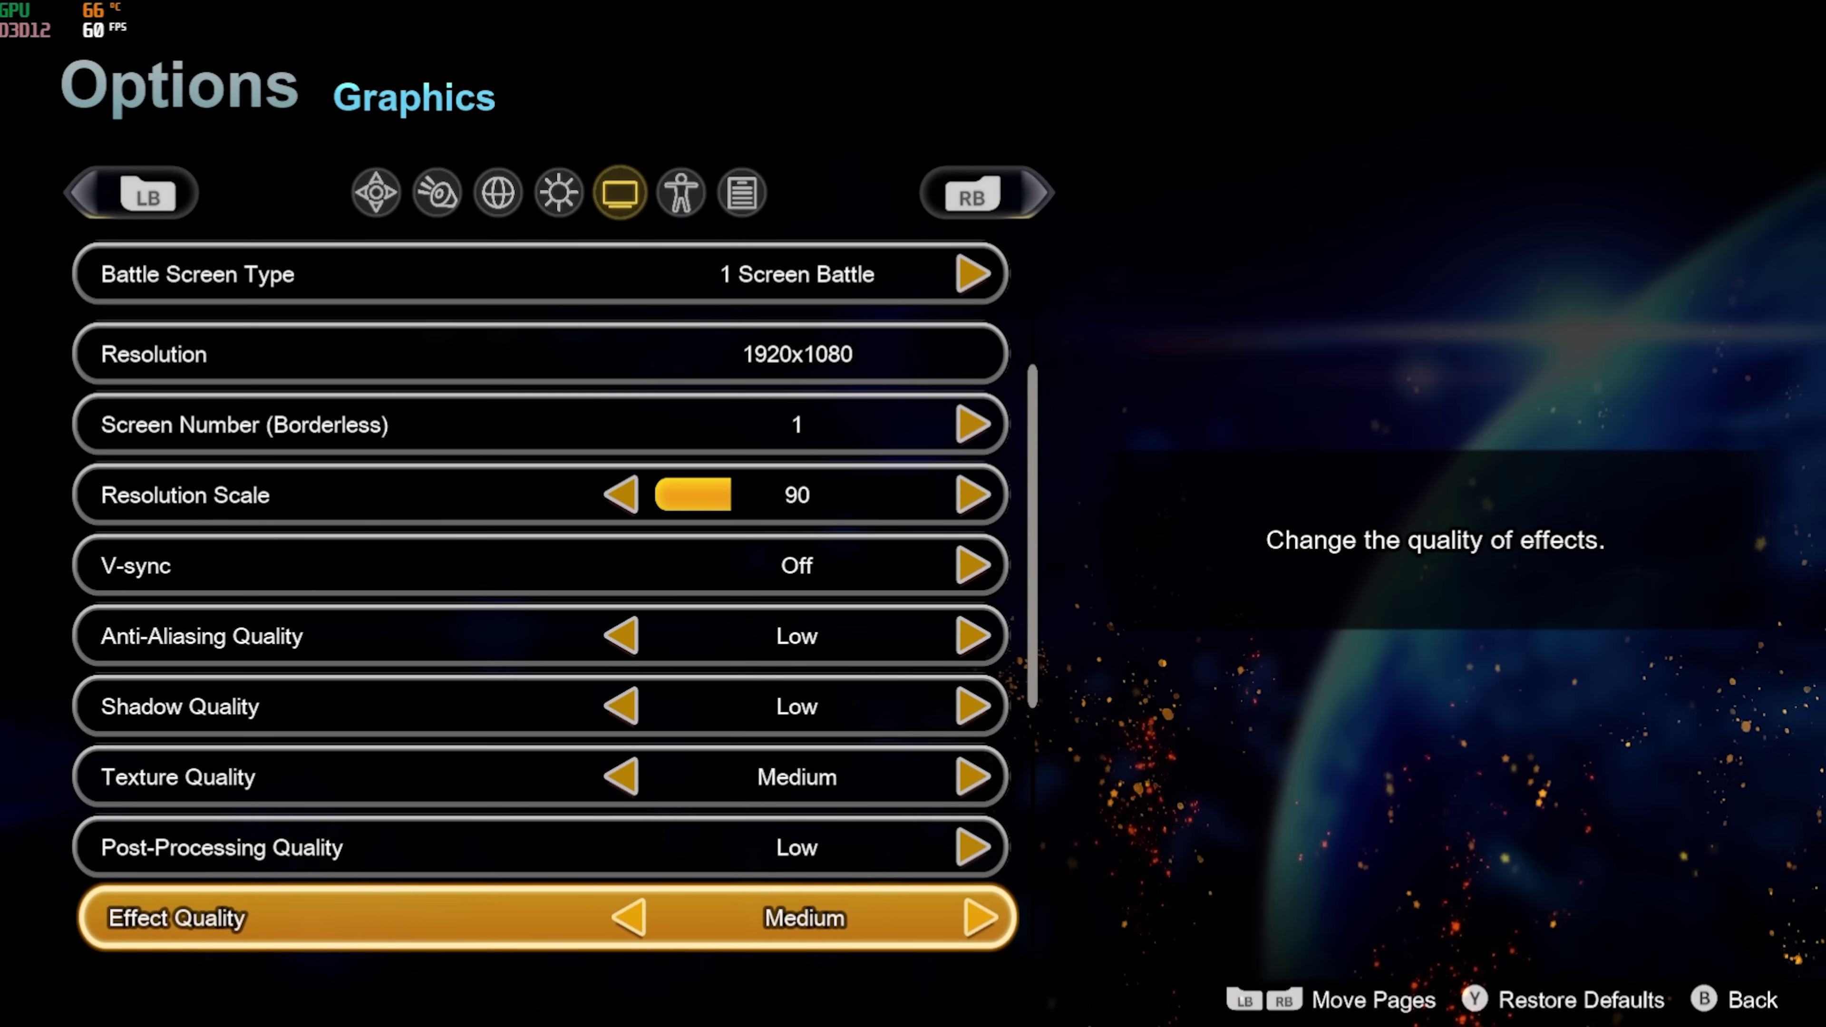
Pass depth of field through camera shake, set Destruction Effect Quality to Low, then exit Graphics
key("Down")
key("Down")
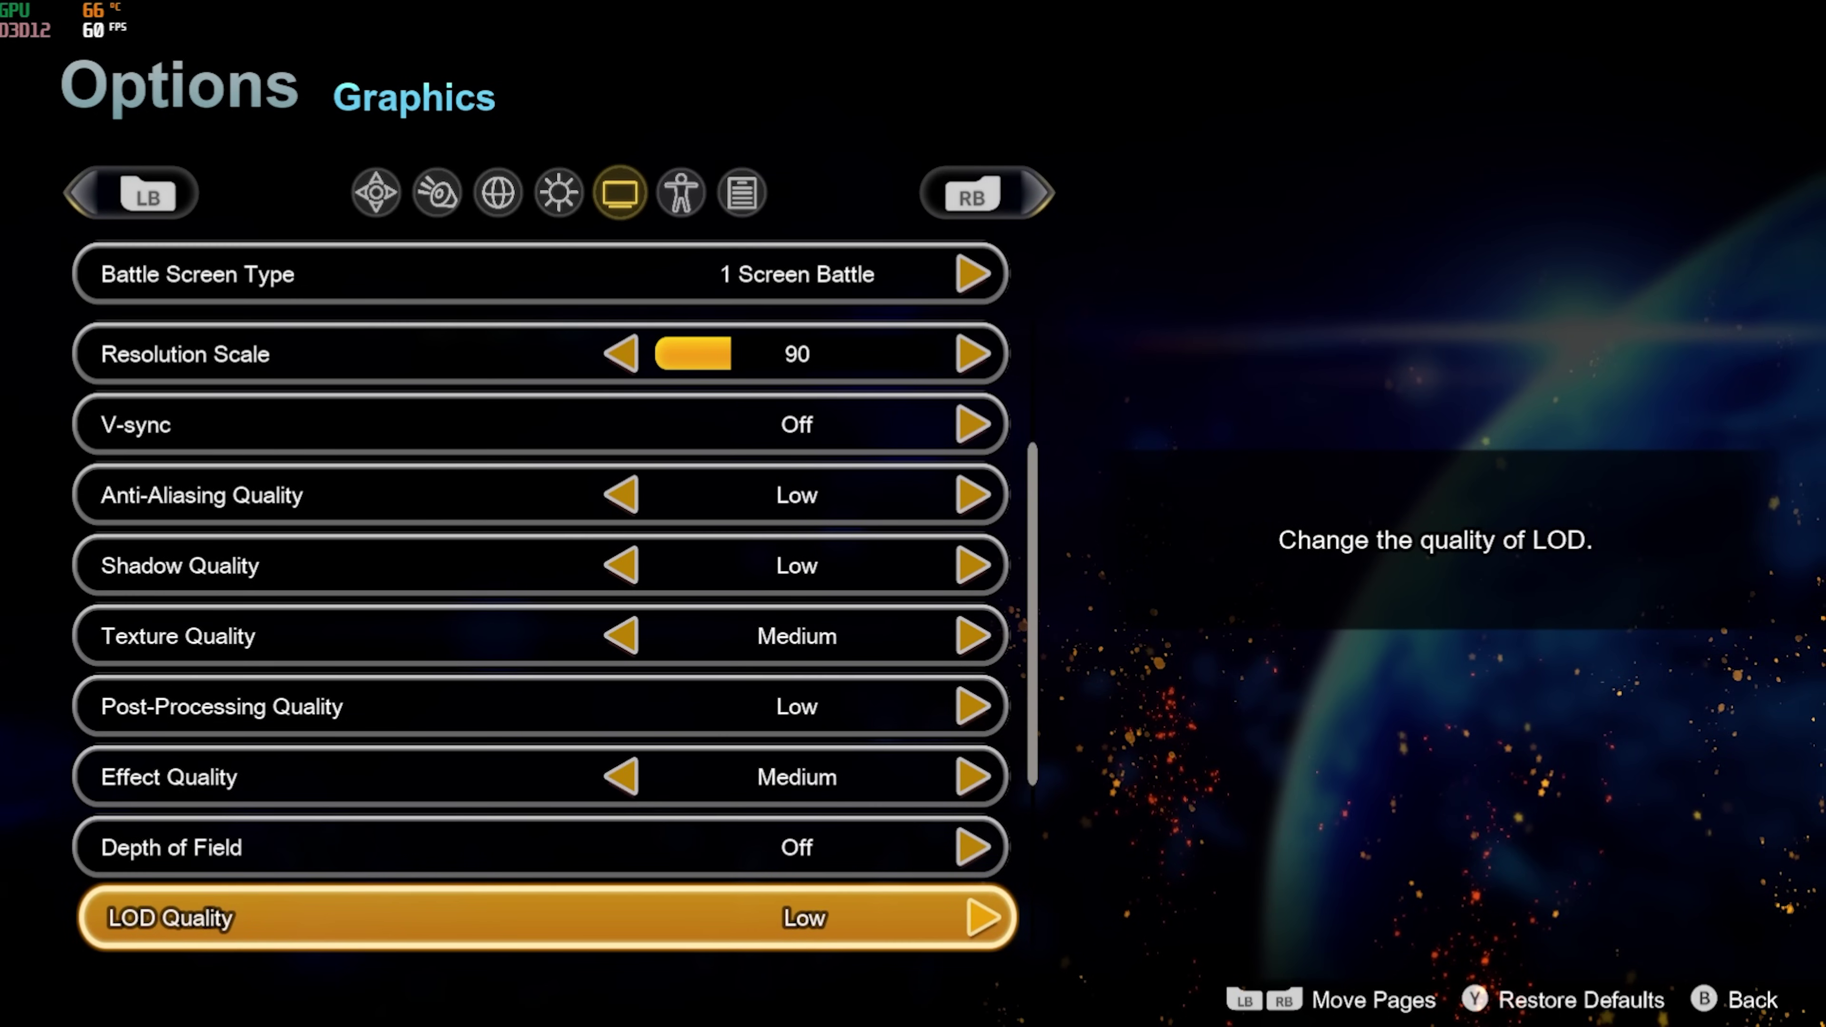
key("Down")
key("Down")
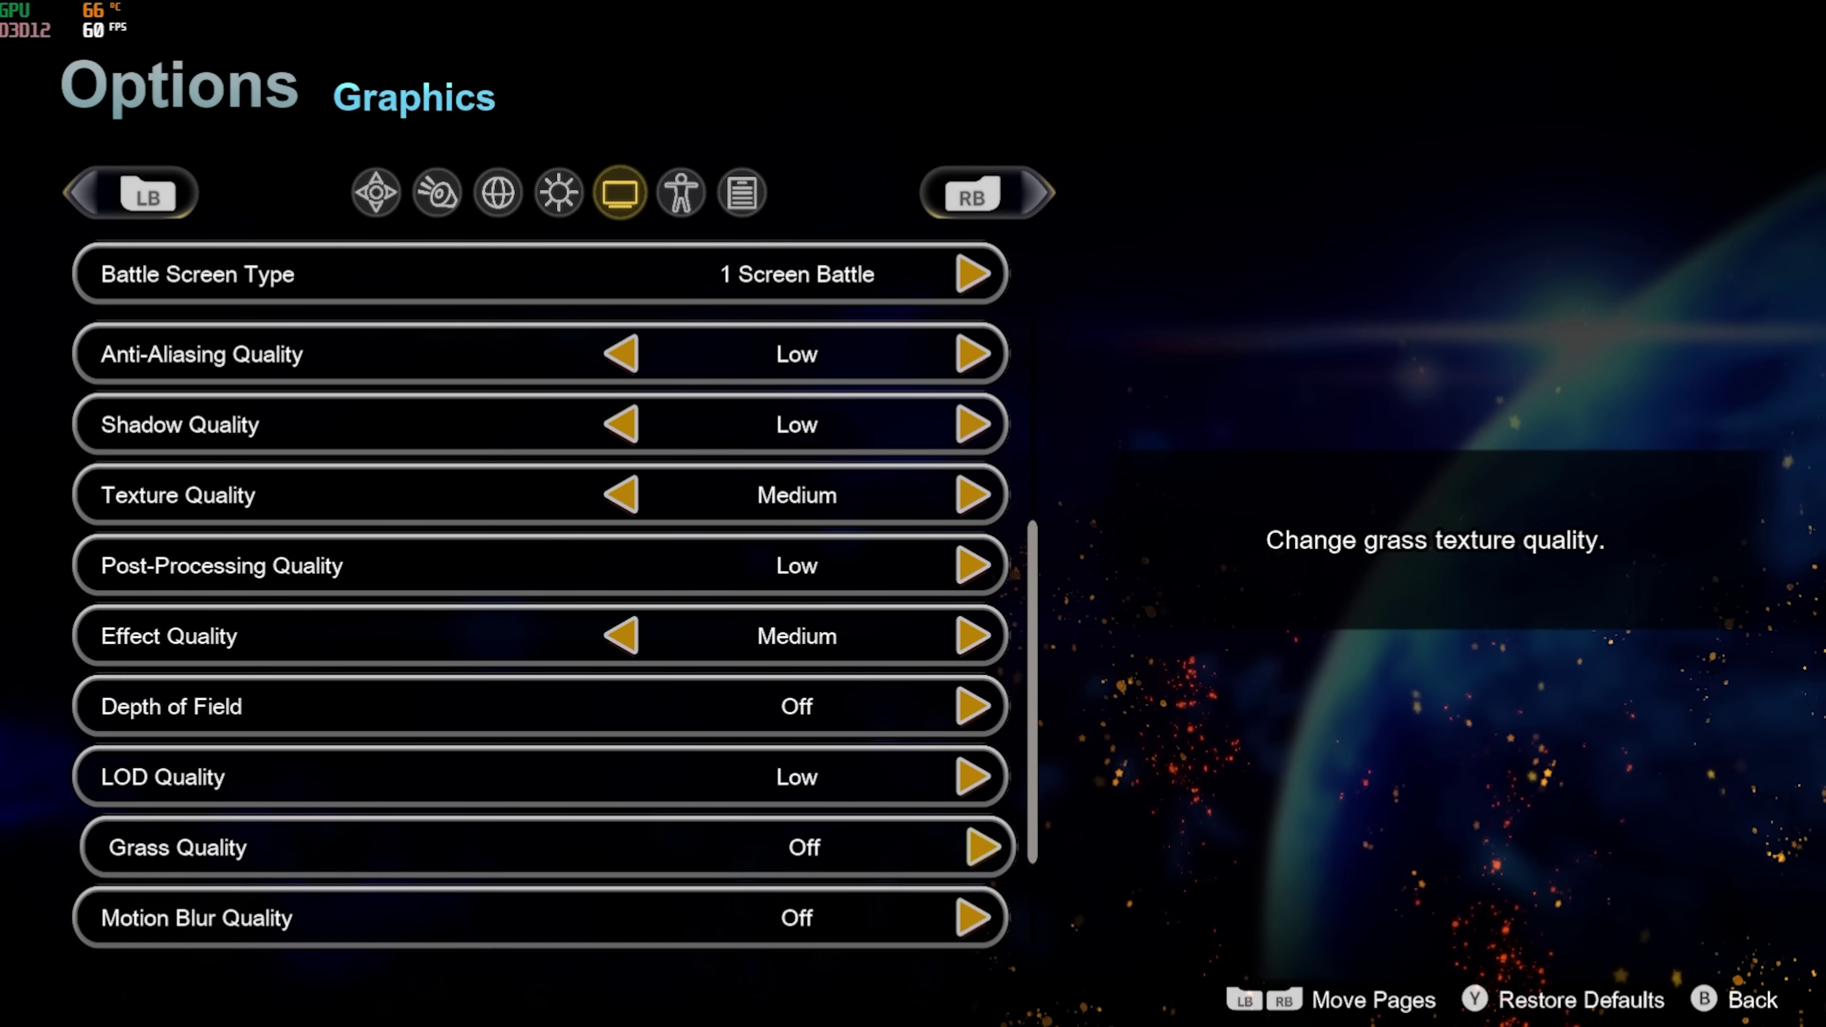
key("Down")
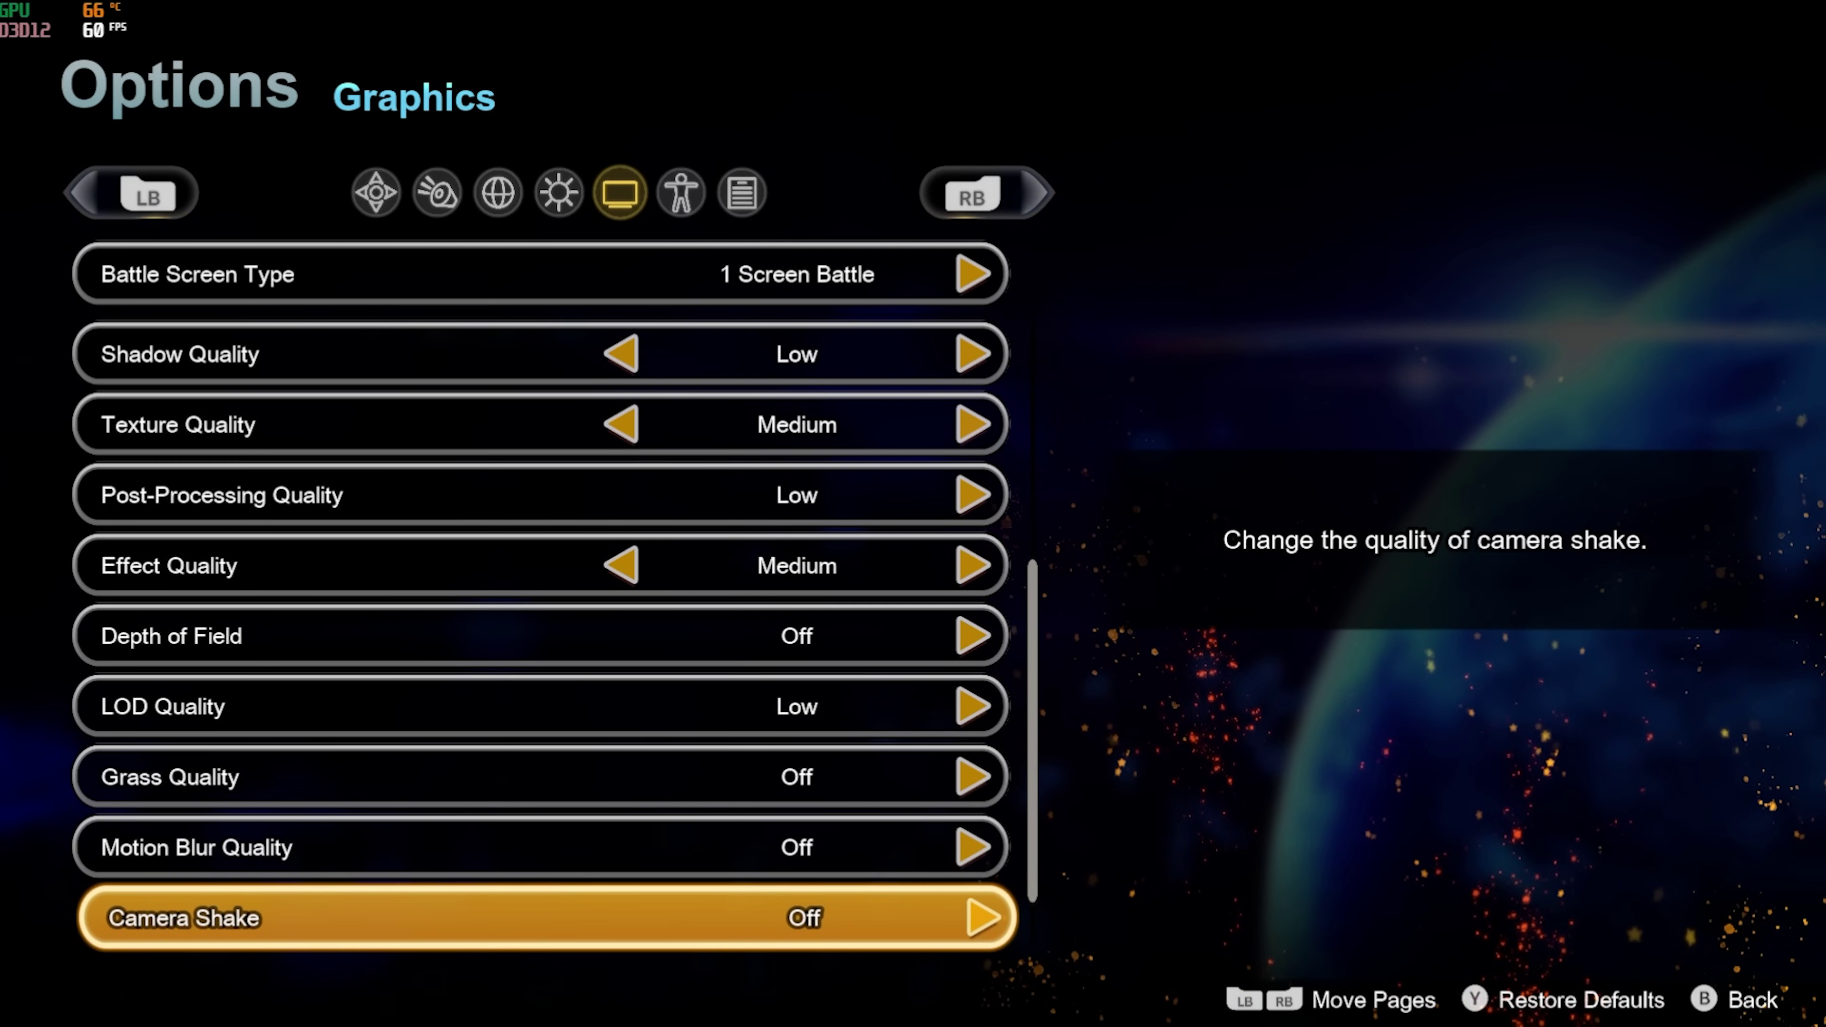
key("Down")
key("Right")
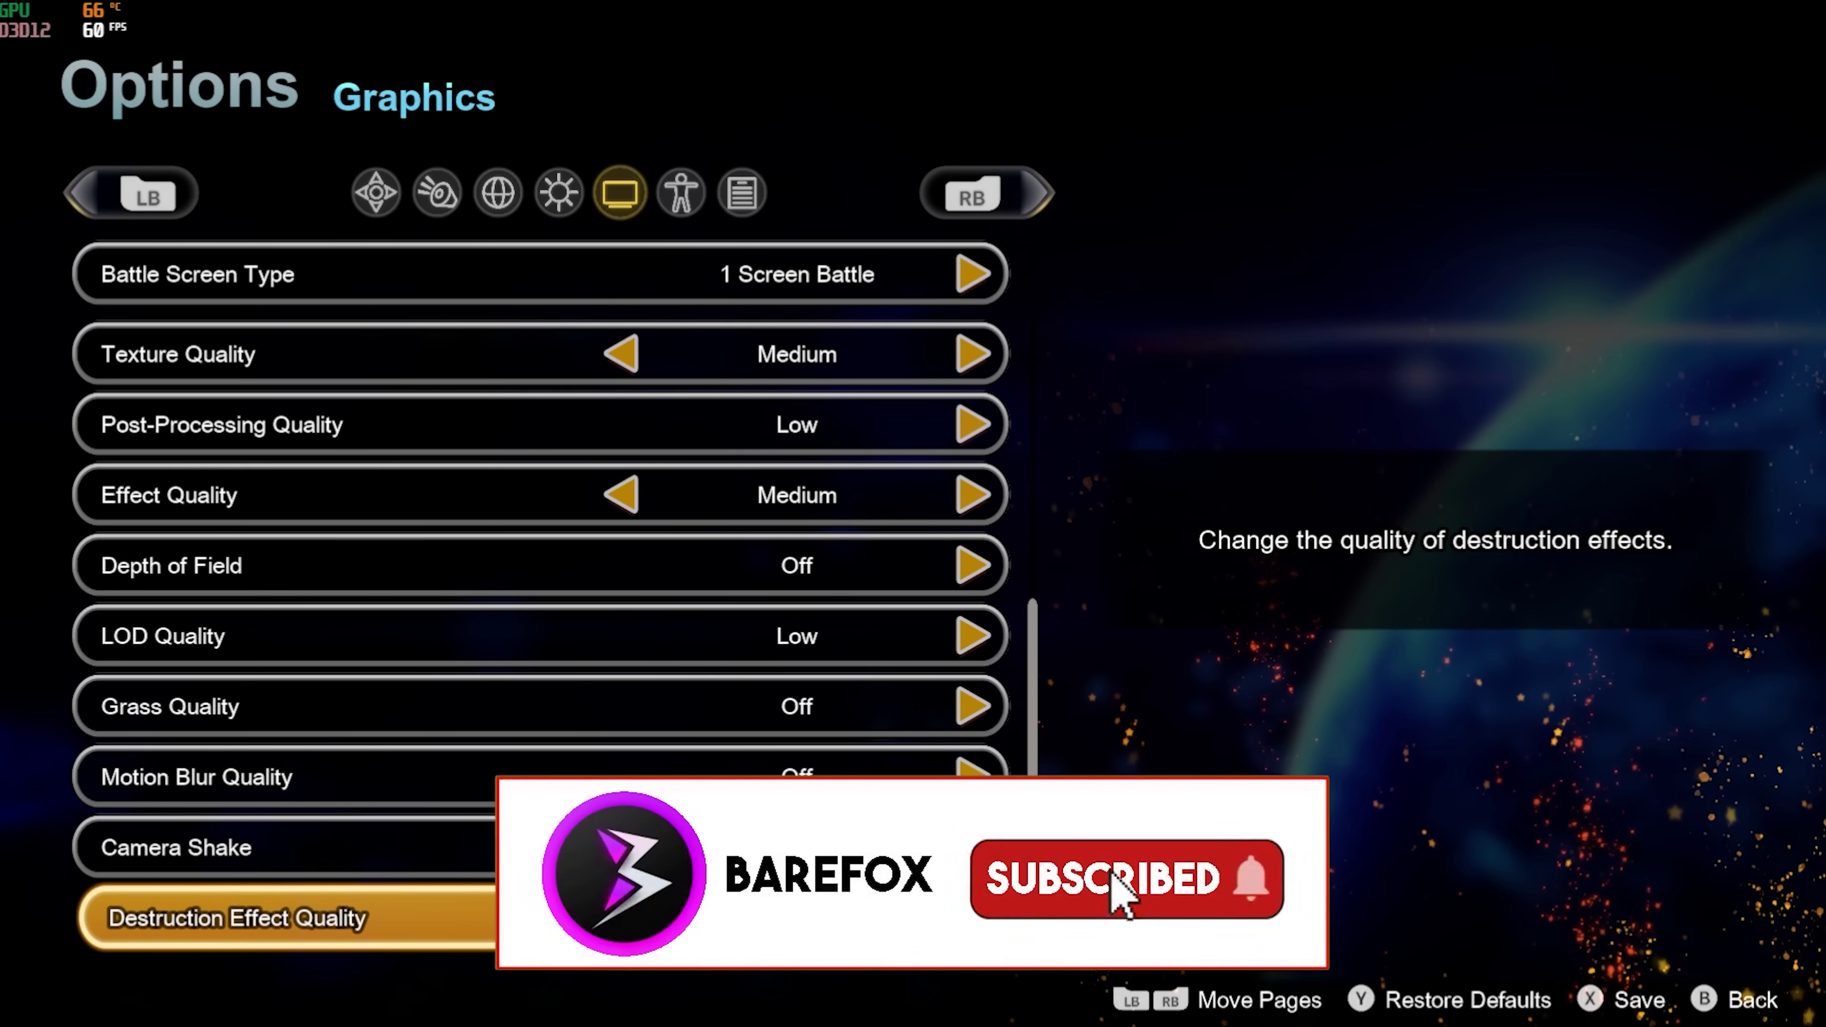
key("Down")
key("Up")
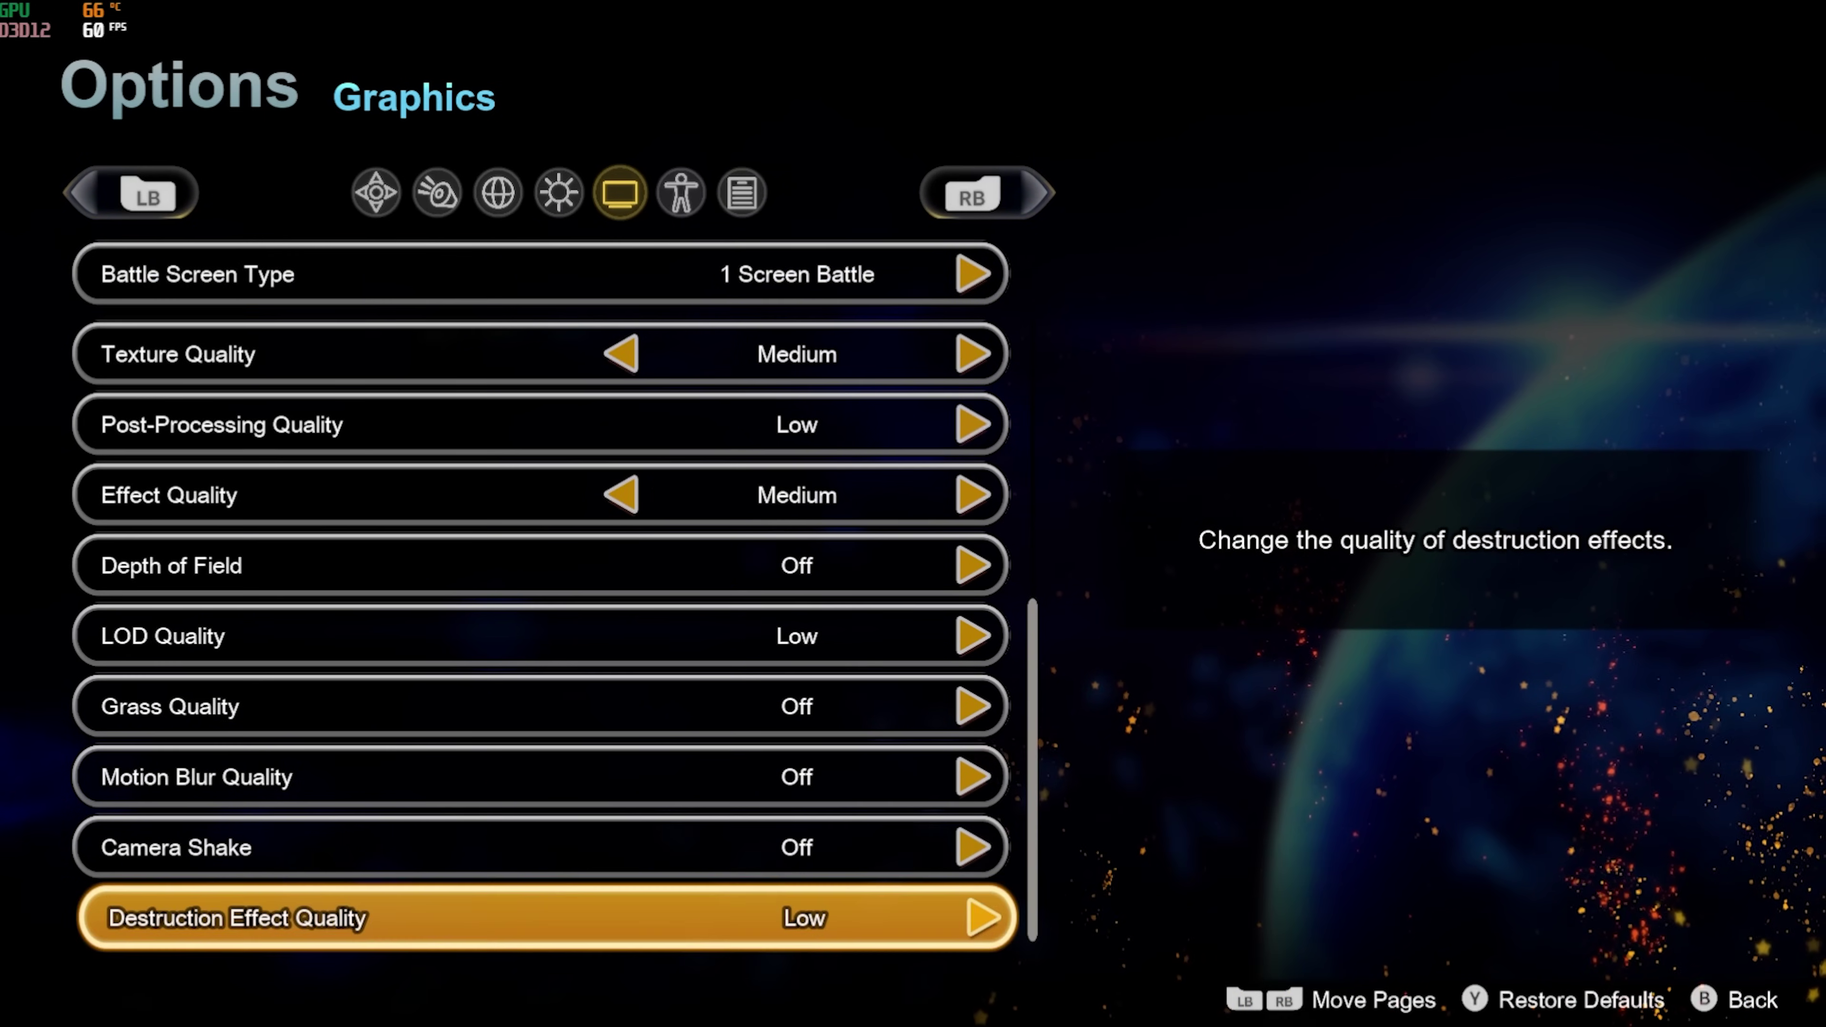
key("Escape")
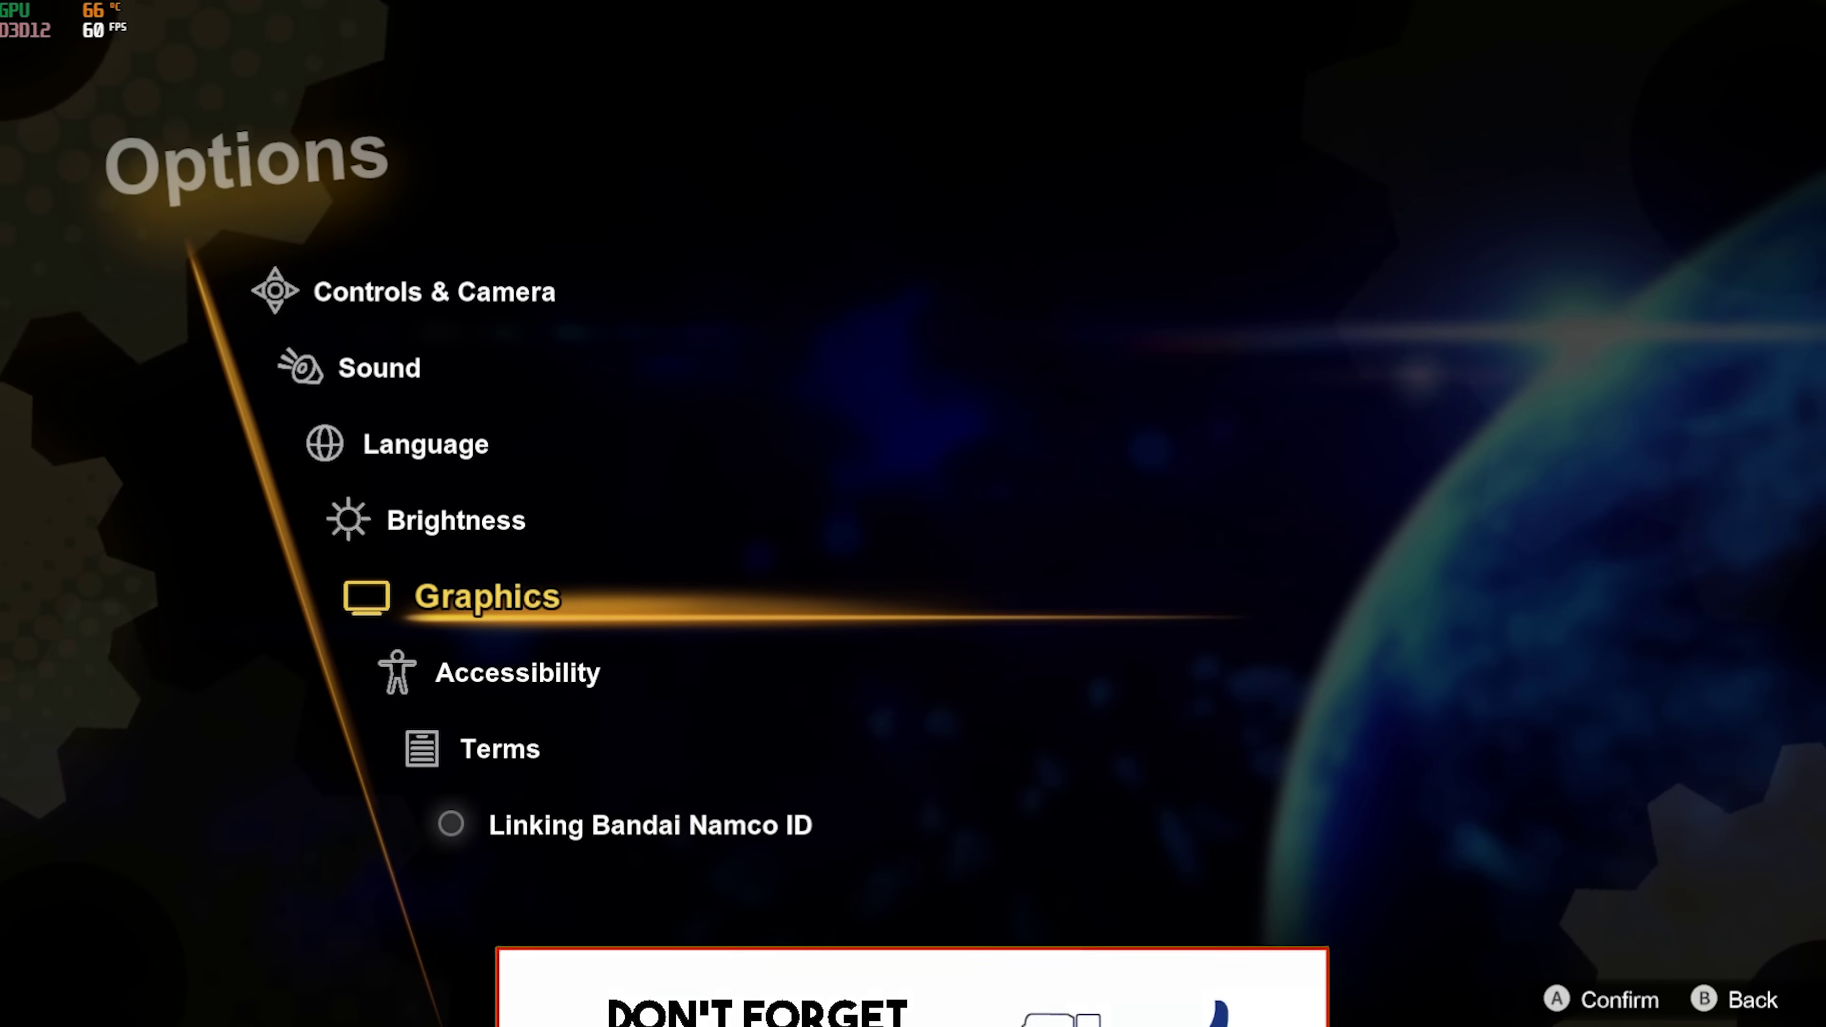